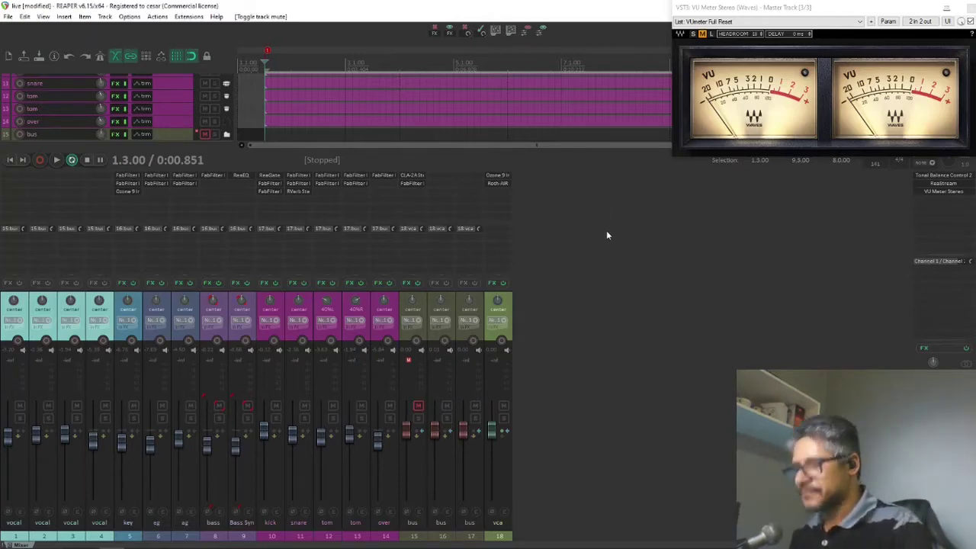
Step: Play the mix, unmute bus track 15, and raise the first vocal track's volume to about -2.75 dB
key("space")
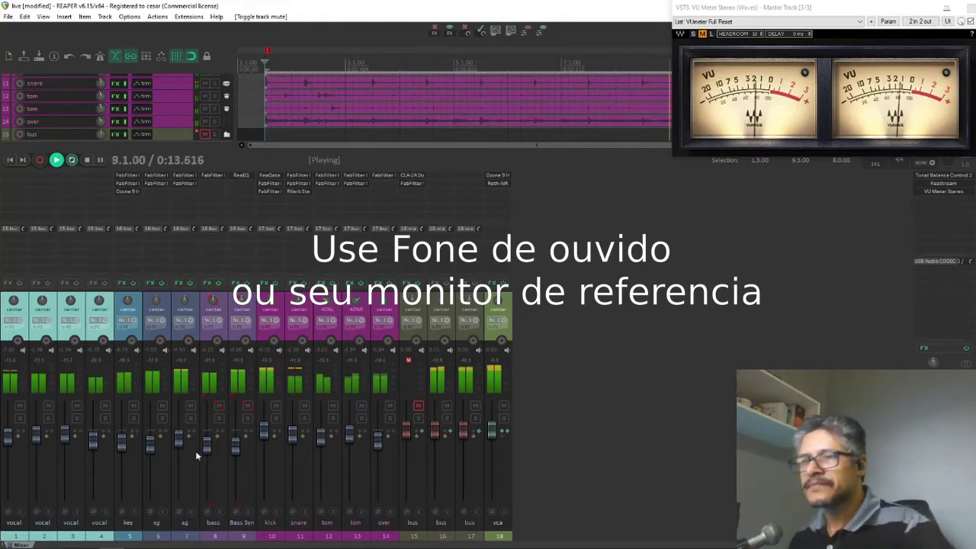
left_click(420, 410)
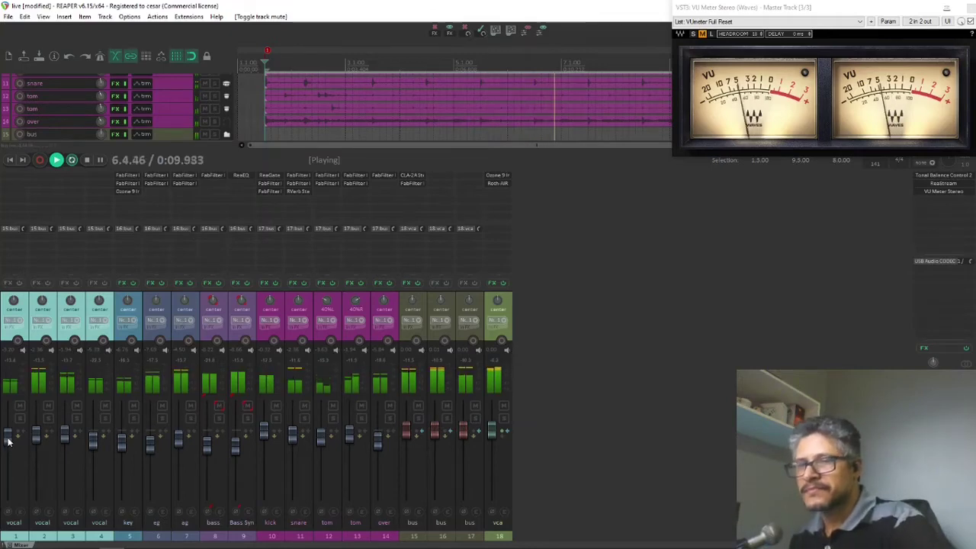
mouse_move(6, 441)
left_click_drag(7, 441, 8, 443)
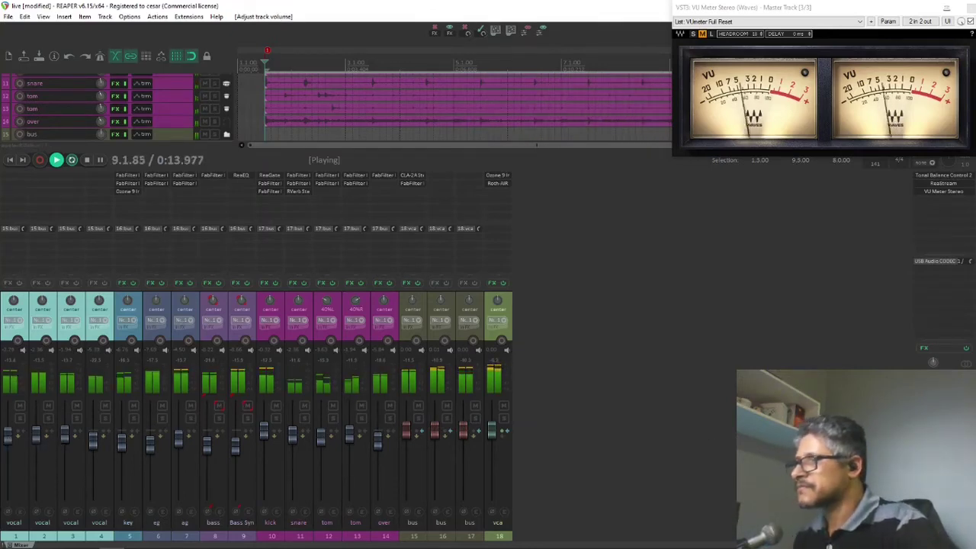
Step: Compare the mix with the effects of tracks 5 (key) through 18 (vca) on and off, leaving those effects bypassed
left_click(387, 536)
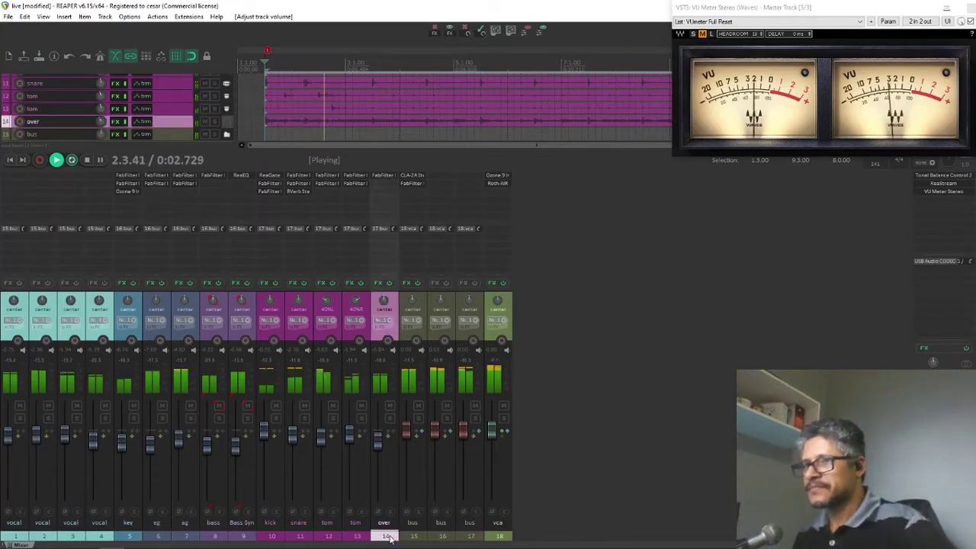
left_click(498, 536)
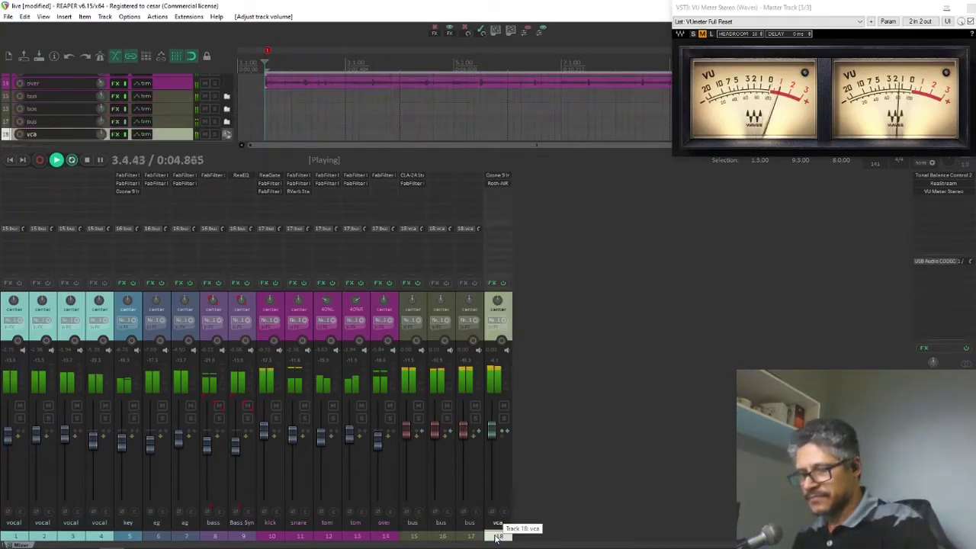
left_click(131, 529, "shift")
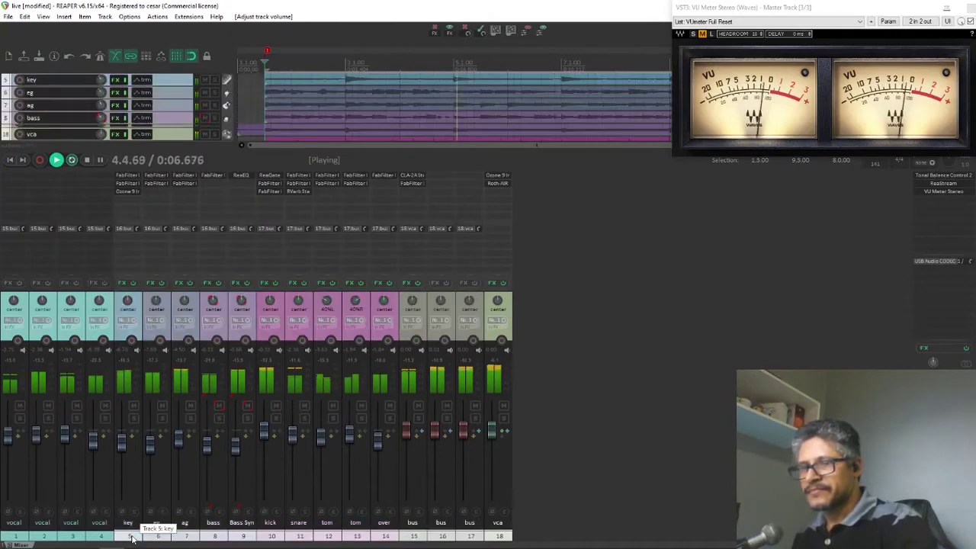
left_click(218, 285)
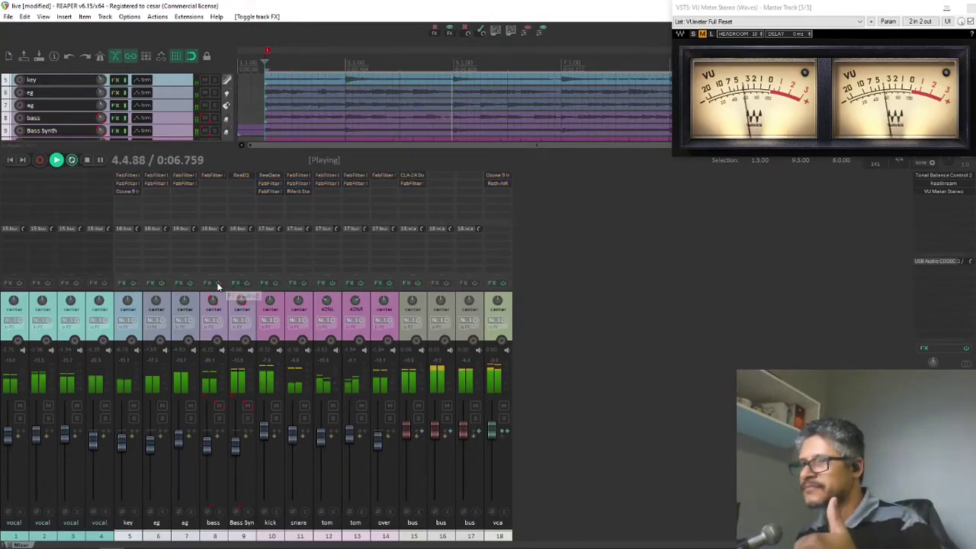
left_click(217, 285)
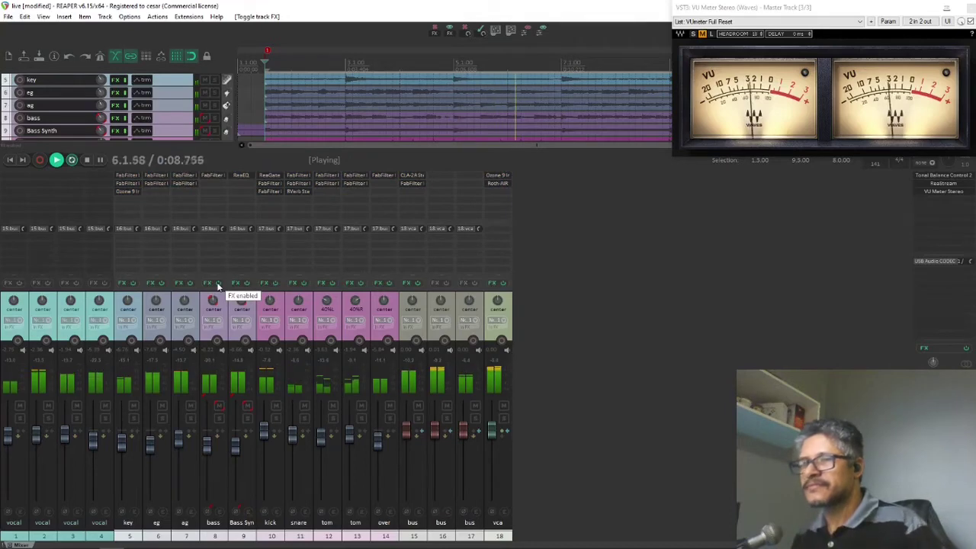
left_click(217, 286)
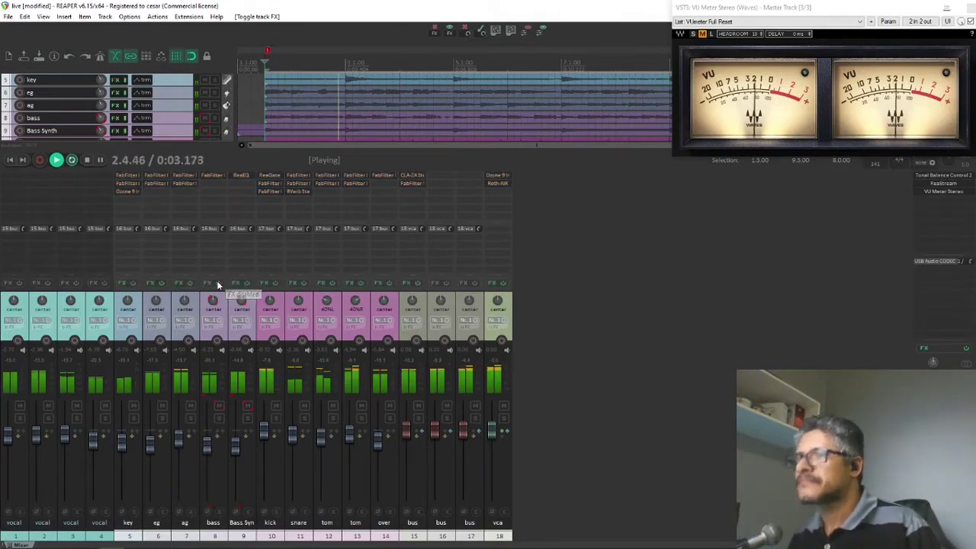
key("space")
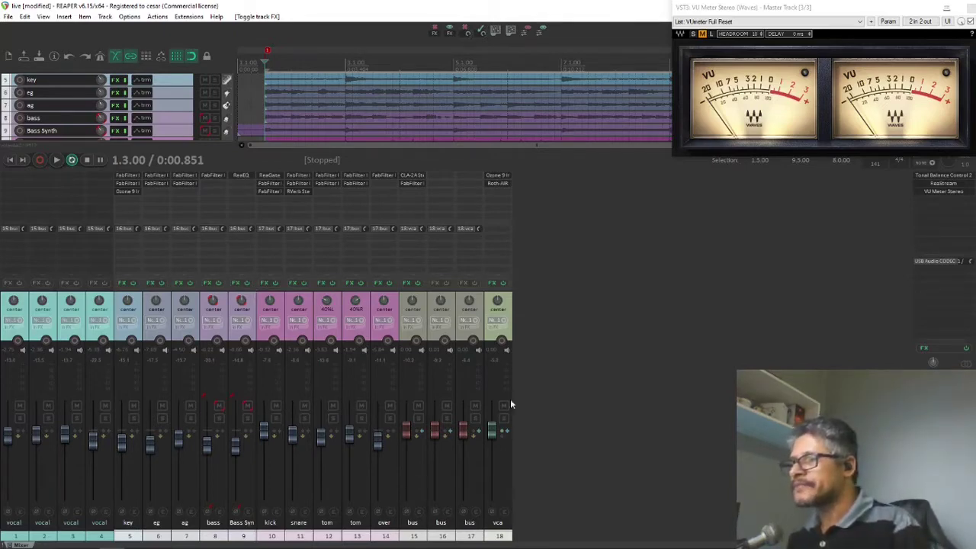
left_click(600, 296)
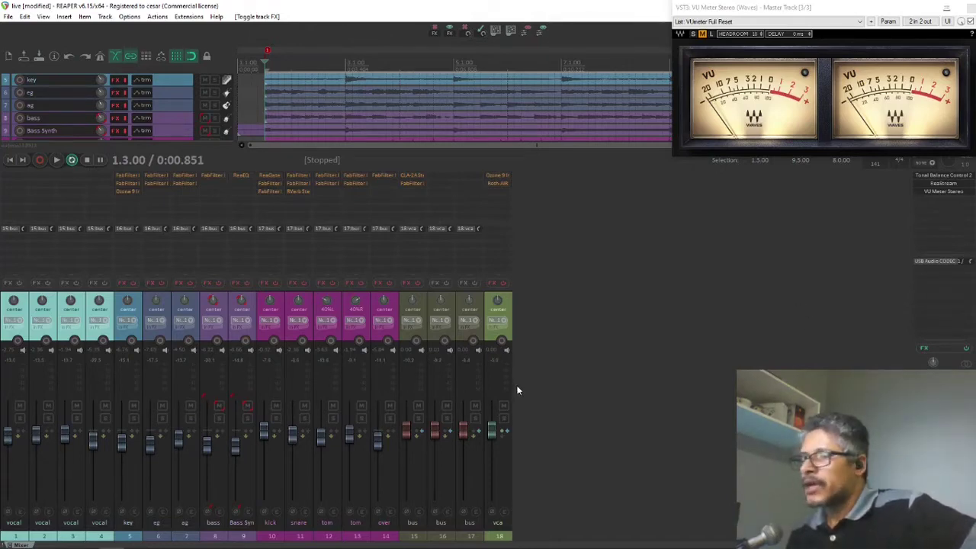
Step: Solo the kick track and listen to it without its effects
left_click(273, 538)
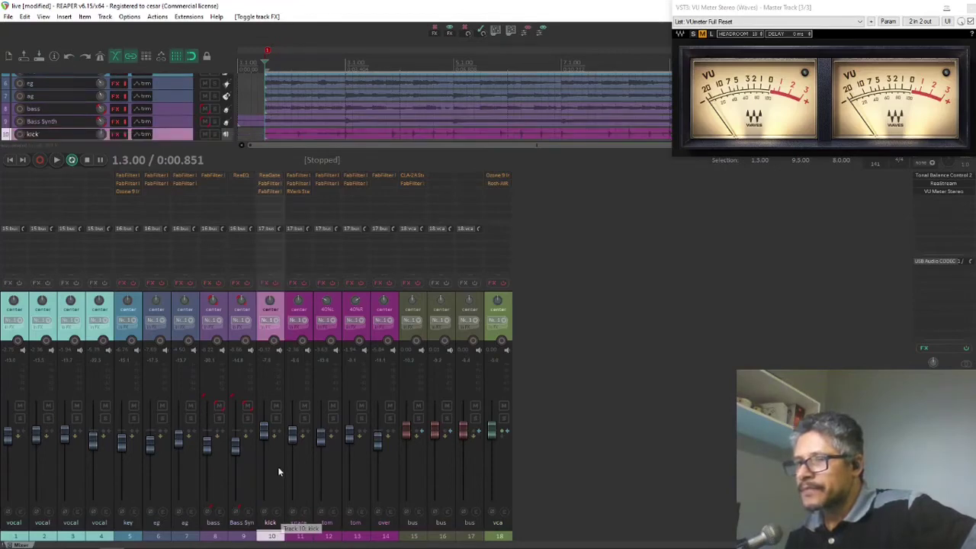
left_click(276, 420)
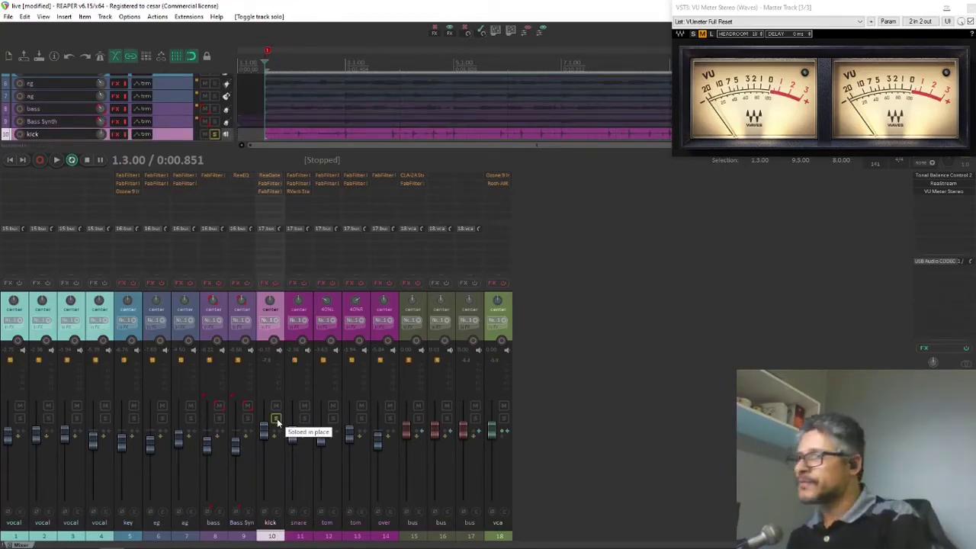
key("space")
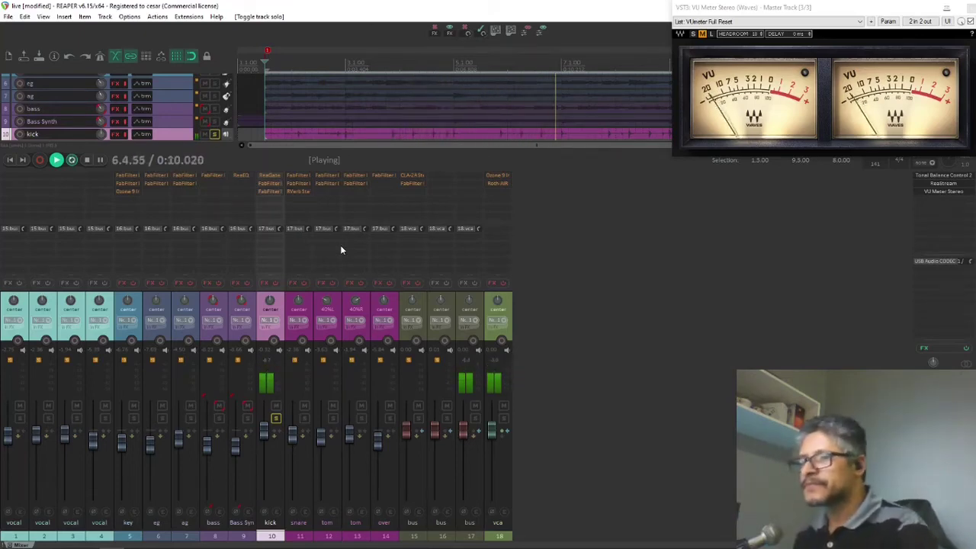
key("space")
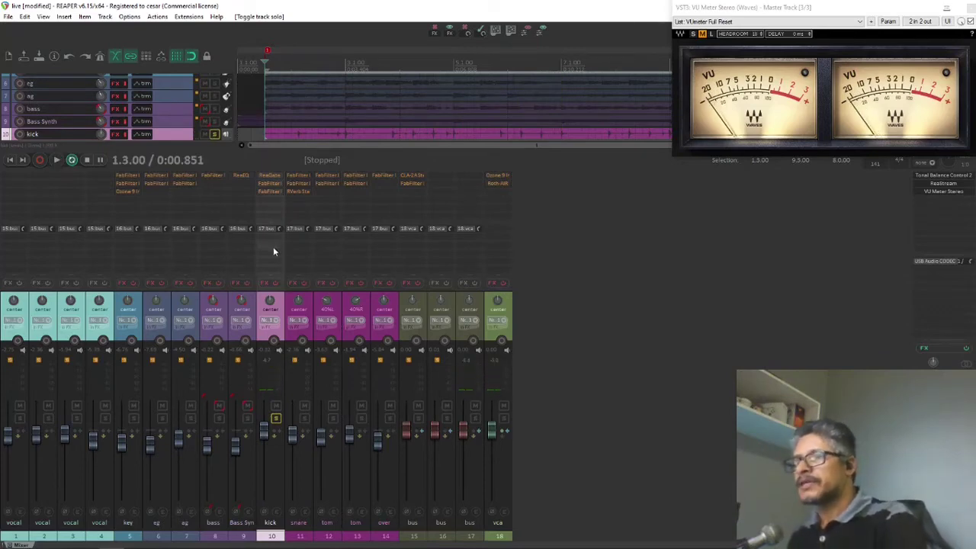
Step: Re-enable the kick track's effects with both FabFilter plugins bypassed, and bring up its ReaGate settings
left_click(275, 283)
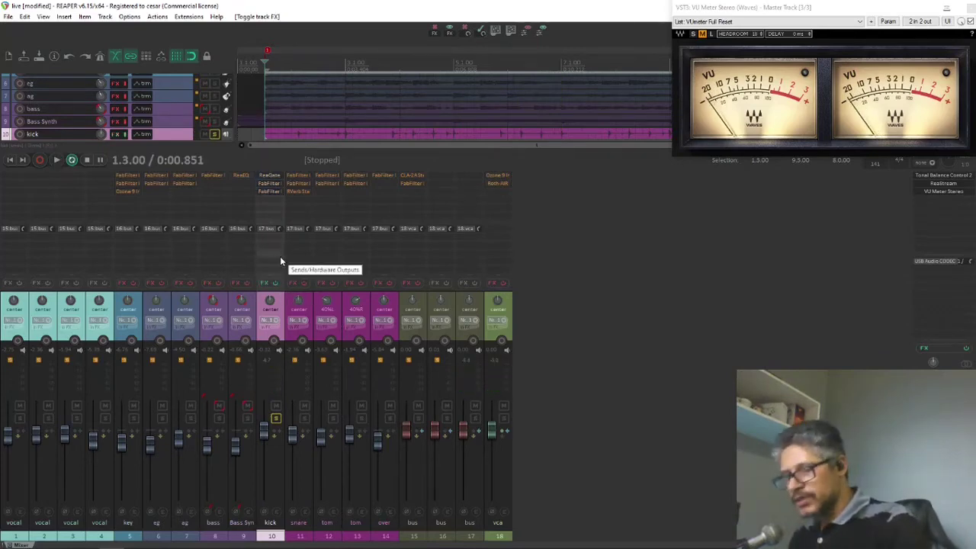
left_click(273, 191, "shift")
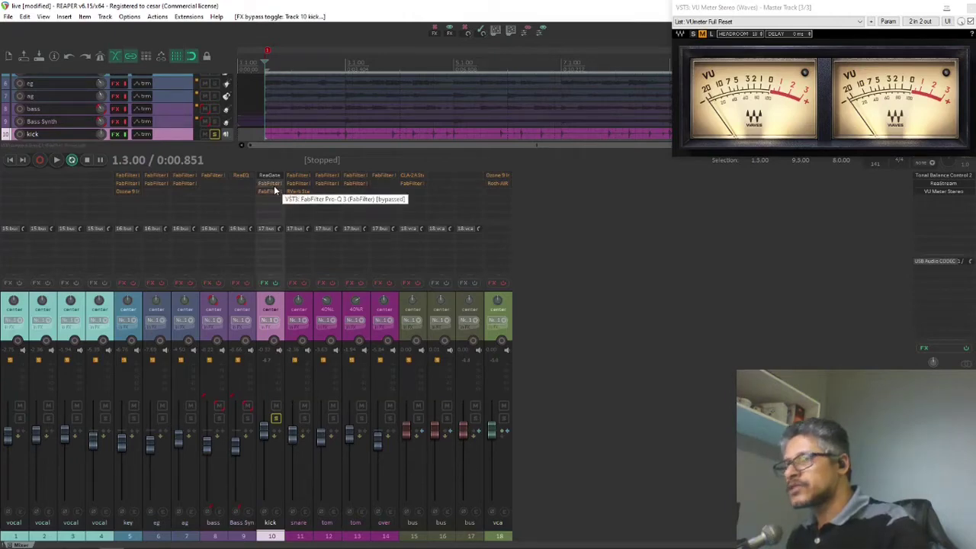
left_click(270, 176)
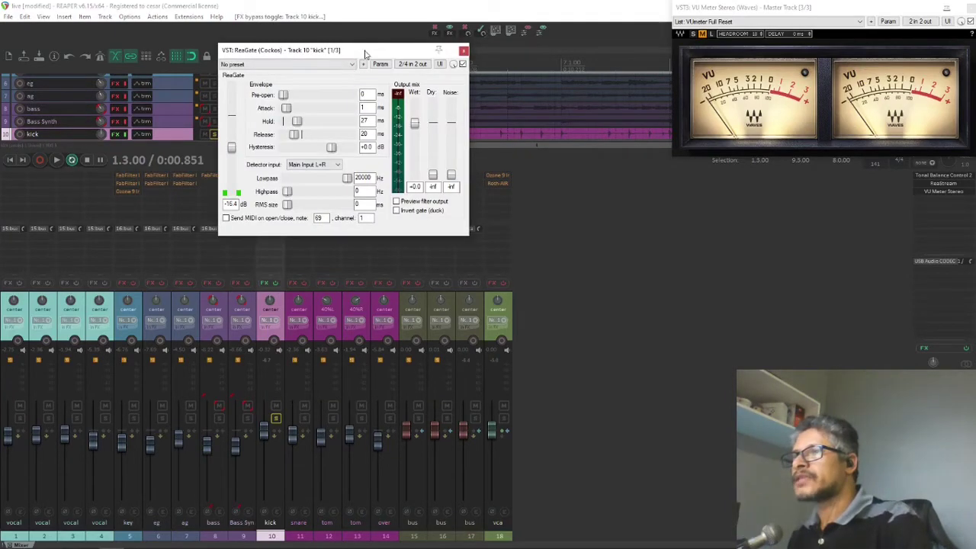
left_click_drag(366, 53, 525, 98)
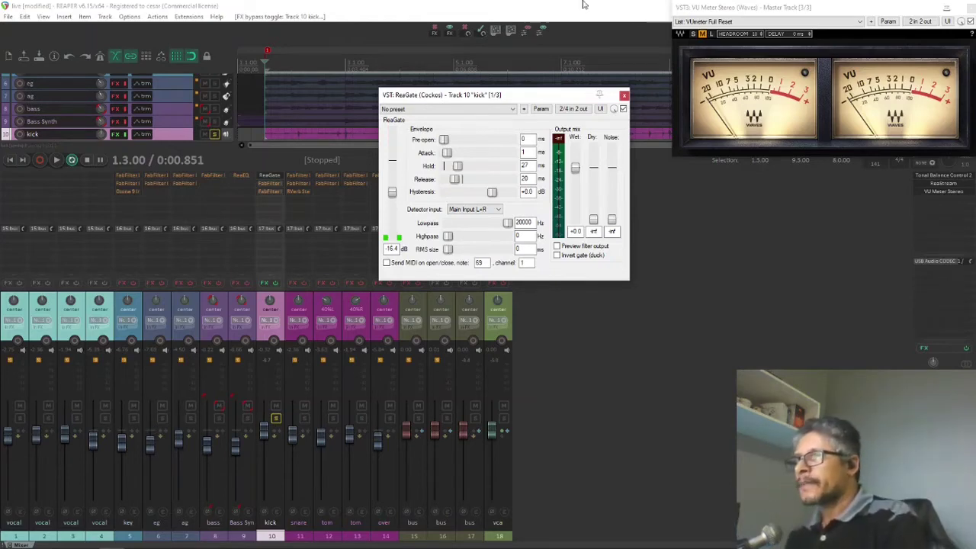
Step: Play the soloed kick with ReaGate bypassed and re-enabled to compare the sound, and close the gate's settings
key("space")
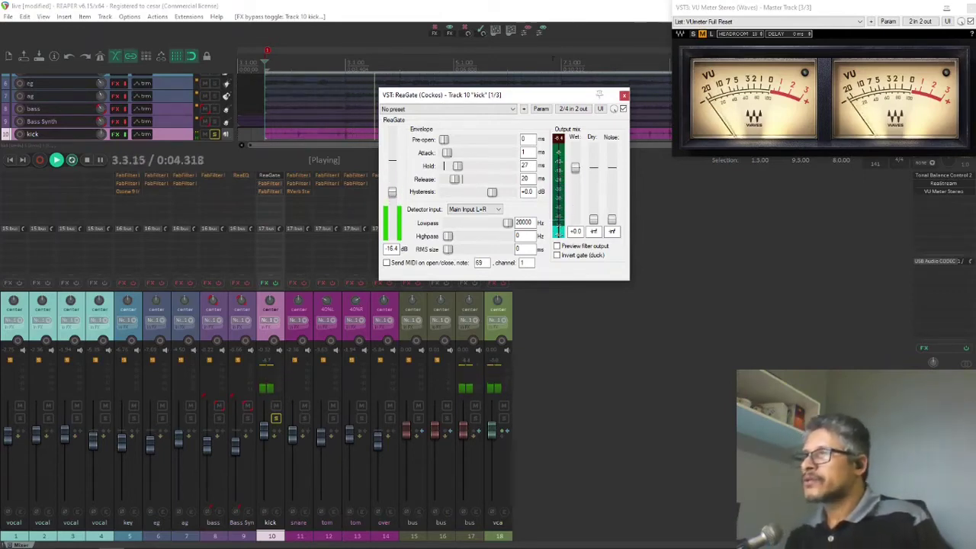
left_click(624, 109)
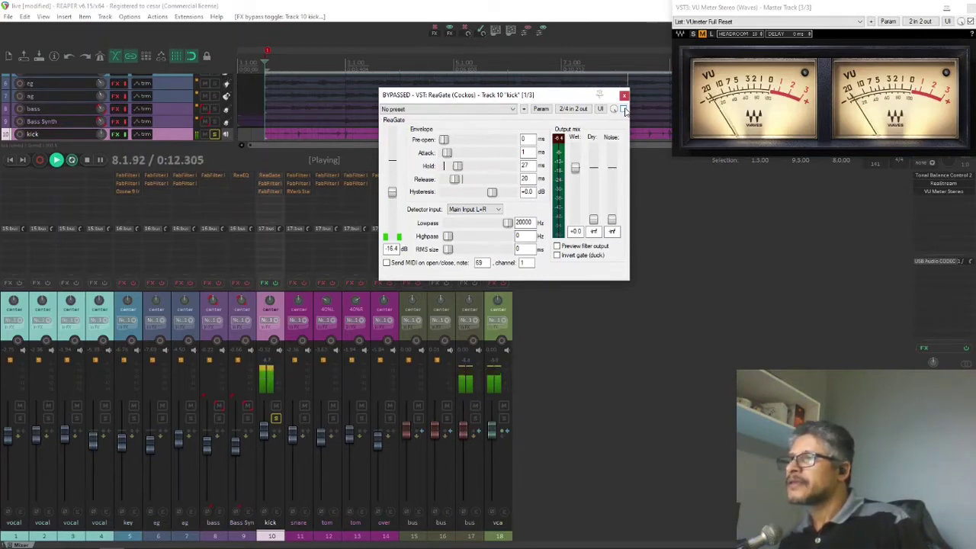
left_click(624, 109)
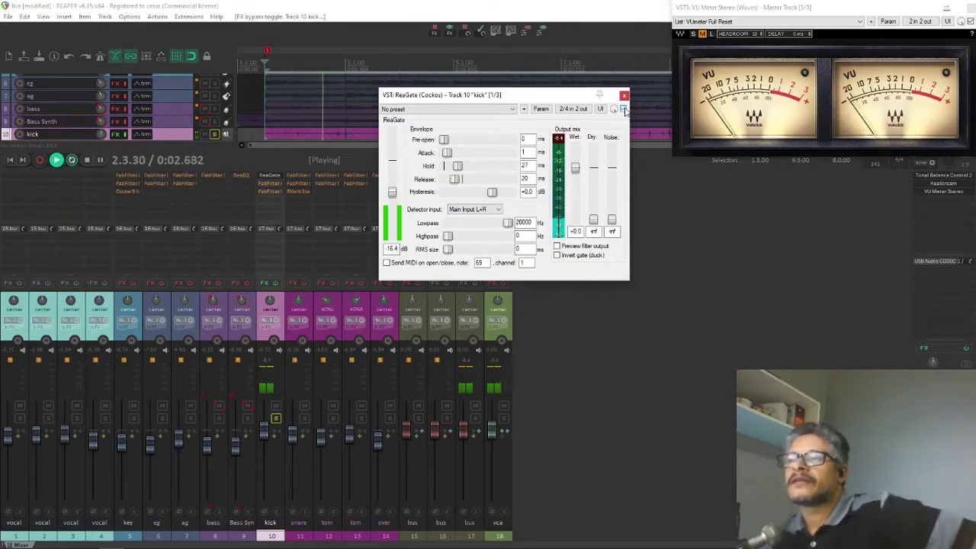
key("space")
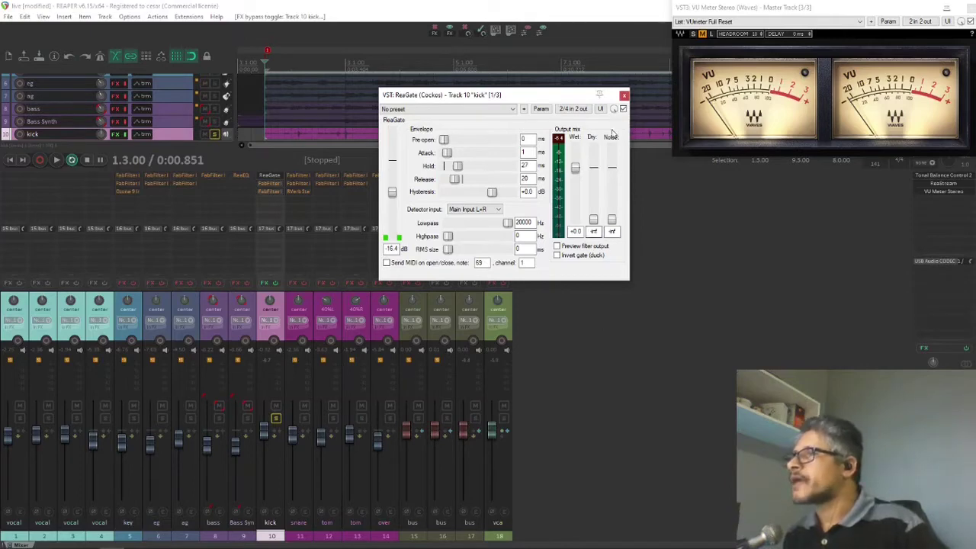
left_click(624, 95)
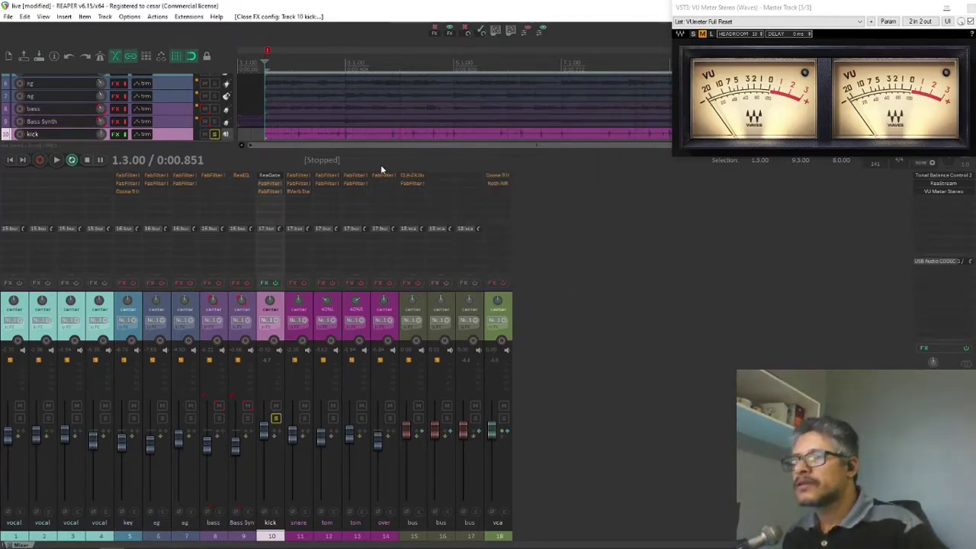
Step: Activate FabFilter Pro-Q 3 on the kick, turn off all its EQ bands together, and listen to the unequalized kick
left_click(269, 186)
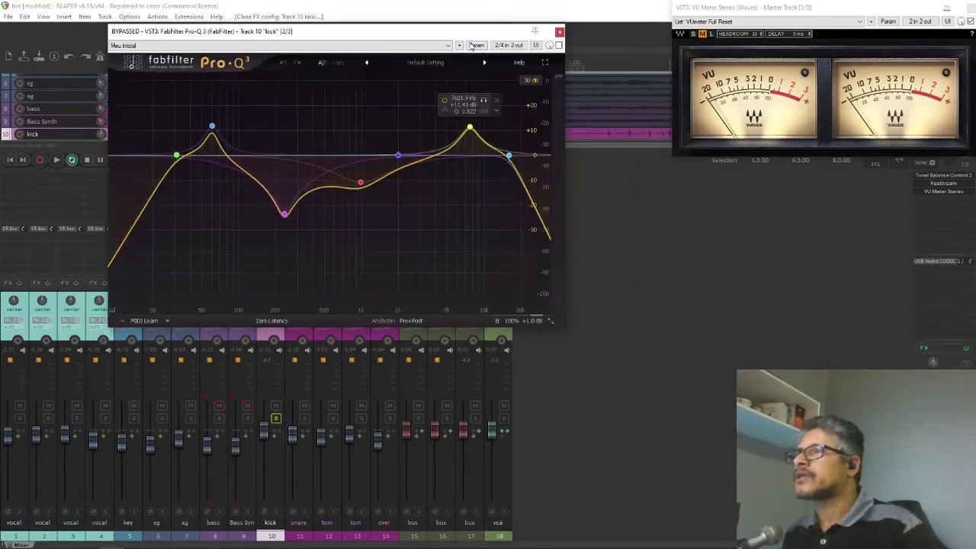
left_click(590, 61)
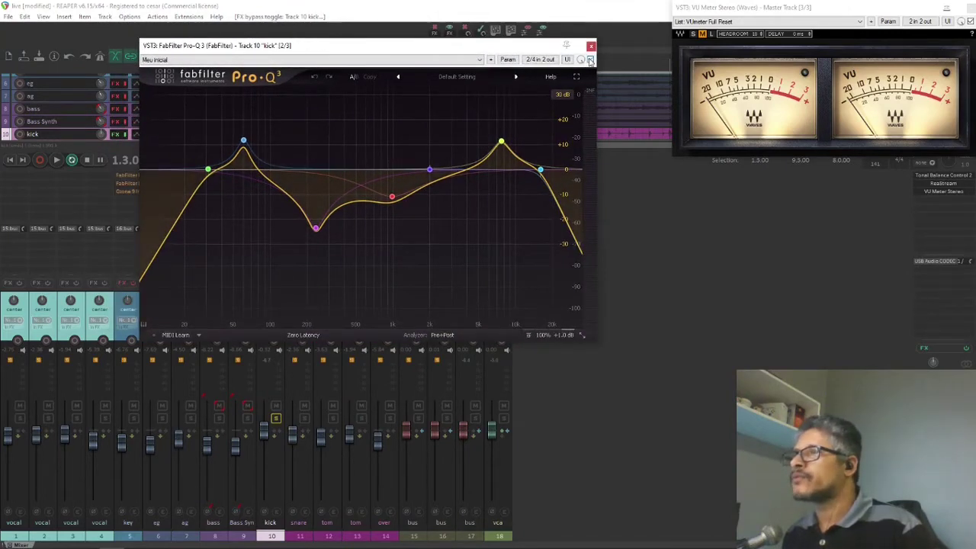
left_click_drag(176, 110, 534, 255)
left_click_drag(548, 254, 544, 250)
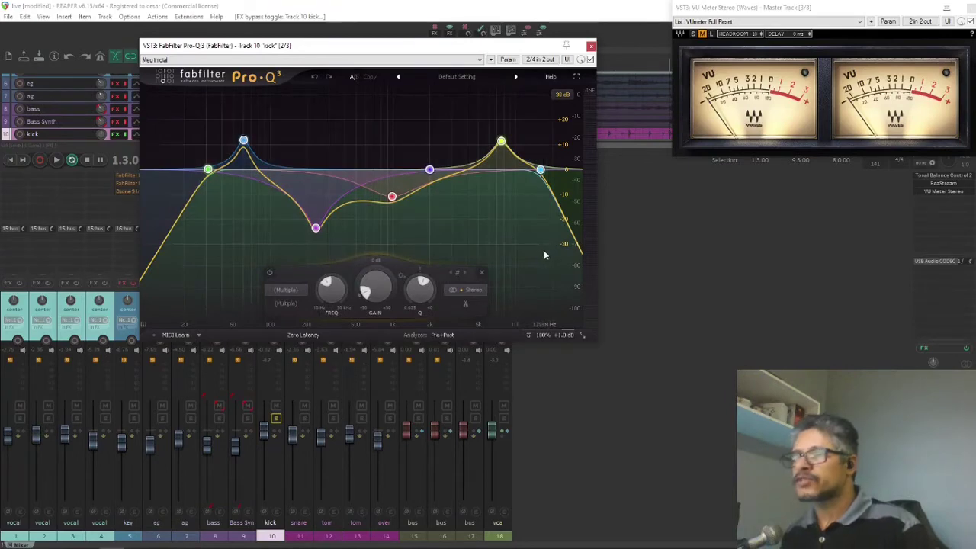
left_click(270, 273)
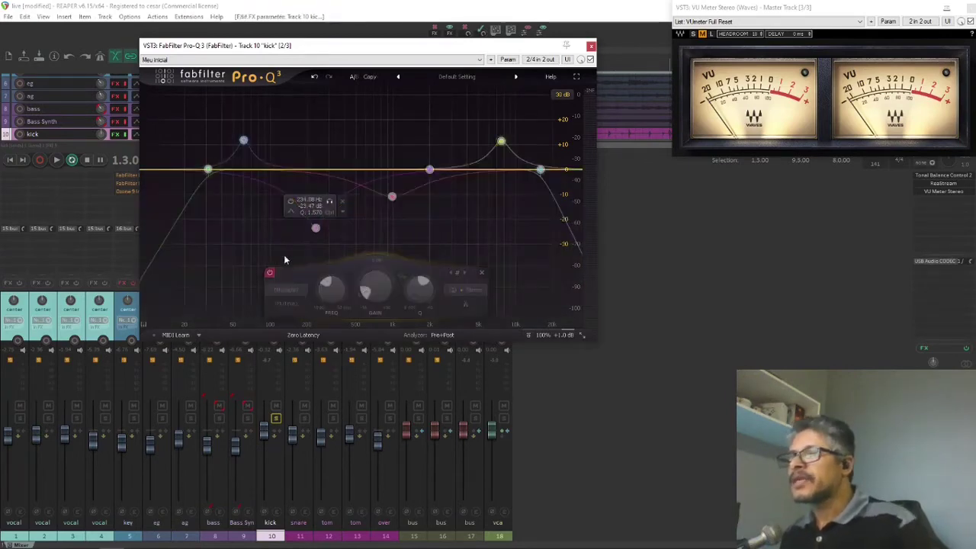
key("space")
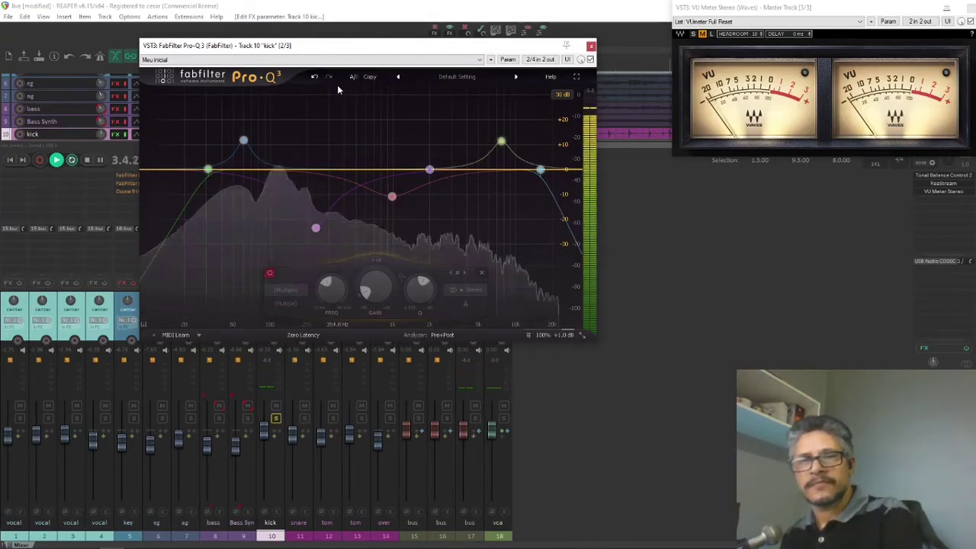
key("space")
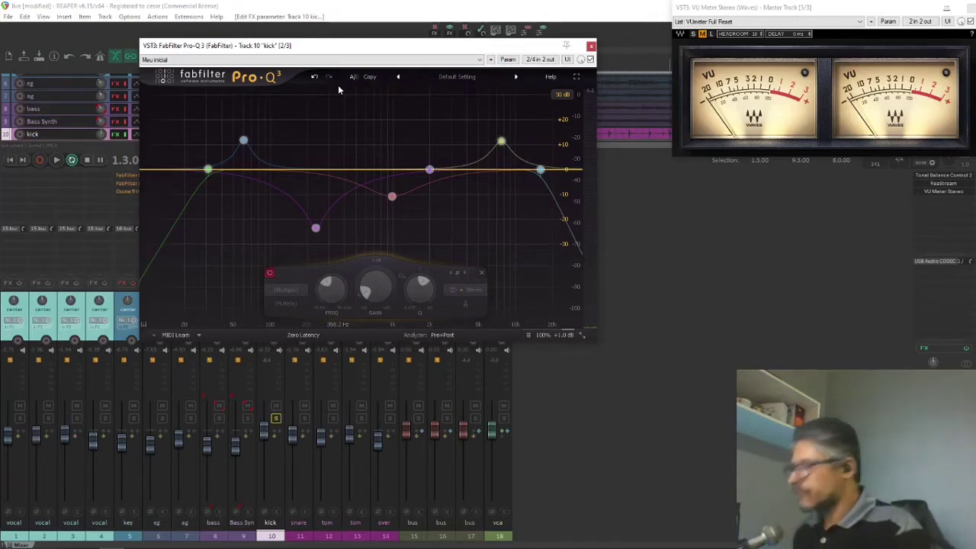
Step: Turn on only the bell band near 234 Hz and boost it to about +19.6 dB while the kick plays
left_click(316, 229)
left_click(210, 273)
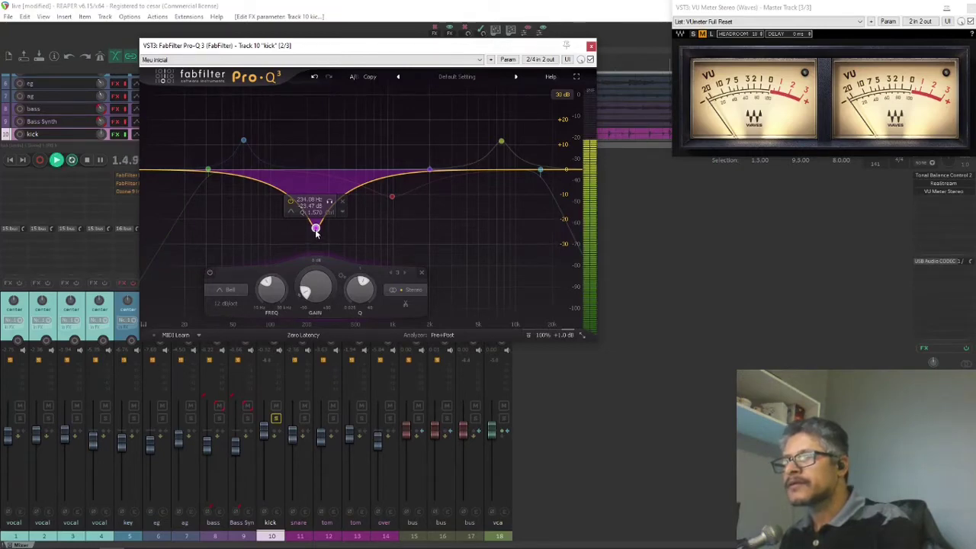
left_click_drag(316, 229, 316, 124)
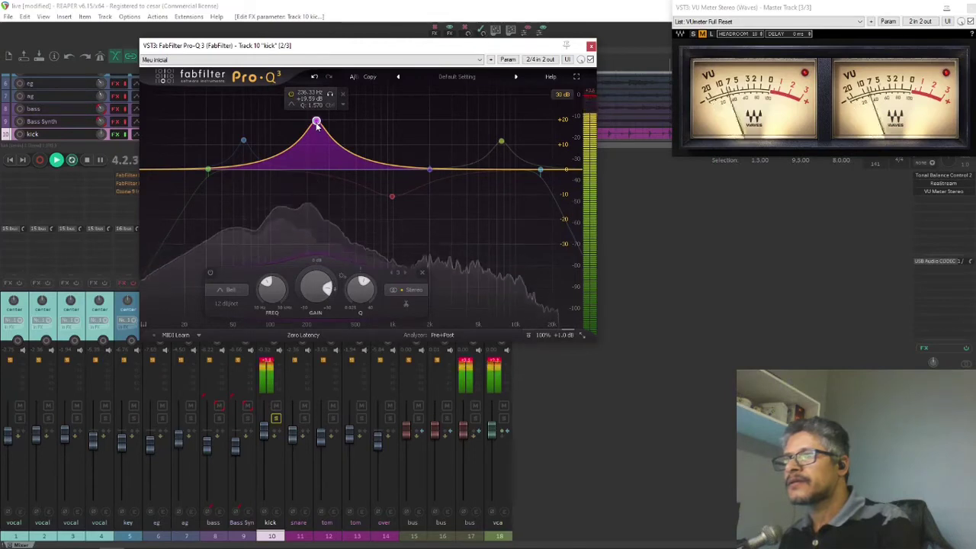
key("space")
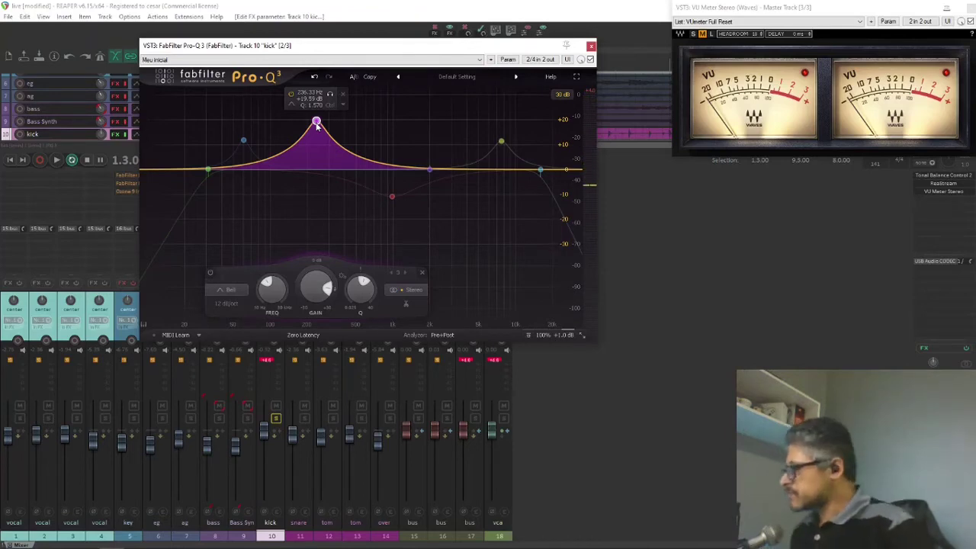
Step: Cut the bell band near 232 Hz to about -16.3 dB, and compare the playing kick with that band off and on
left_click_drag(316, 122, 315, 211)
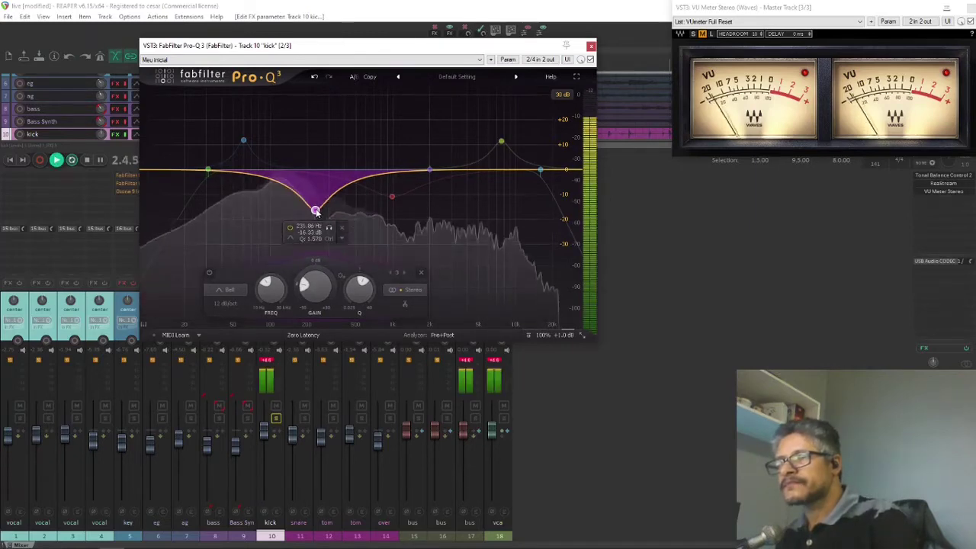
left_click(208, 274)
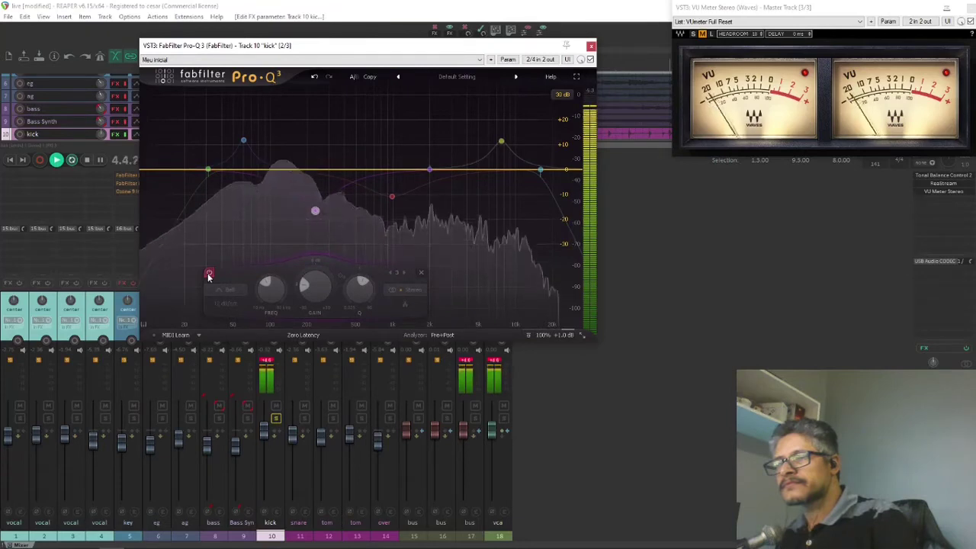
left_click(209, 274)
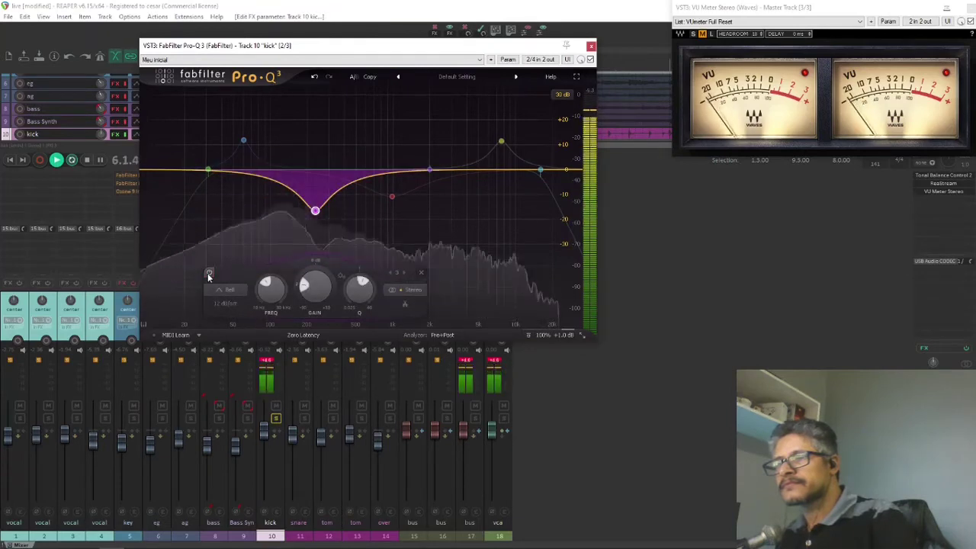
left_click(209, 274)
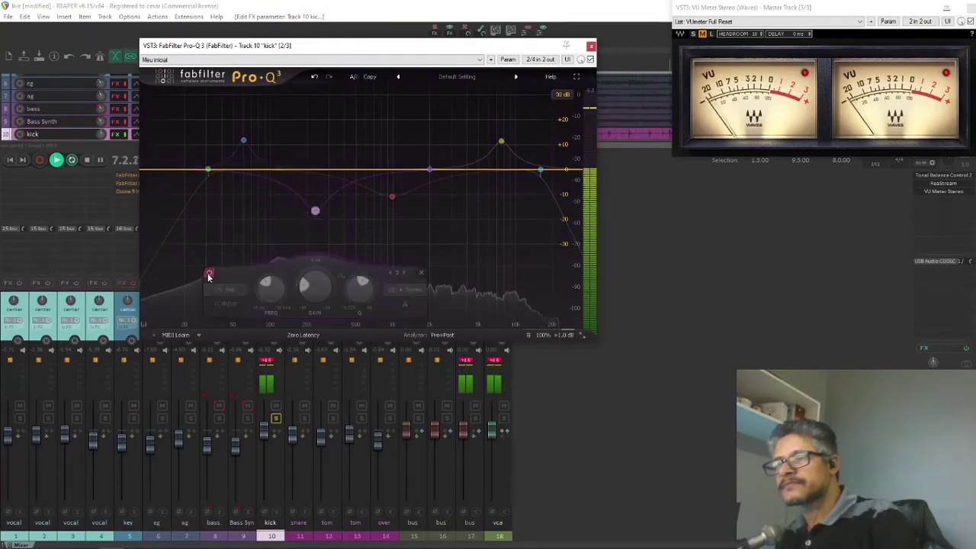
left_click(209, 274)
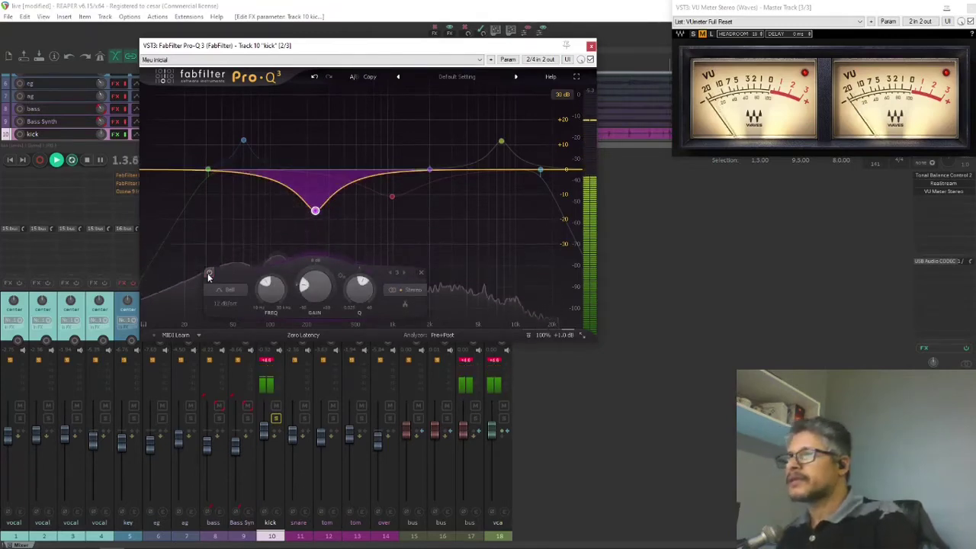
key("space")
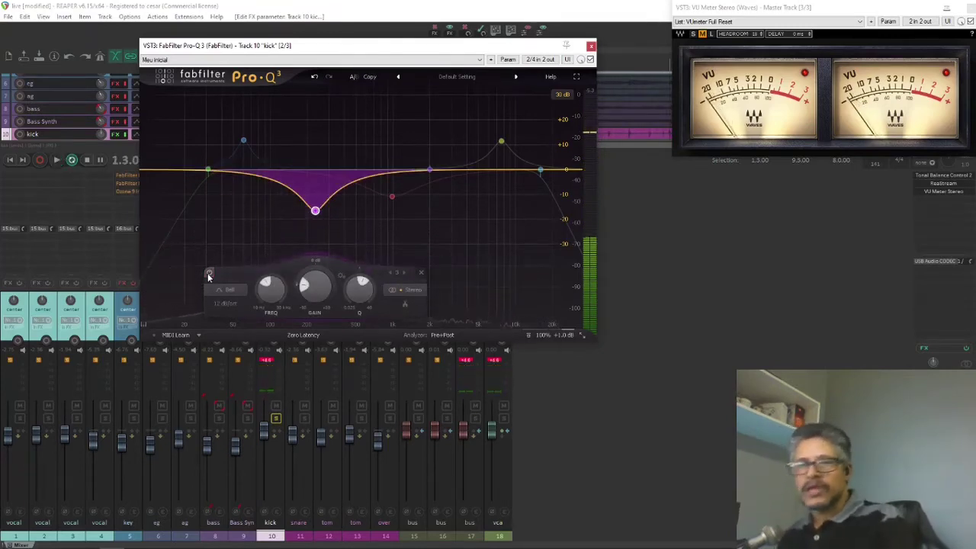
Step: Turn on the bell cut near 980 Hz and listen to the kick with both cuts active
left_click(391, 199)
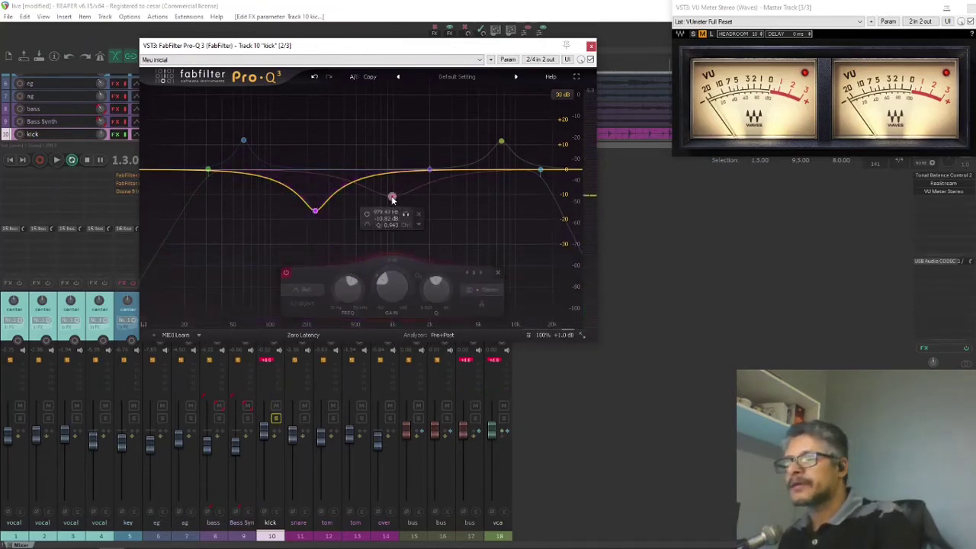
left_click(286, 273)
key("space")
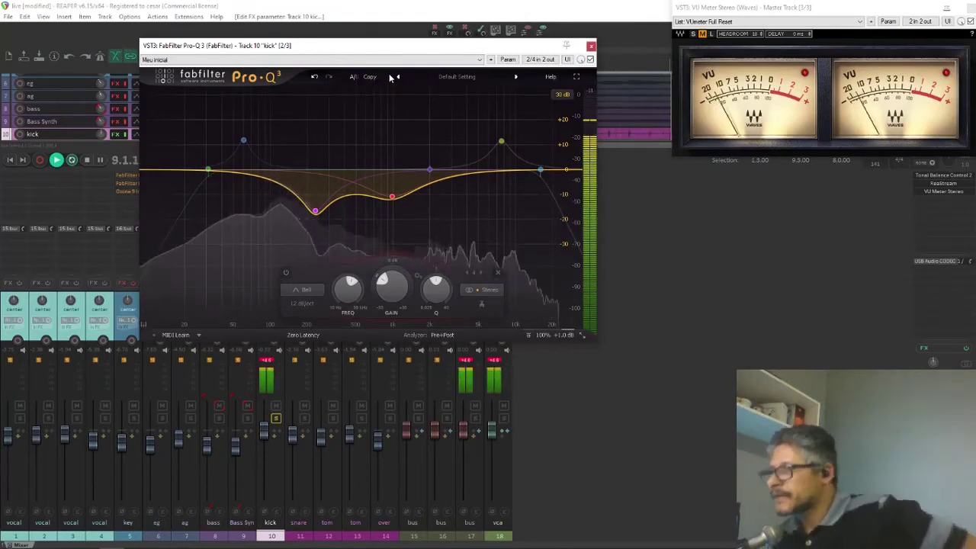
key("space")
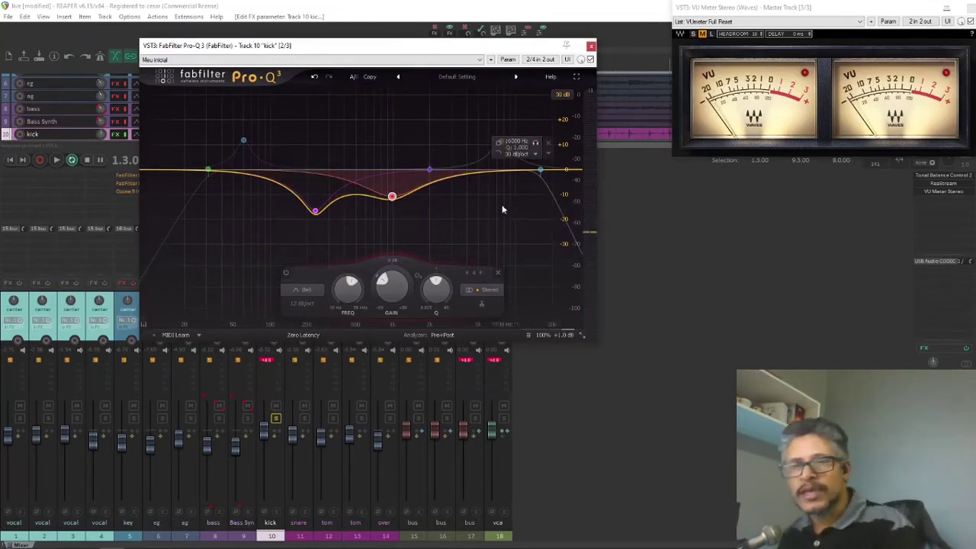
Step: Enable the bell boost near 7.6 kHz, and compare the playing kick with that band off and on
left_click(502, 142)
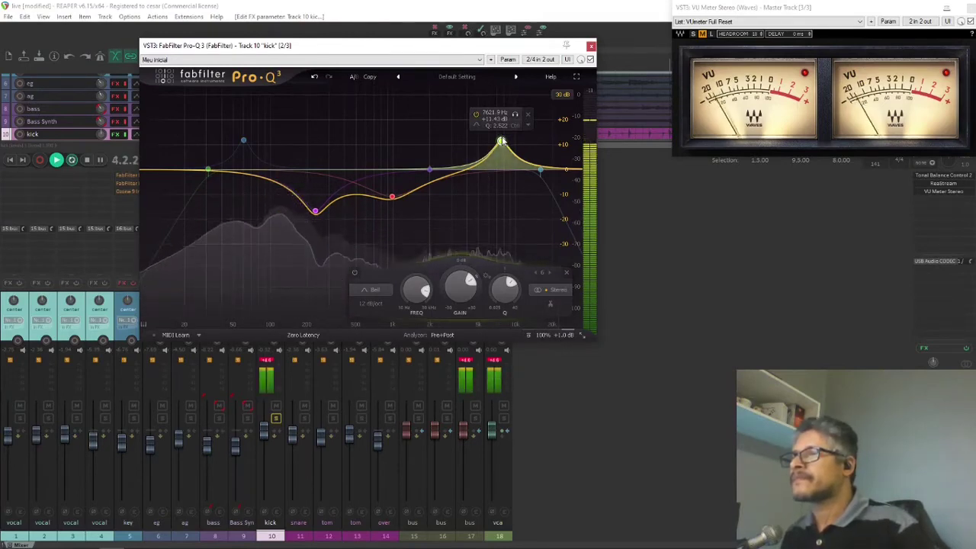
left_click(355, 273)
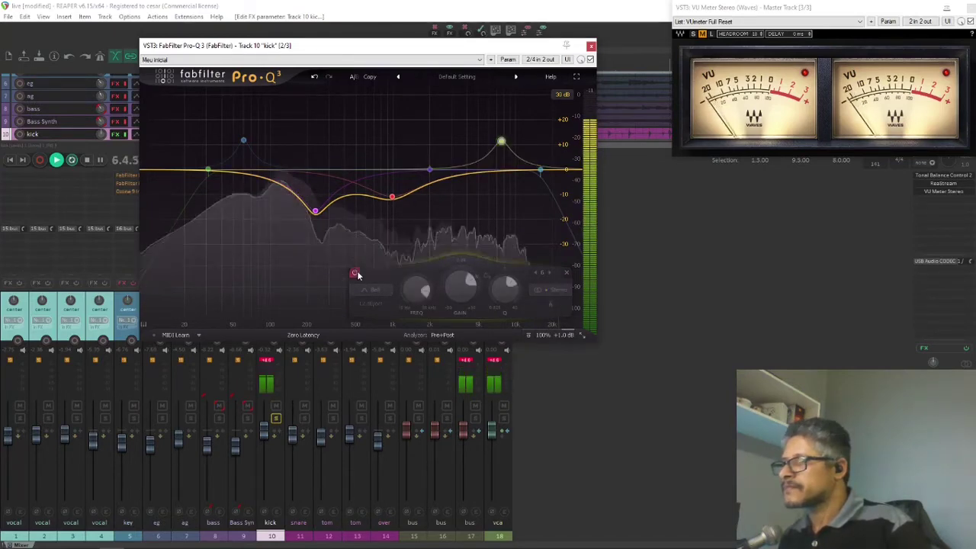
left_click(355, 273)
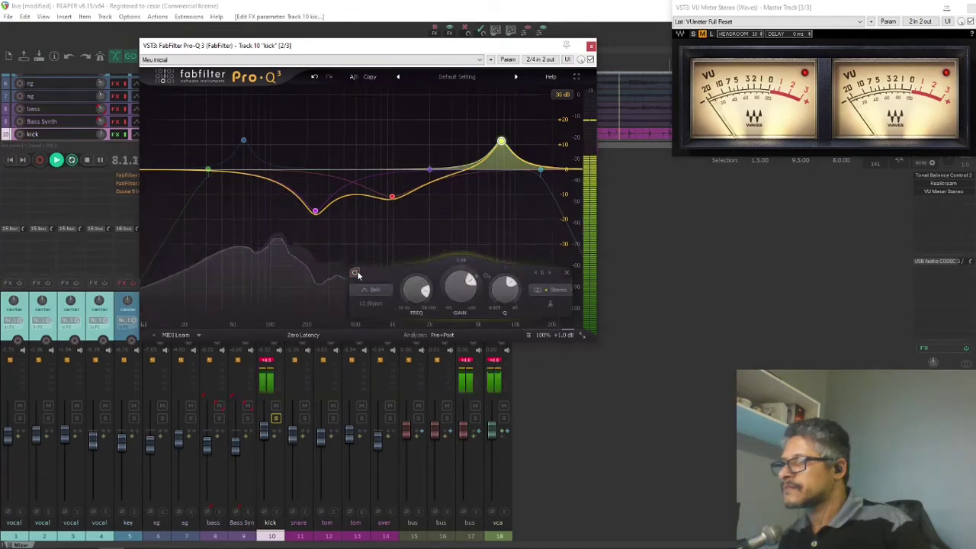
key("space")
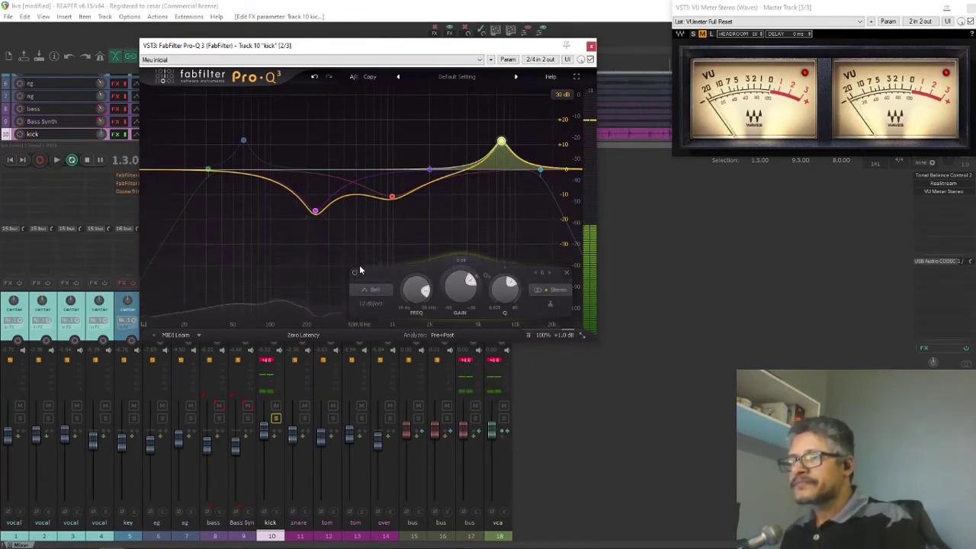
Step: Turn on the low bell boost near 61 Hz while the kick plays and listen to the added low end
left_click(269, 252)
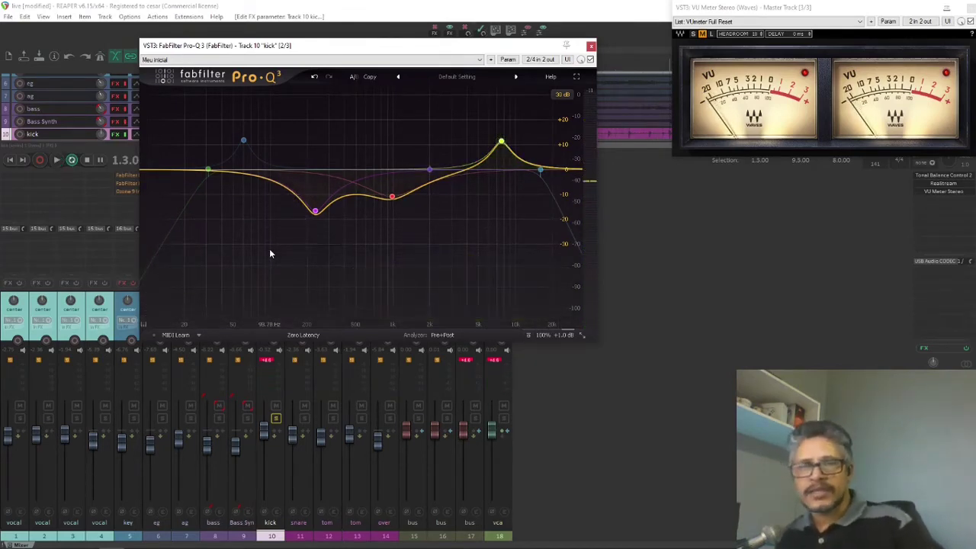
left_click(243, 142)
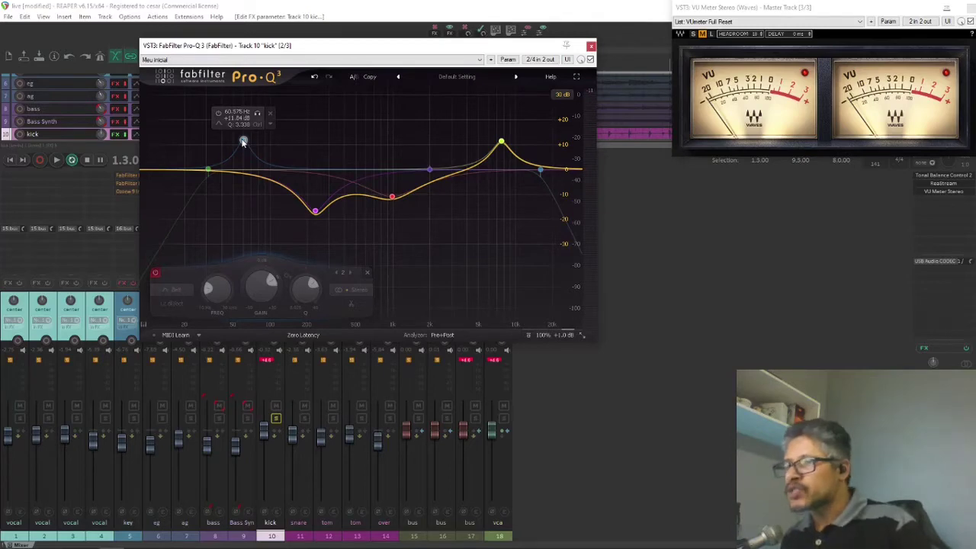
key("space")
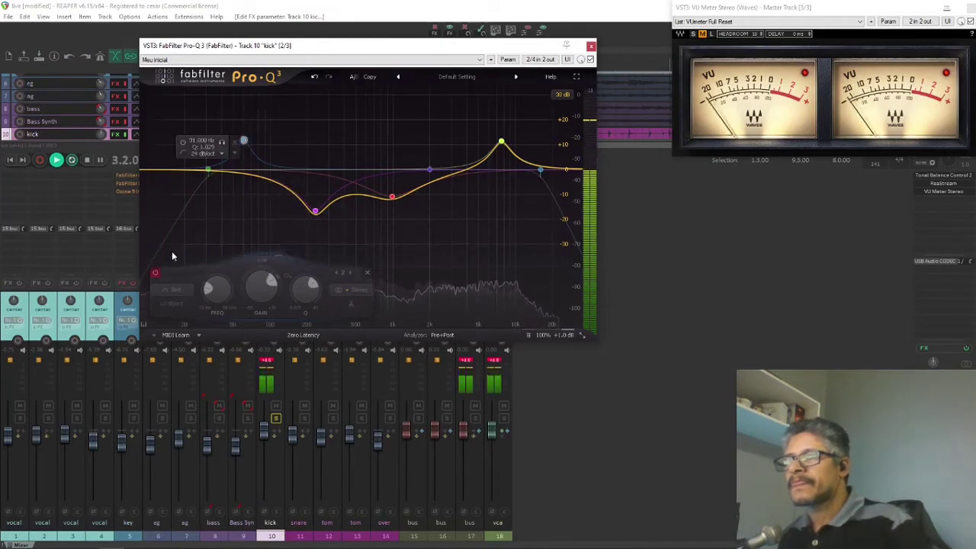
left_click(156, 275)
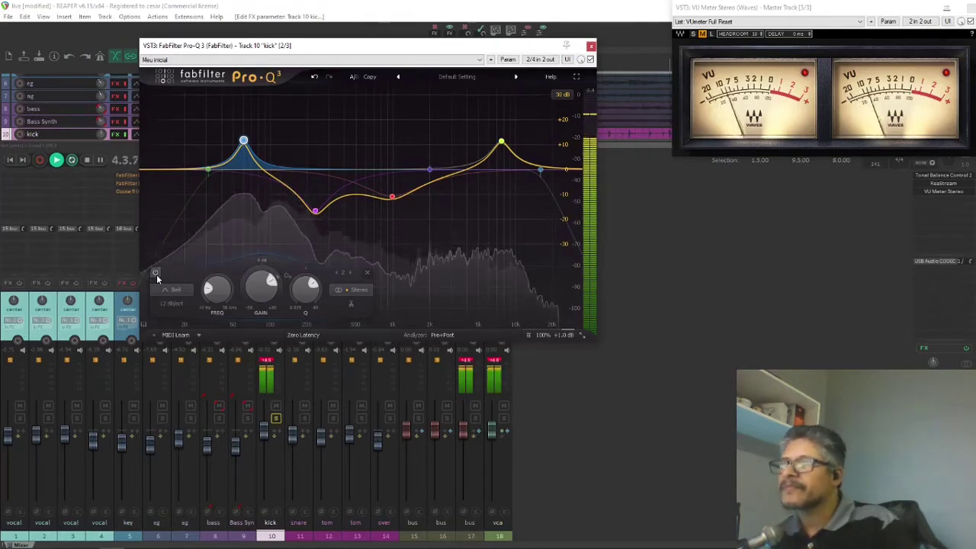
key("space")
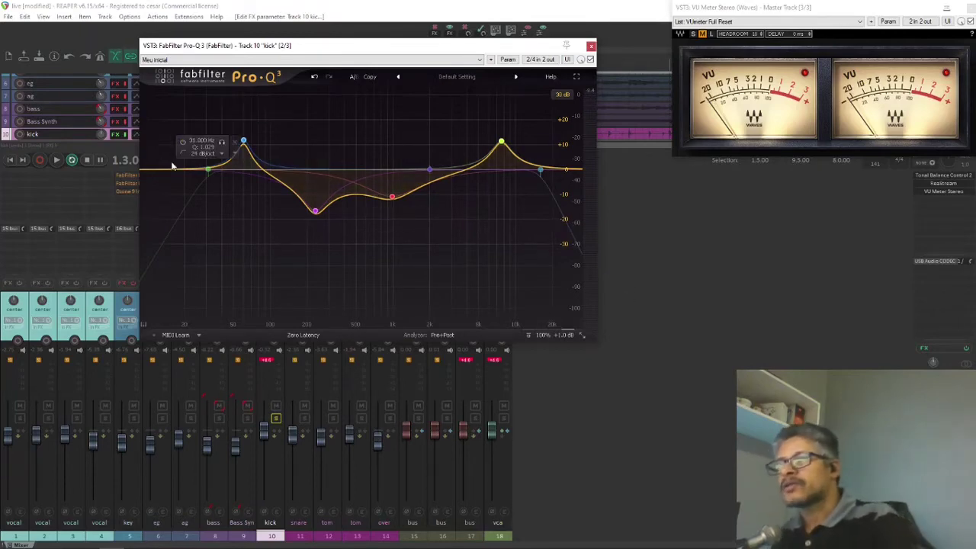
Step: Enable the 31 Hz low cut band with its 24 dB/oct slope and play the kick
left_click(205, 169)
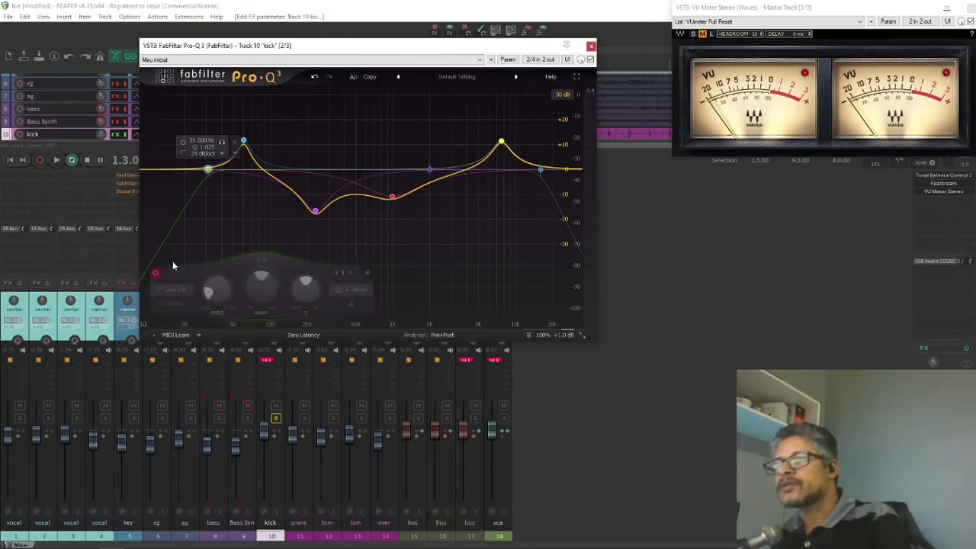
left_click(155, 274)
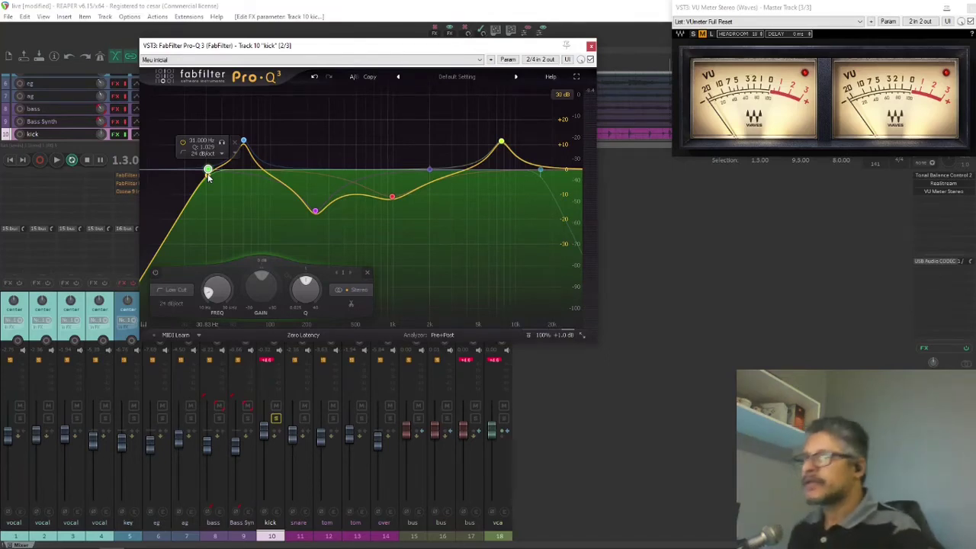
key("space")
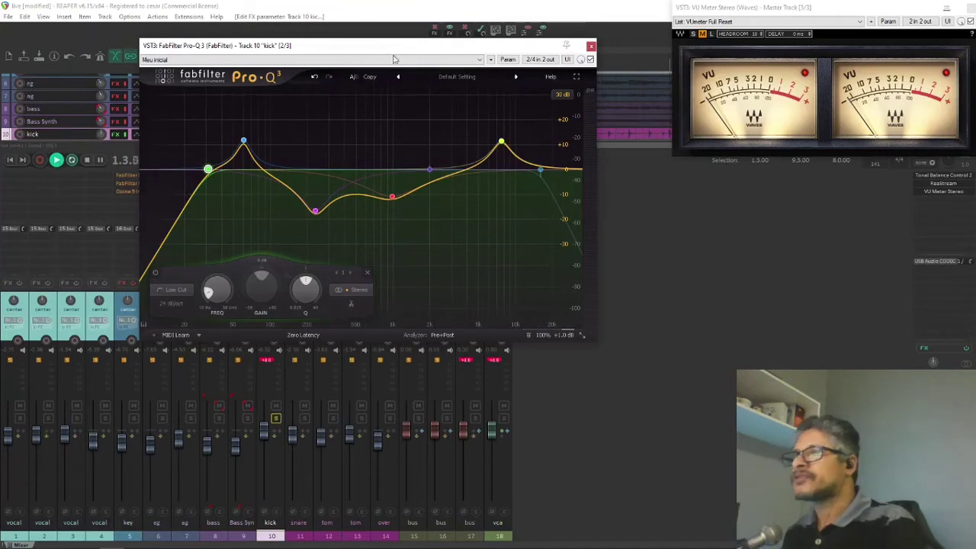
Step: Reset the mixer peaks and the VU meter's clip lights during playback, stop it, and close the kick's EQ
left_click(528, 363)
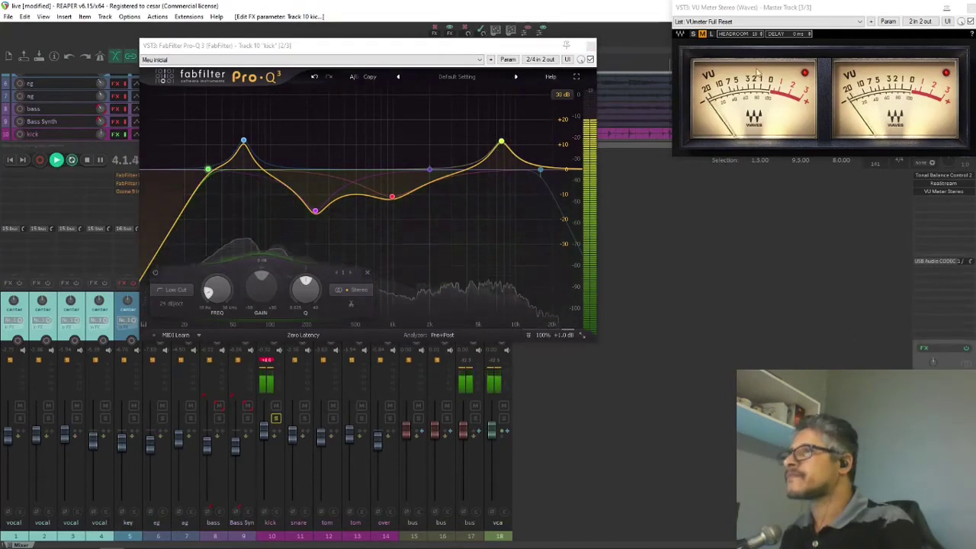
left_click(805, 73)
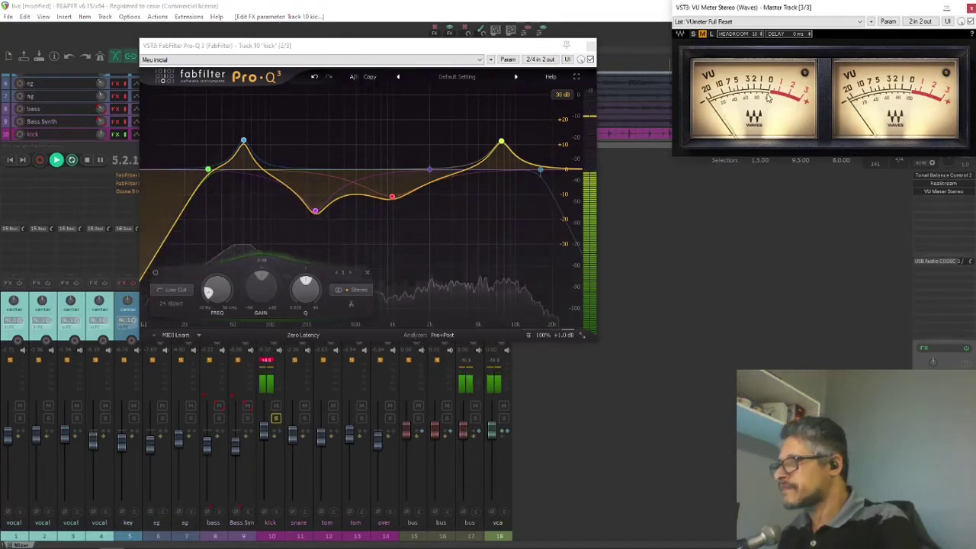
key("space")
left_click(591, 47)
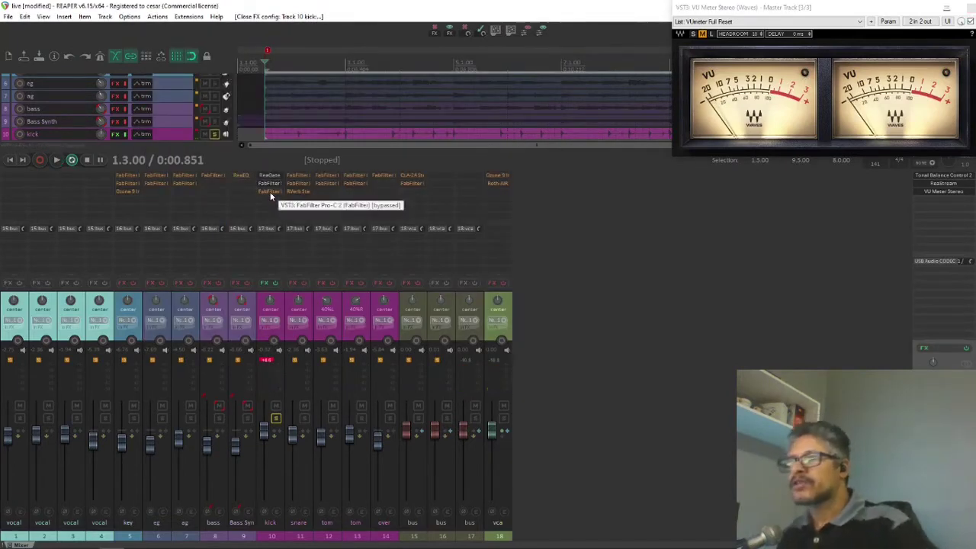
Step: Bring up FabFilter Pro-C 2 on the kick, take it out of bypass, and listen to the compressed kick
left_click(269, 193)
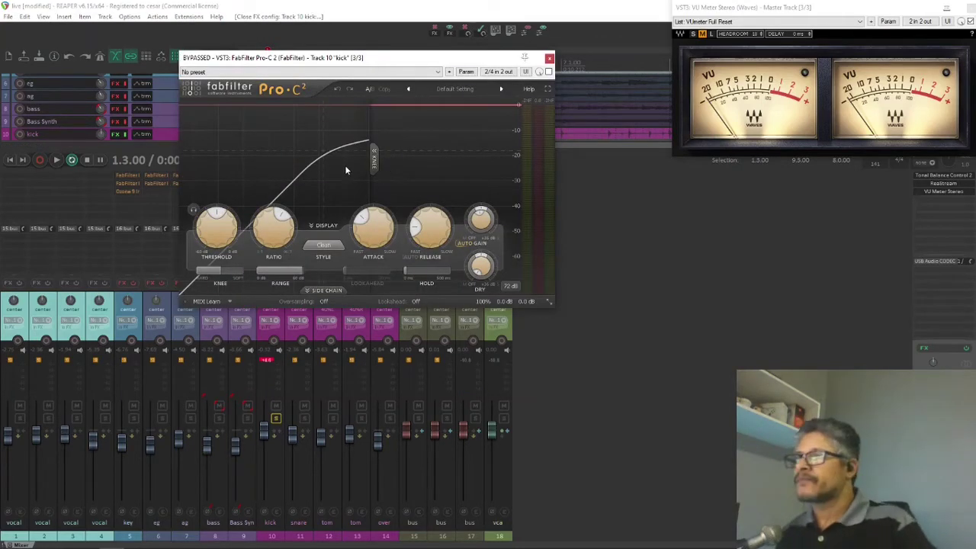
left_click(549, 72)
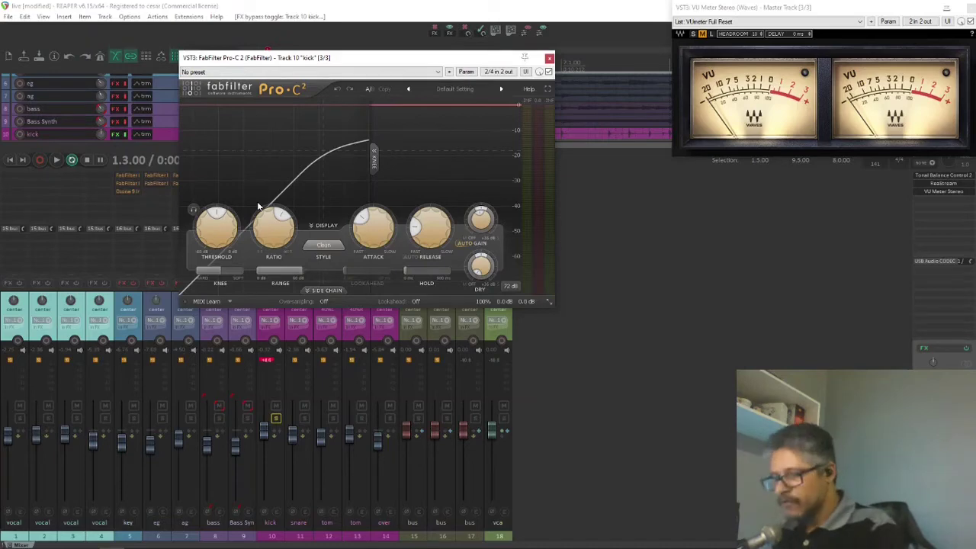
key("space")
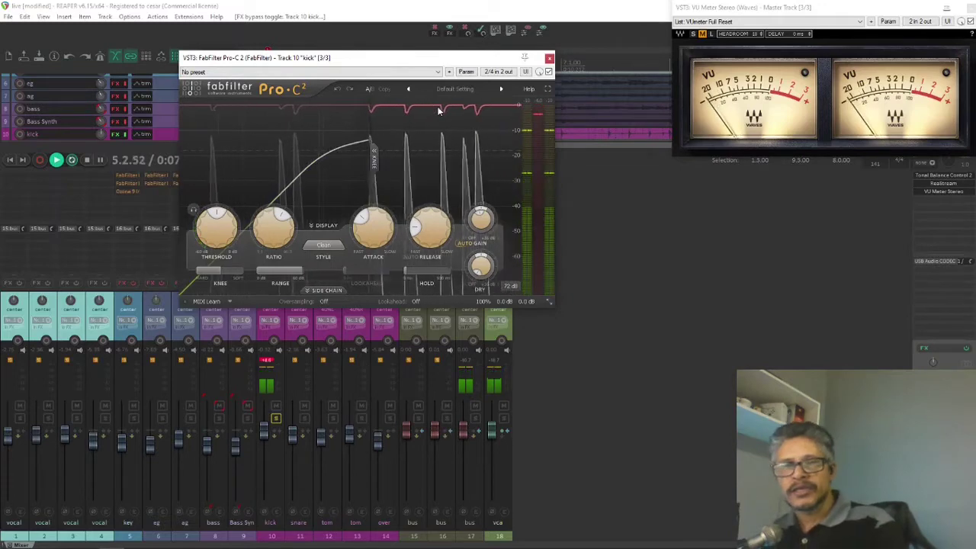
key("space")
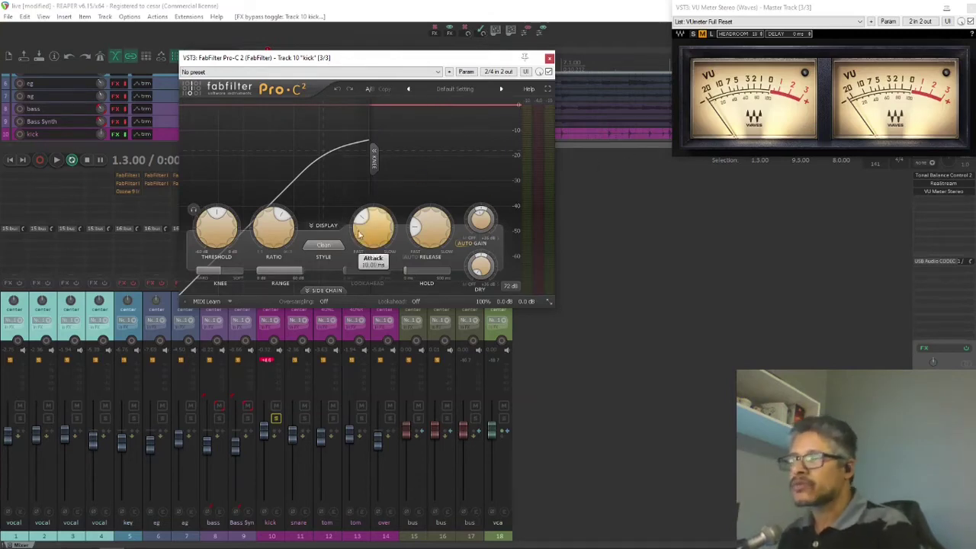
Step: Examine the compressor's attack and release settings, play the kick with its peak reading reset, and close the compressor
left_click(378, 232)
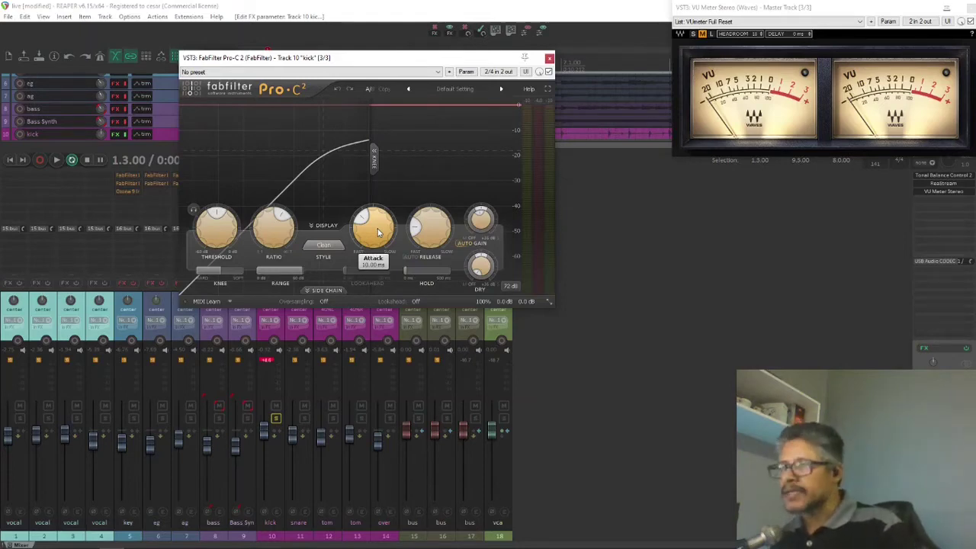
mouse_move(448, 241)
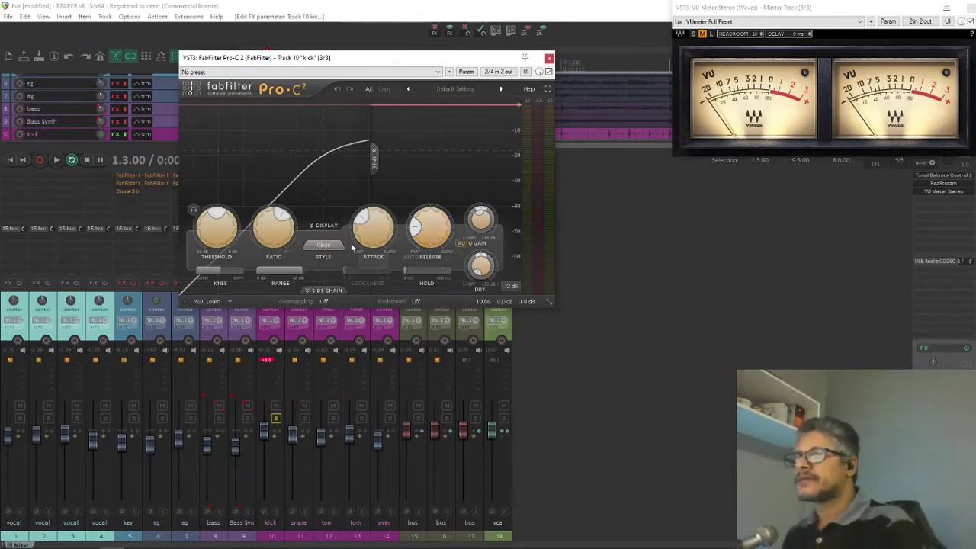
key("space")
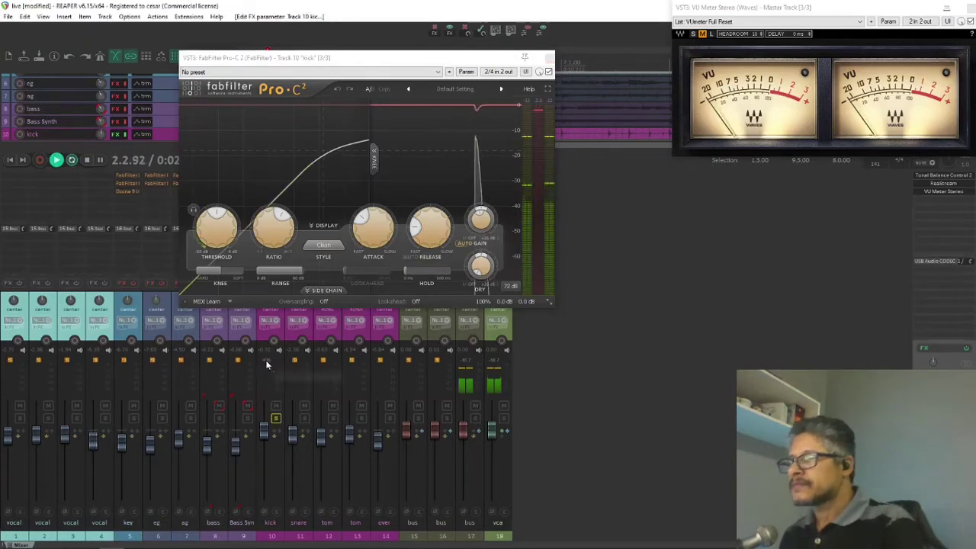
left_click(550, 59)
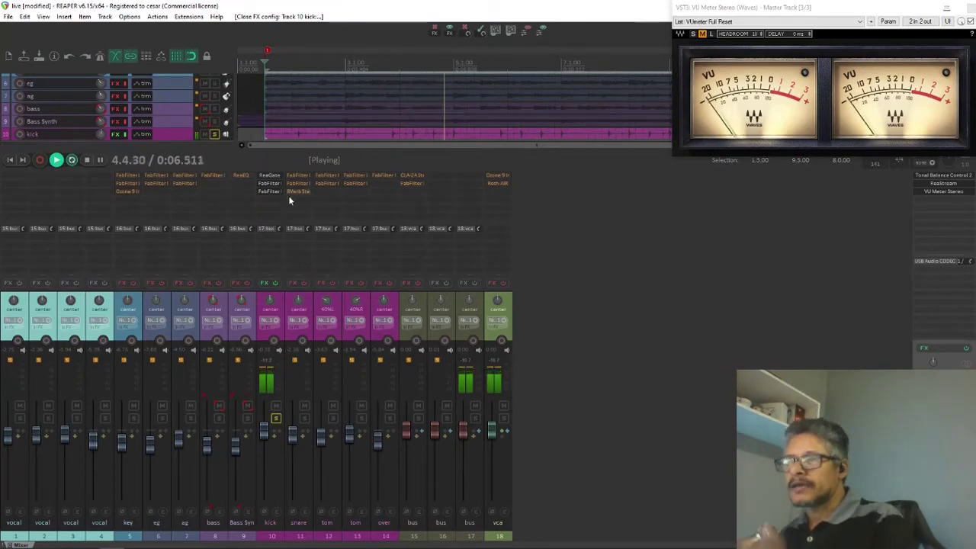
Step: Compare the kick with its effects chain off and on, and solo the snare alongside it for a short listen
left_click(277, 284)
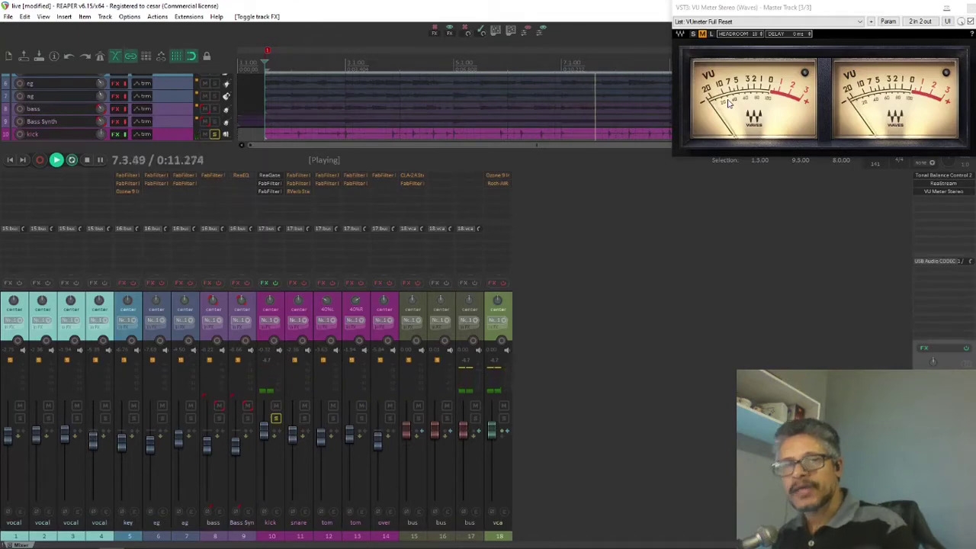
left_click(304, 422)
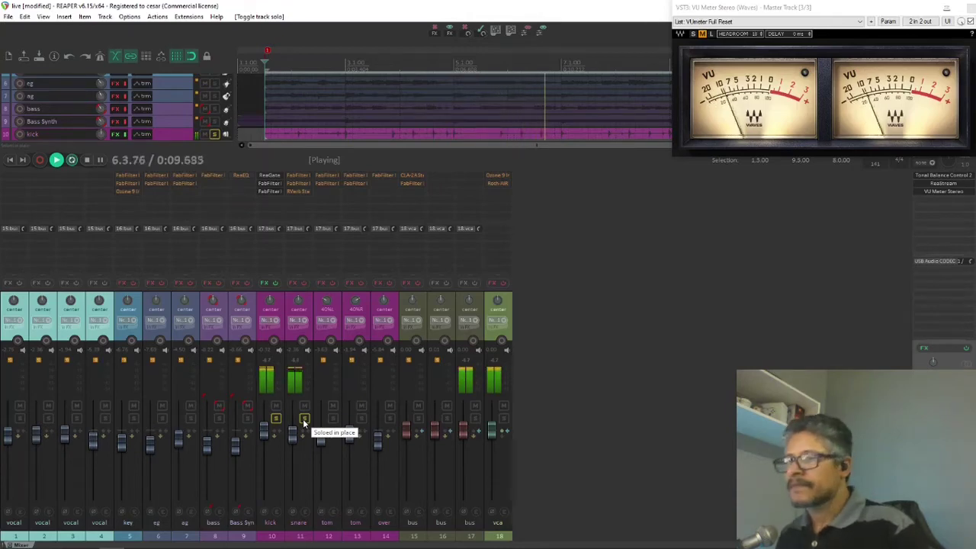
key("space")
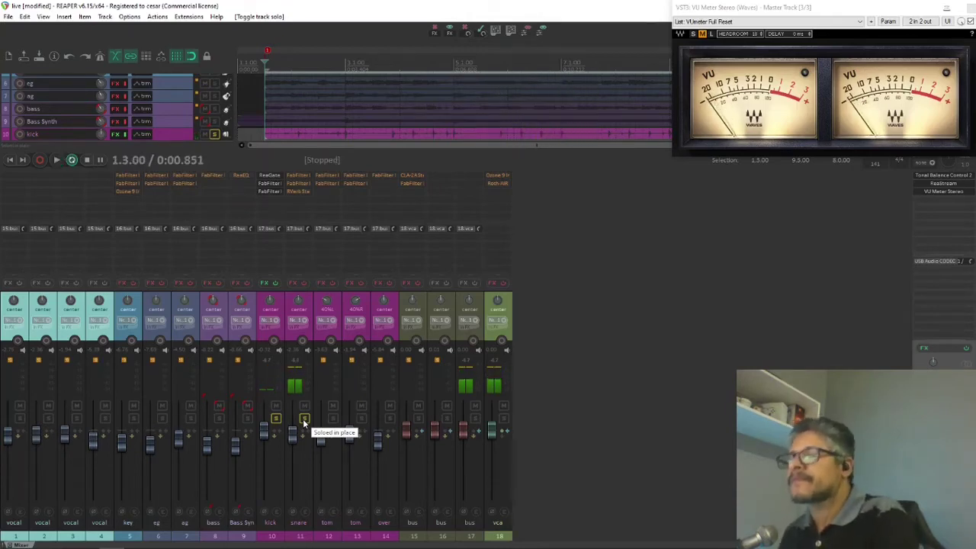
Step: Unsolo the kick and switch off every band in the snare's Pro-Q 3 equalizer
left_click(274, 419)
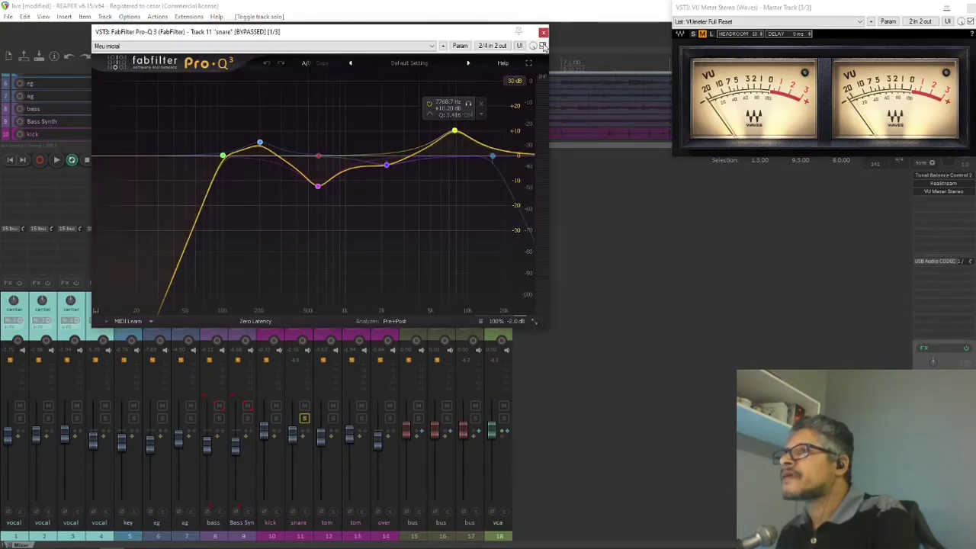
left_click(543, 47)
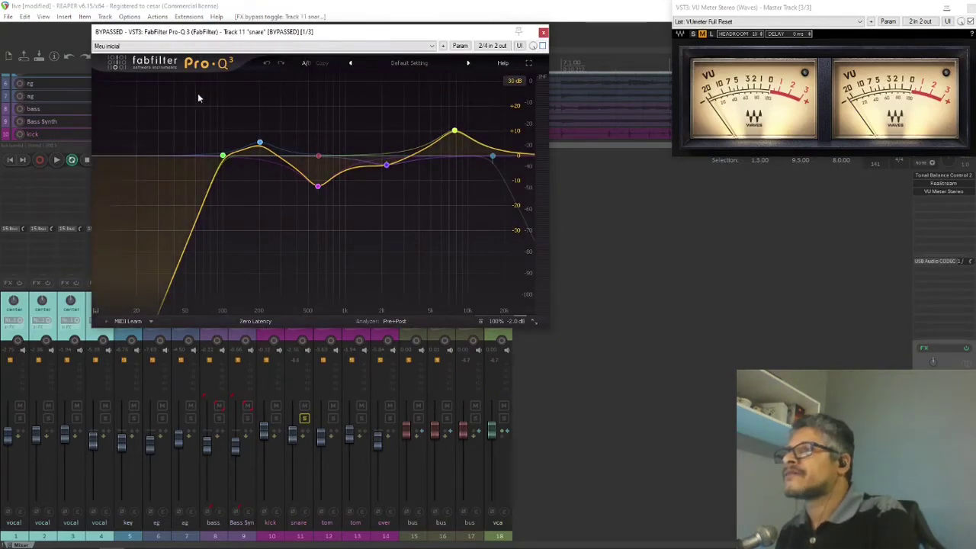
left_click(542, 46)
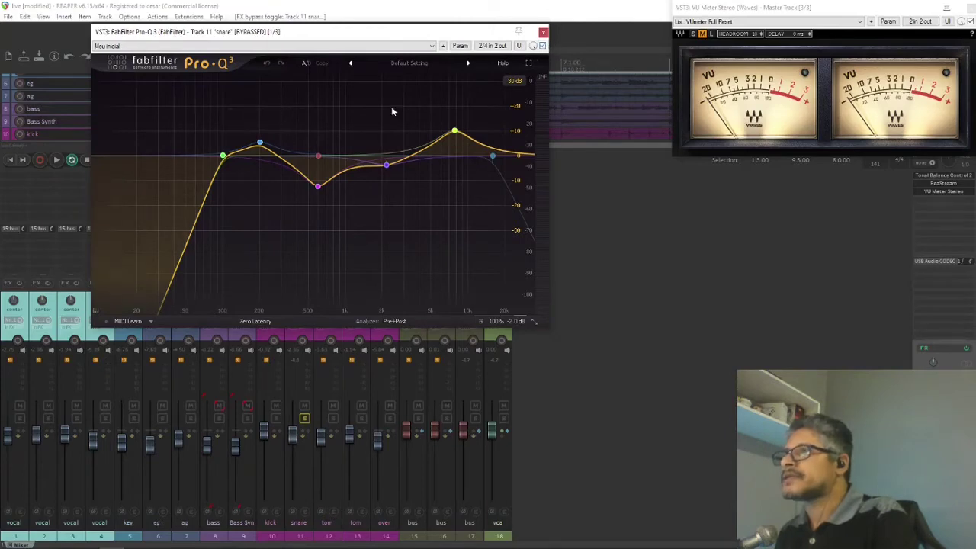
left_click_drag(158, 112, 502, 229)
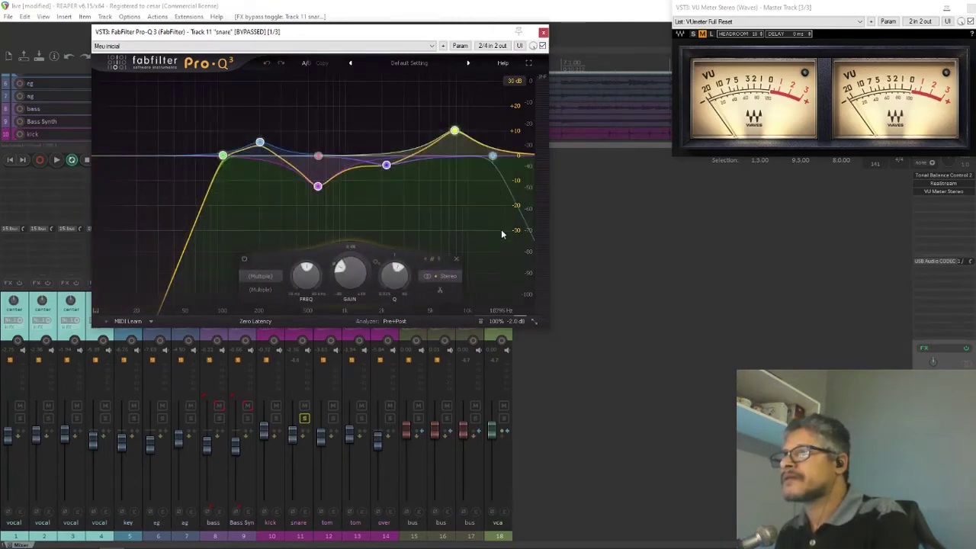
left_click(244, 261)
left_click(268, 225)
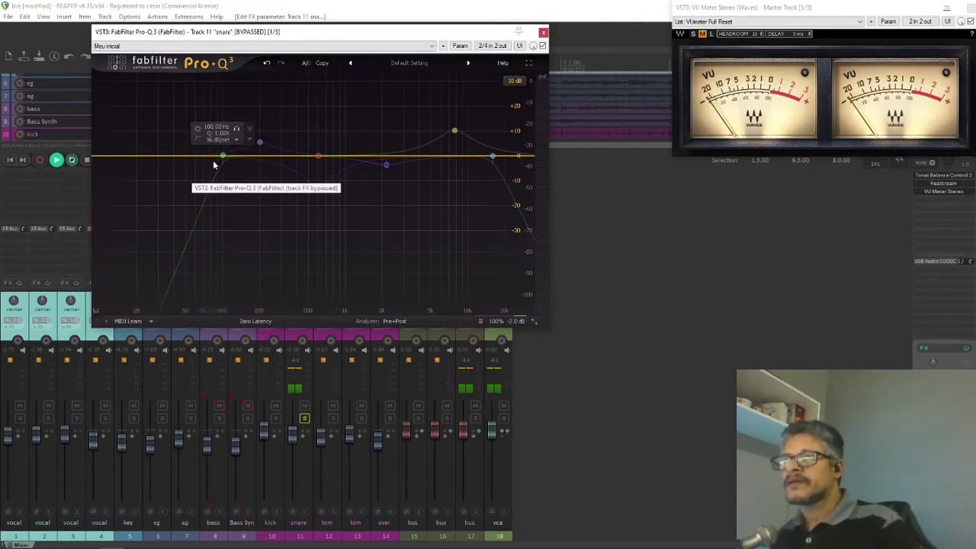
Step: Enable the snare EQ's 100 Hz low cut and turn on the snare's effects chain with its other two plug-ins bypassed
left_click(117, 260)
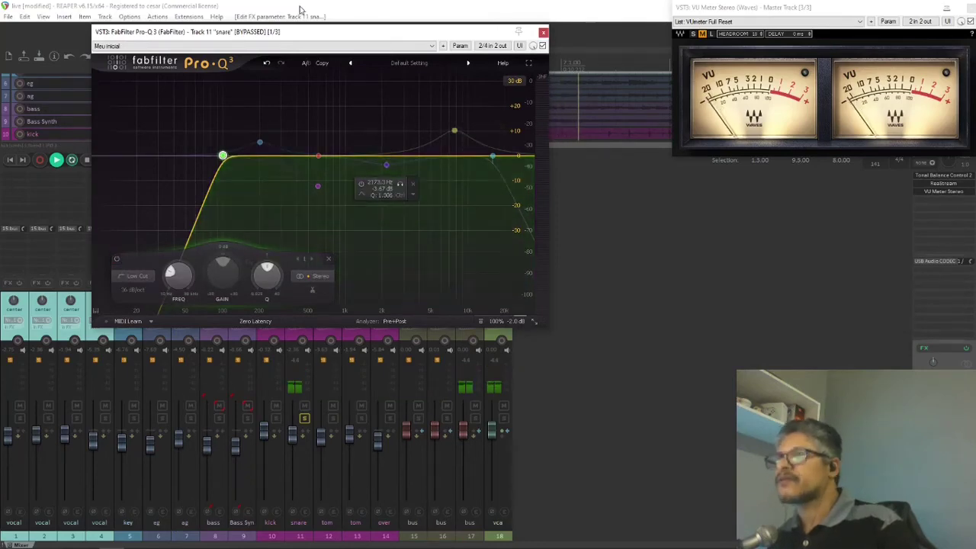
left_click_drag(319, 36, 642, 96)
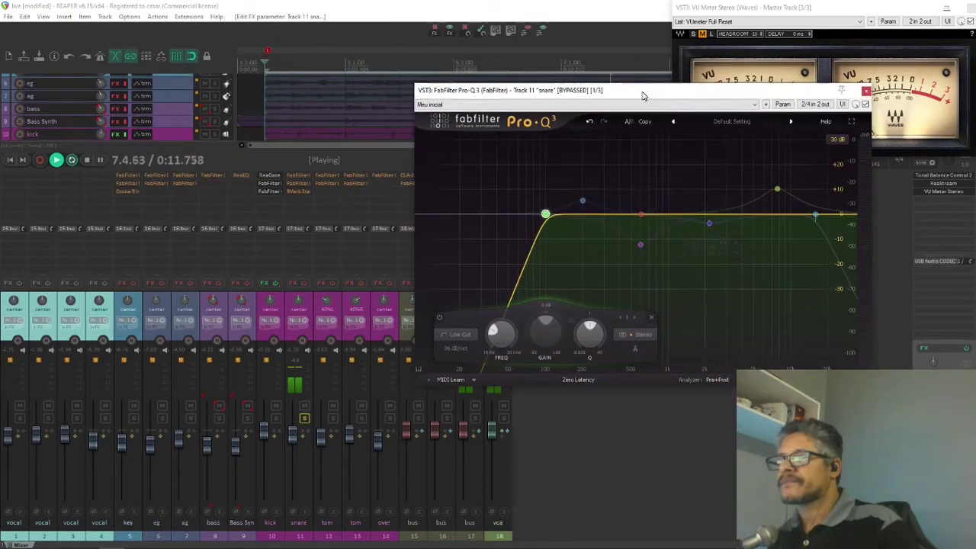
left_click(304, 284)
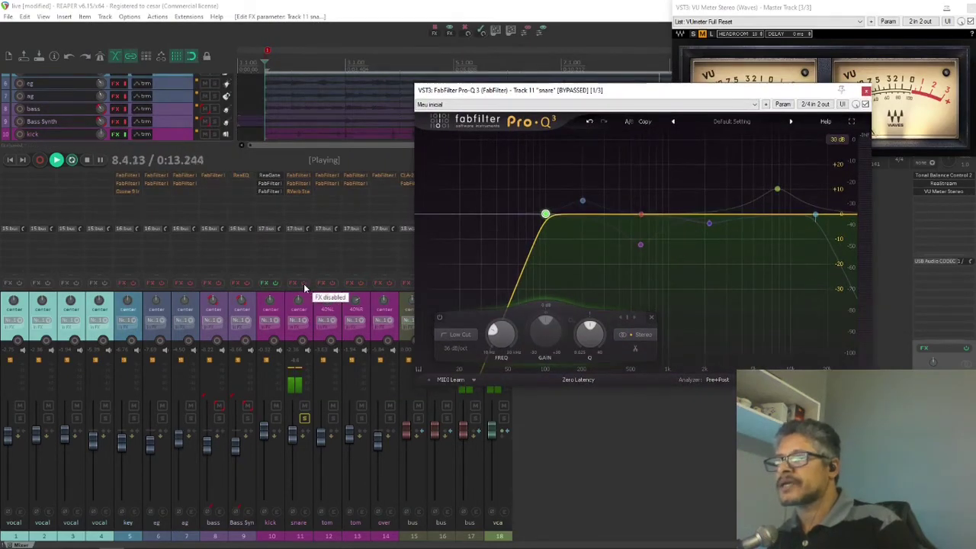
left_click(297, 192, "shift")
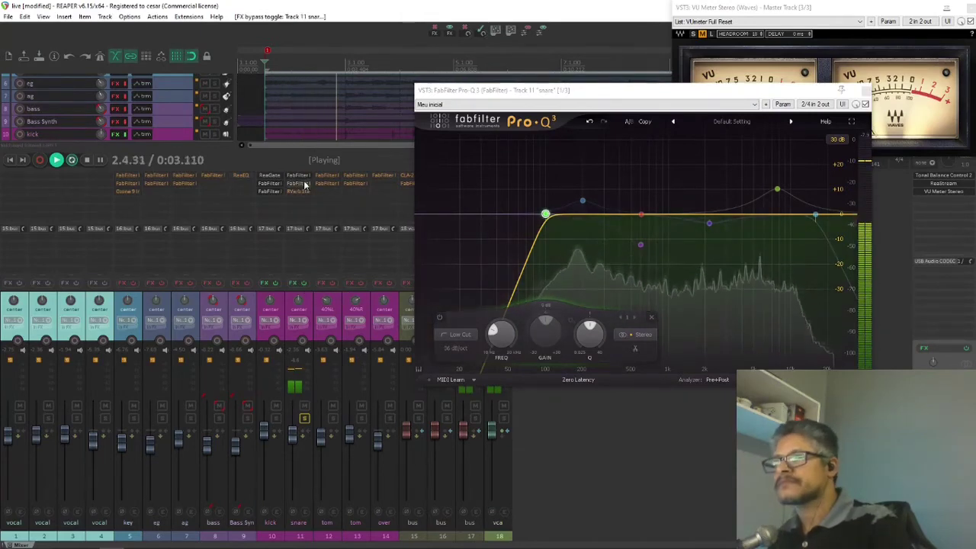
left_click_drag(484, 94, 194, 73)
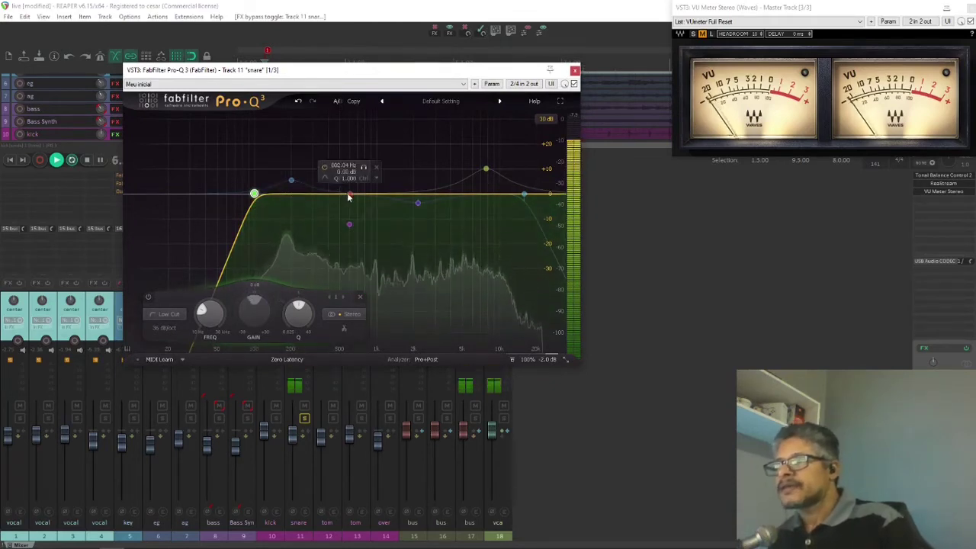
Step: Enable the snare EQ's low-mid bell cut and adjust it to about 614 Hz and -14 dB
left_click(349, 224)
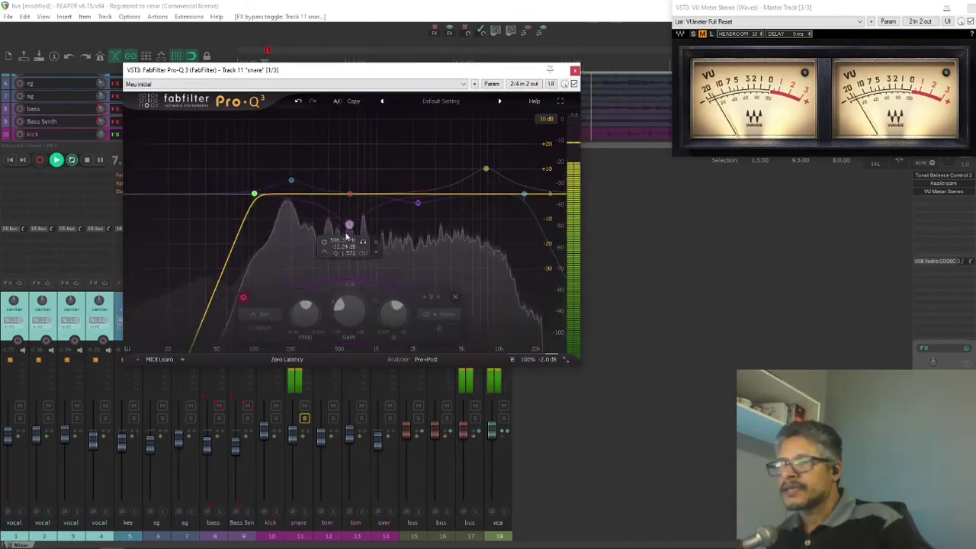
left_click(244, 298)
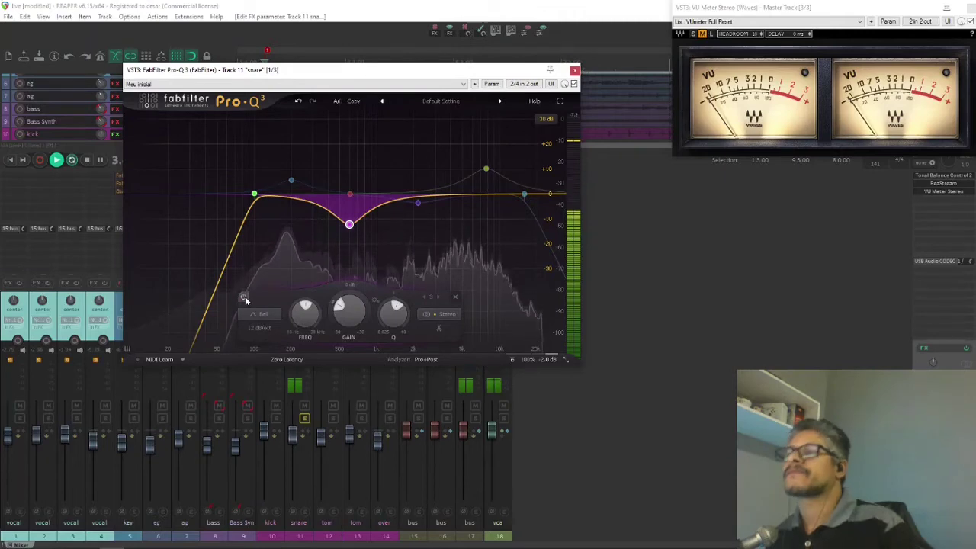
mouse_move(345, 218)
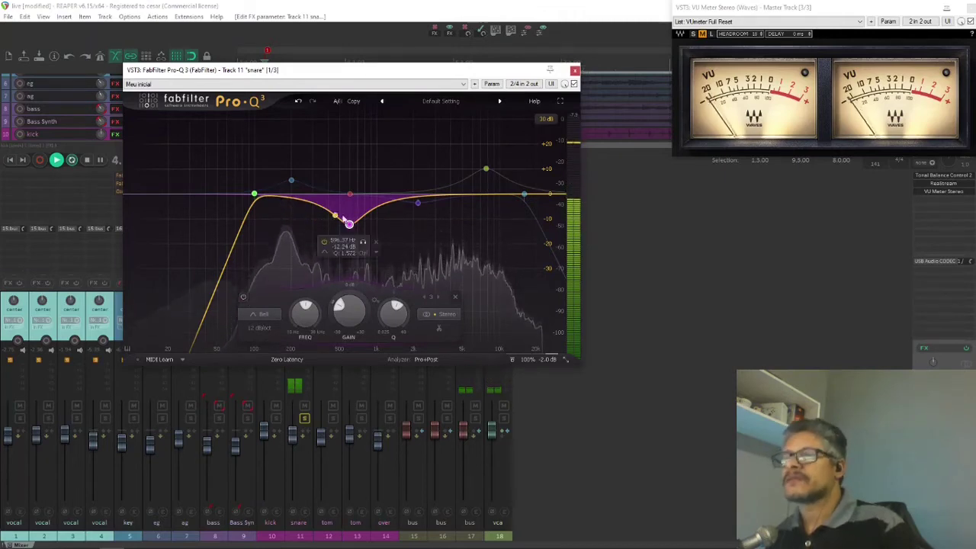
mouse_move(349, 223)
left_mouse_down()
mouse_move(346, 162)
mouse_move(351, 229)
left_mouse_up()
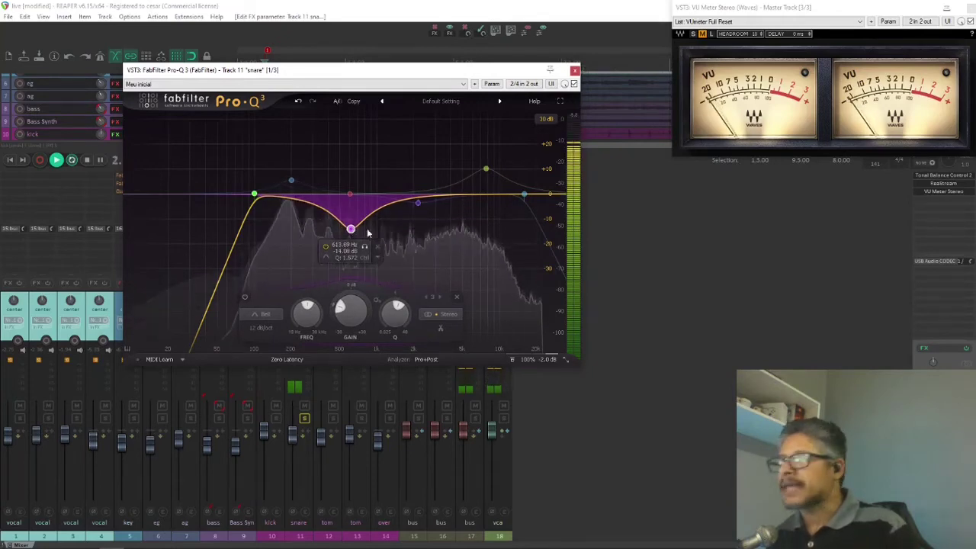
Step: Enable the snare EQ's remaining shaping bands: the 2.17 kHz cut, the 200 Hz and 7.77 kHz boosts, and the high cut
left_click(418, 204)
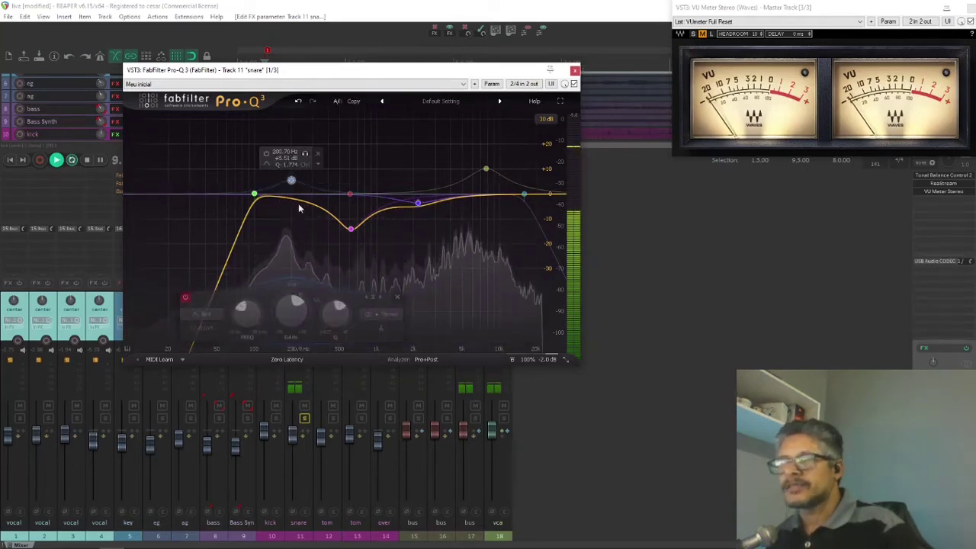
left_click(185, 298)
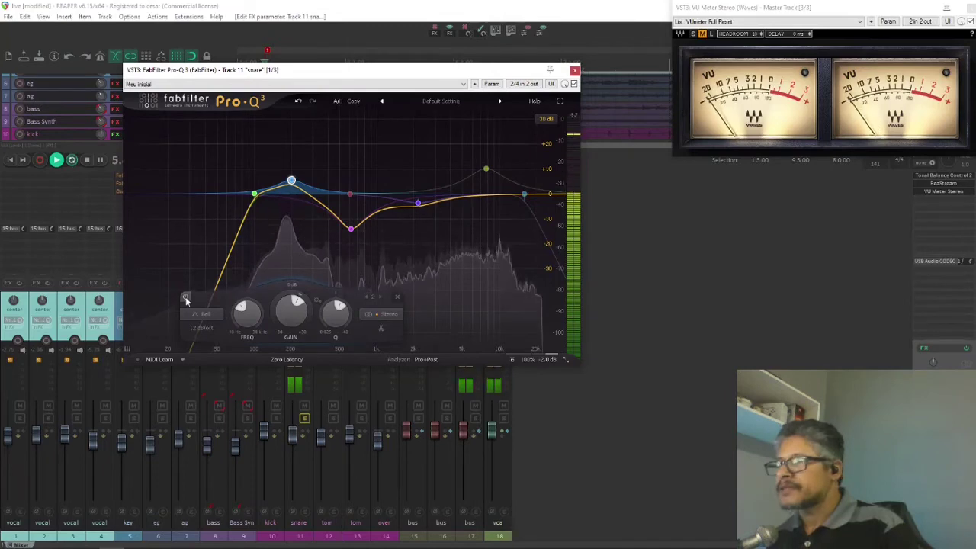
left_click(485, 172)
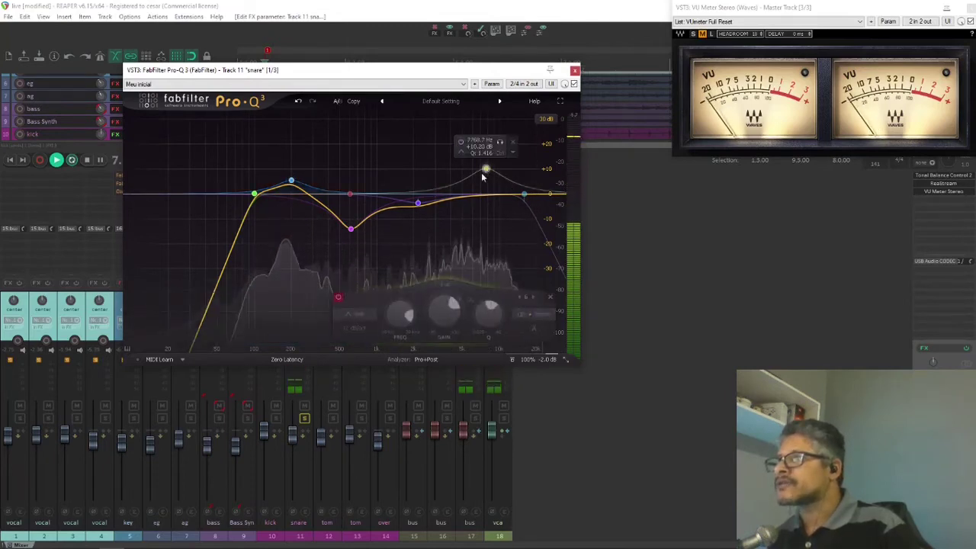
left_click(338, 299)
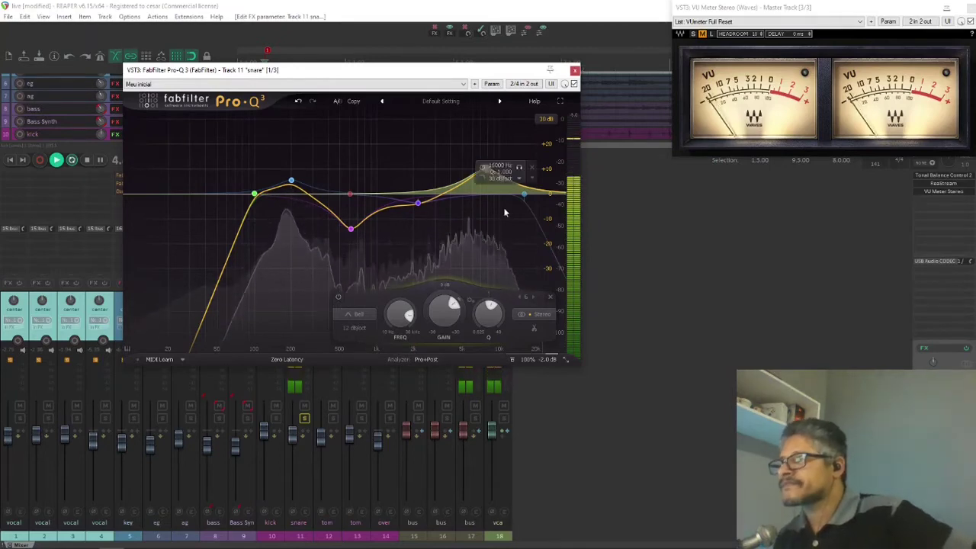
left_click(524, 194)
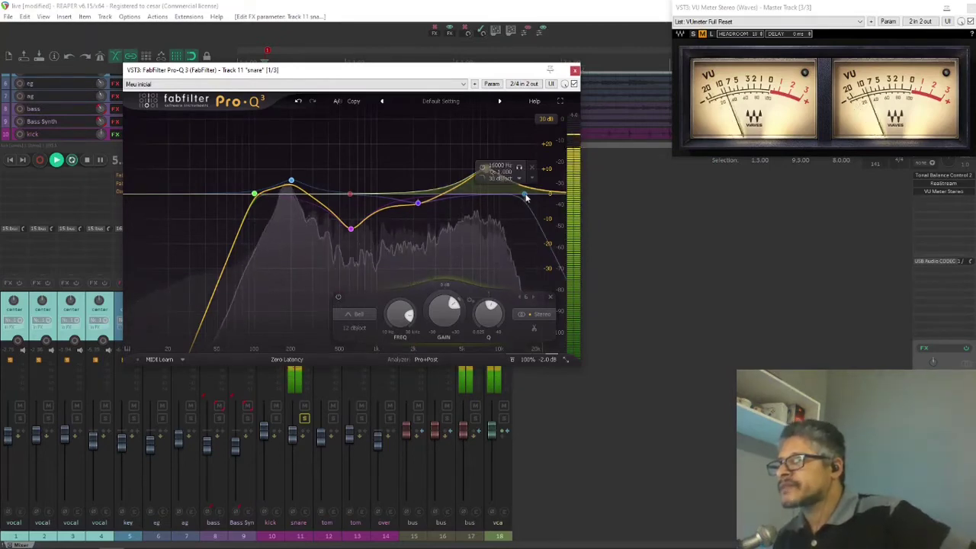
left_click(338, 298)
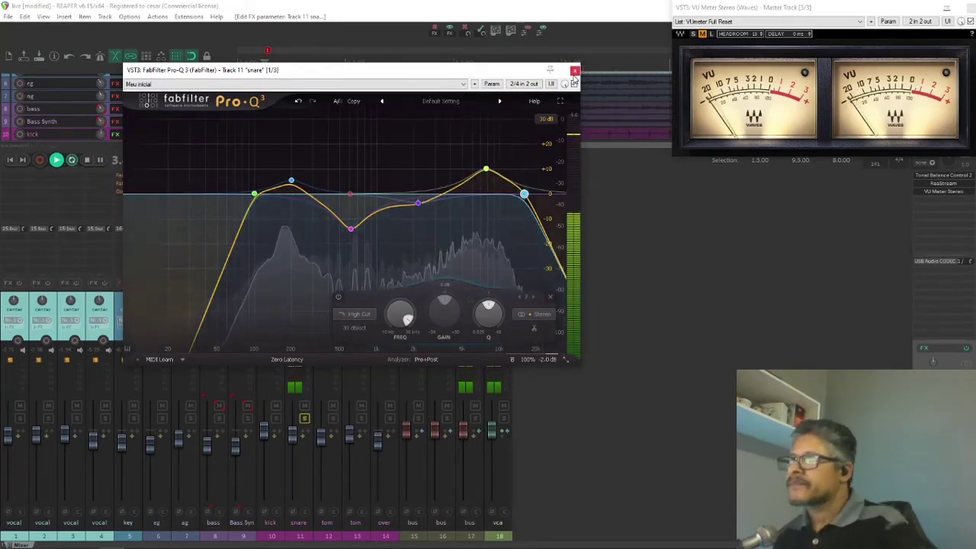
Step: Replay the snare, compare its 200 Hz and 7.77 kHz EQ boosts off and on, and close the equalizer
key("space")
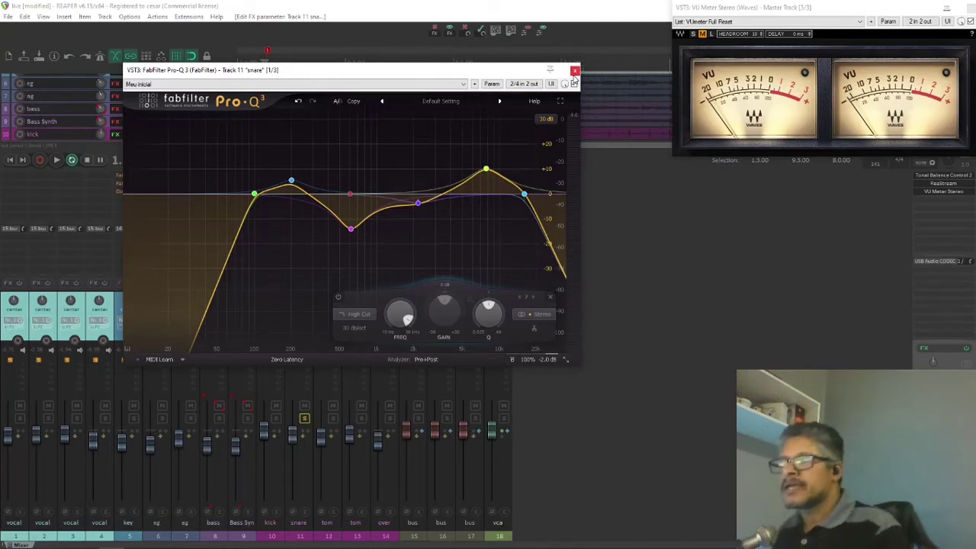
key("space")
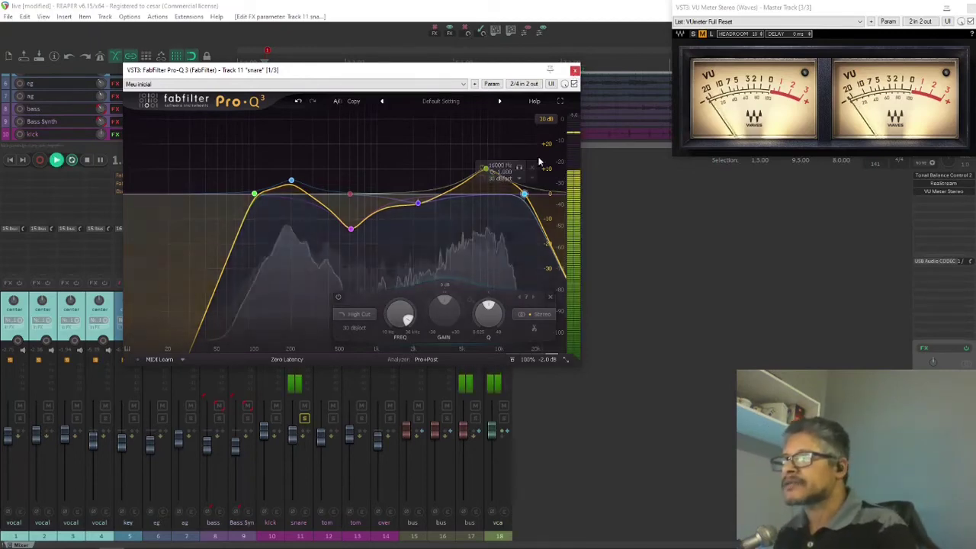
left_click(486, 168)
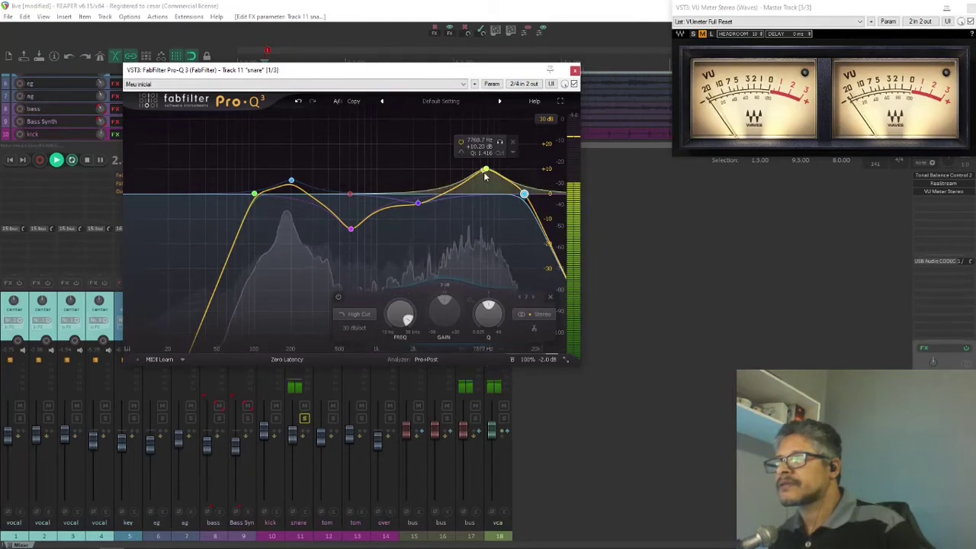
left_click(338, 298)
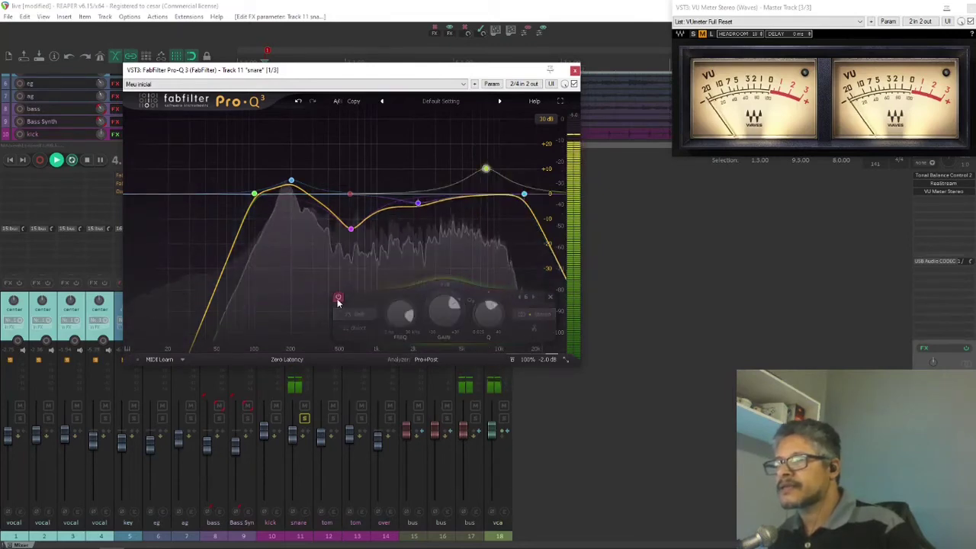
left_click(292, 182)
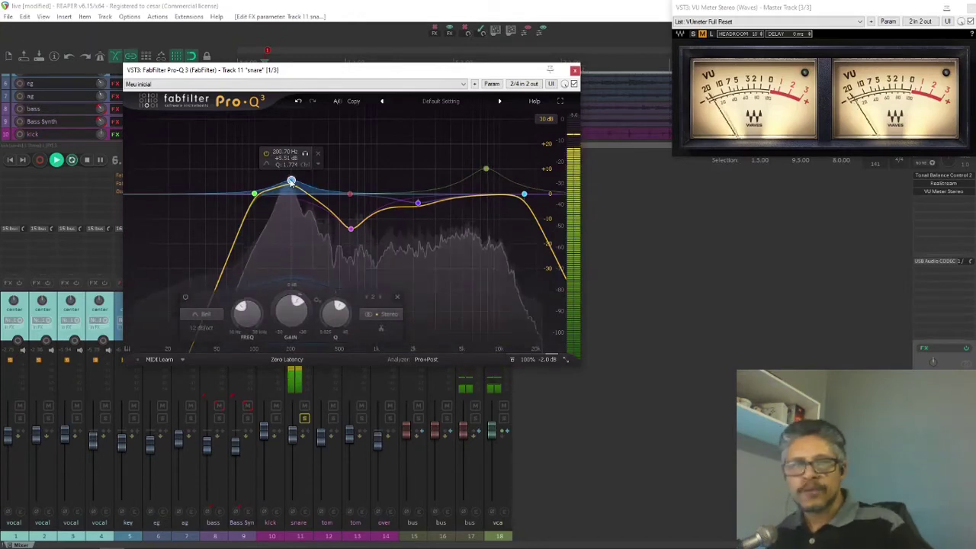
left_click(186, 297)
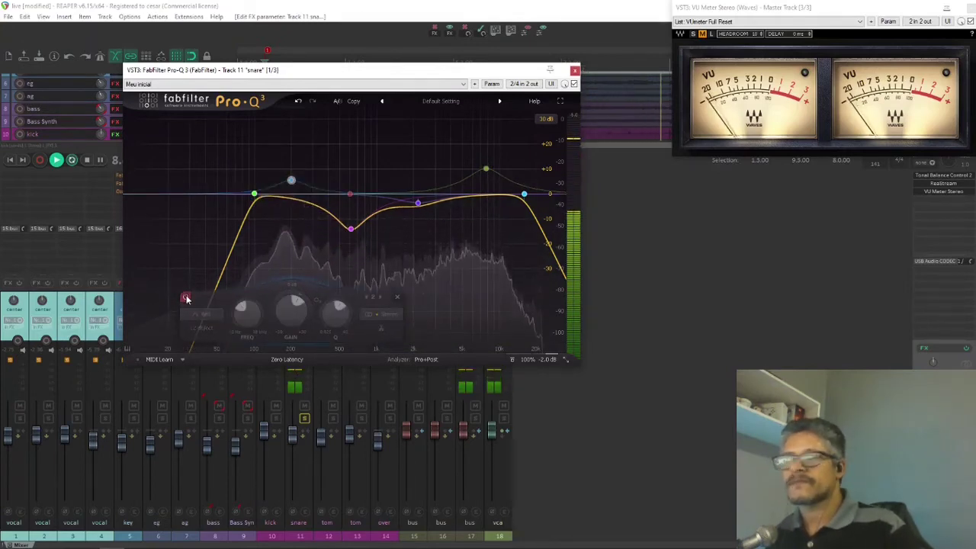
left_click(186, 297)
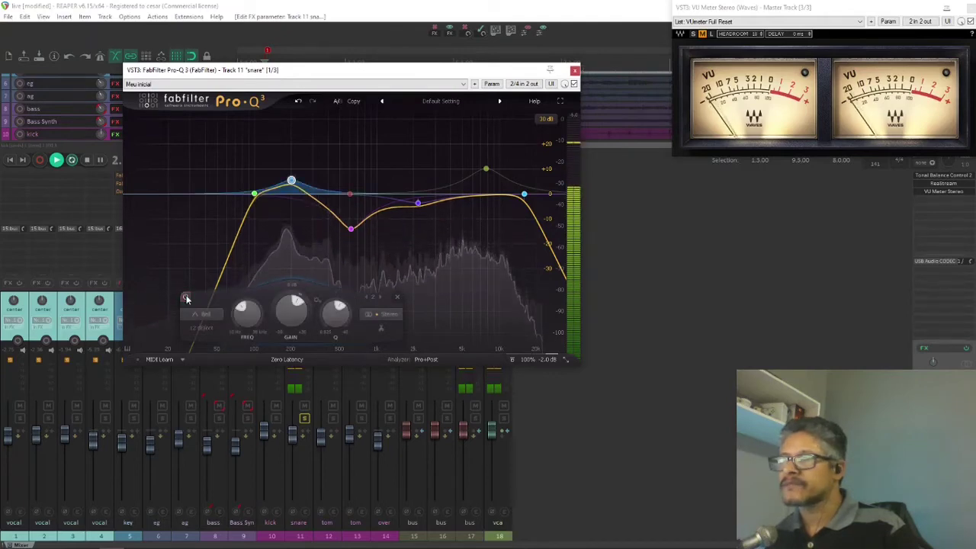
left_click(487, 167)
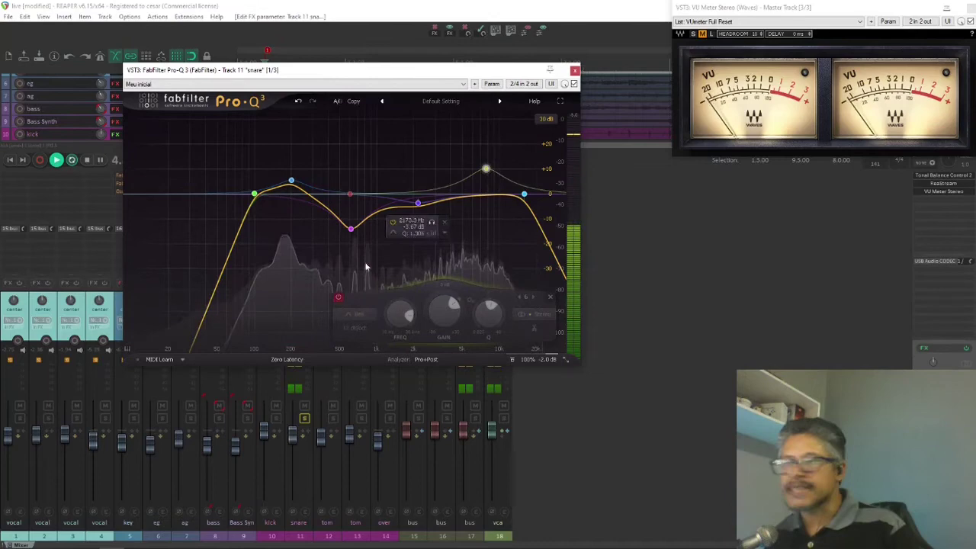
left_click(339, 298)
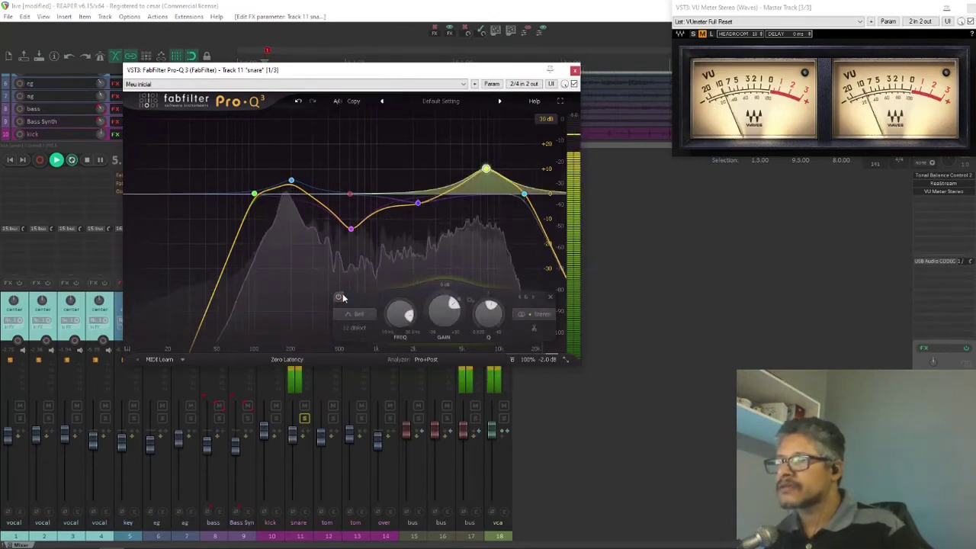
left_click(343, 293)
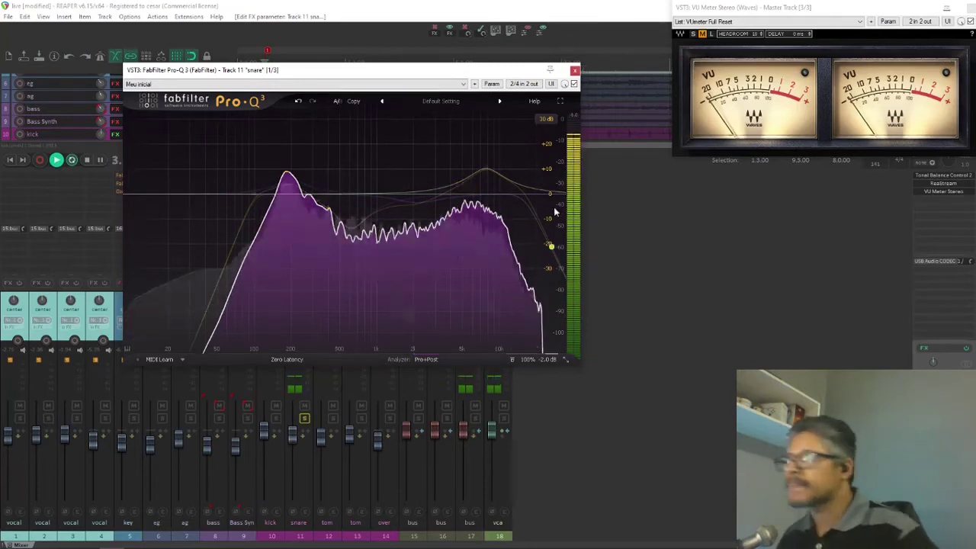
left_click(575, 72)
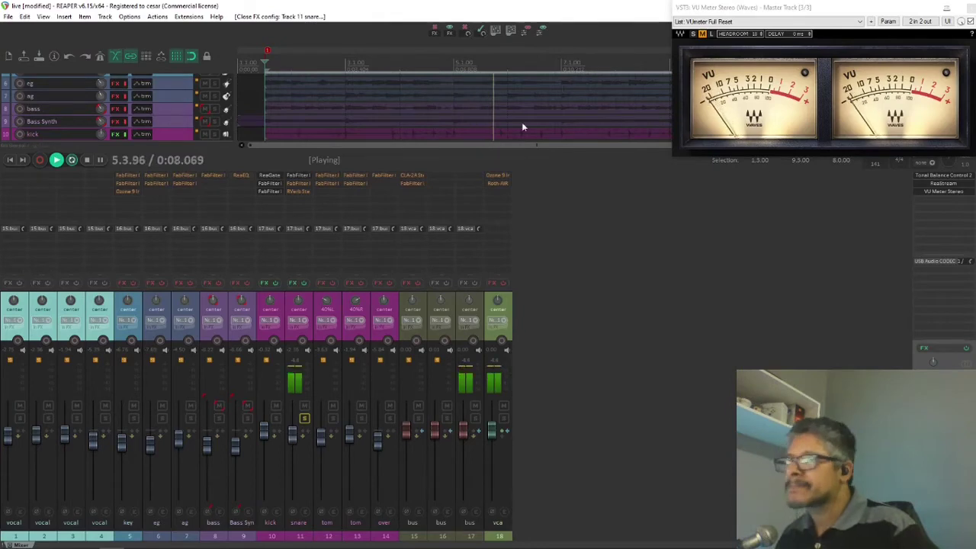
Step: Bring up Pro-C 2 on the snare, listen with it enabled, and return it to bypass with playback stopped
left_click(297, 184)
key("space")
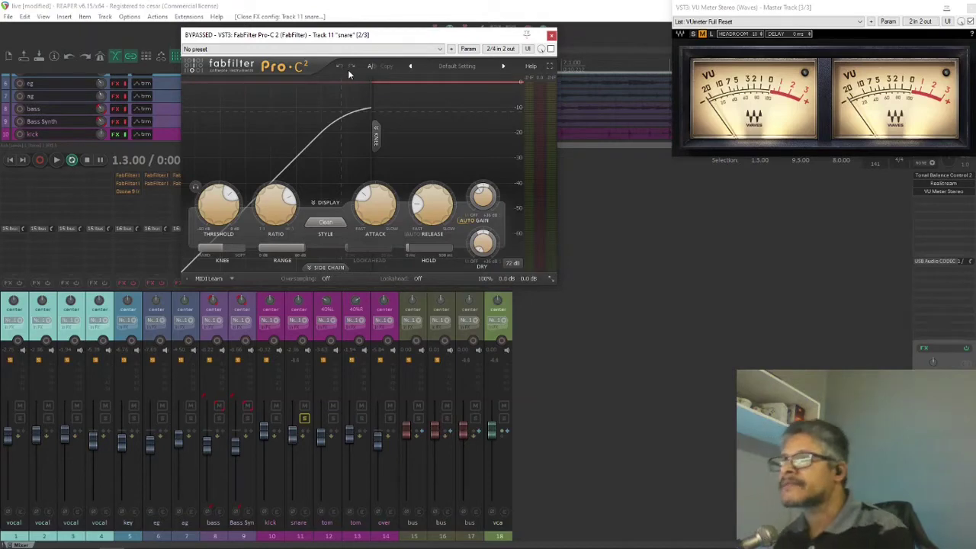
left_click(551, 49)
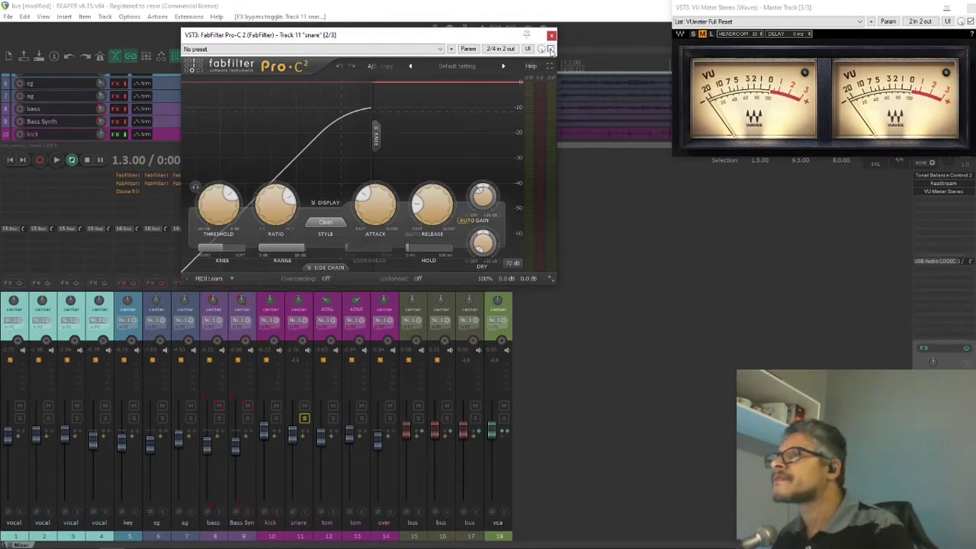
key("space")
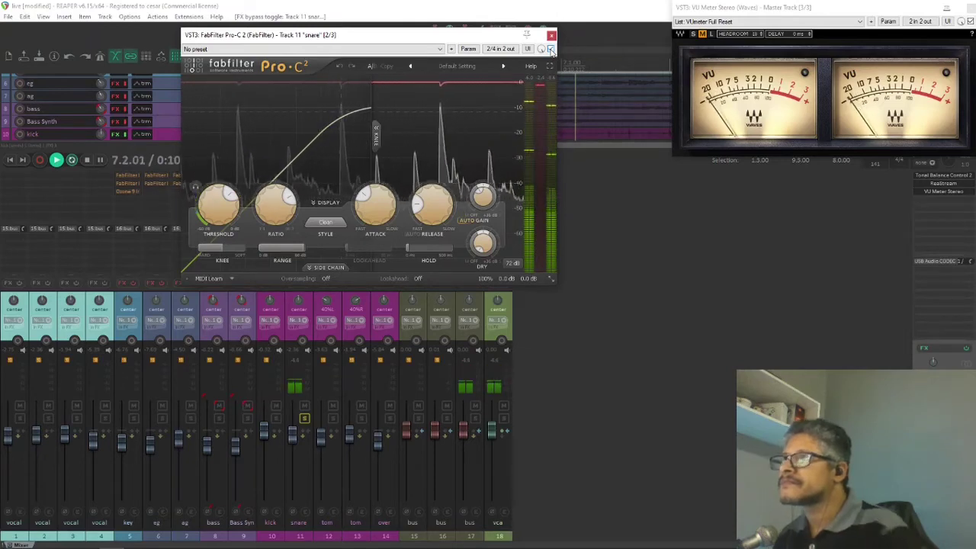
left_click(551, 49)
key("space")
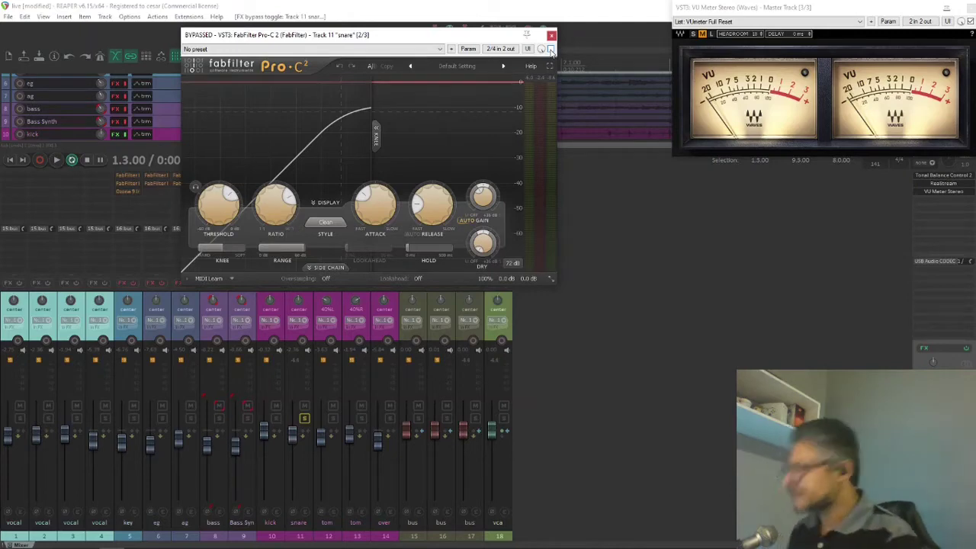
Step: Enable Pro-C 2 on the snare, play the loop with the kick soloed alongside it, and close the compressor
left_click(551, 49)
key("space")
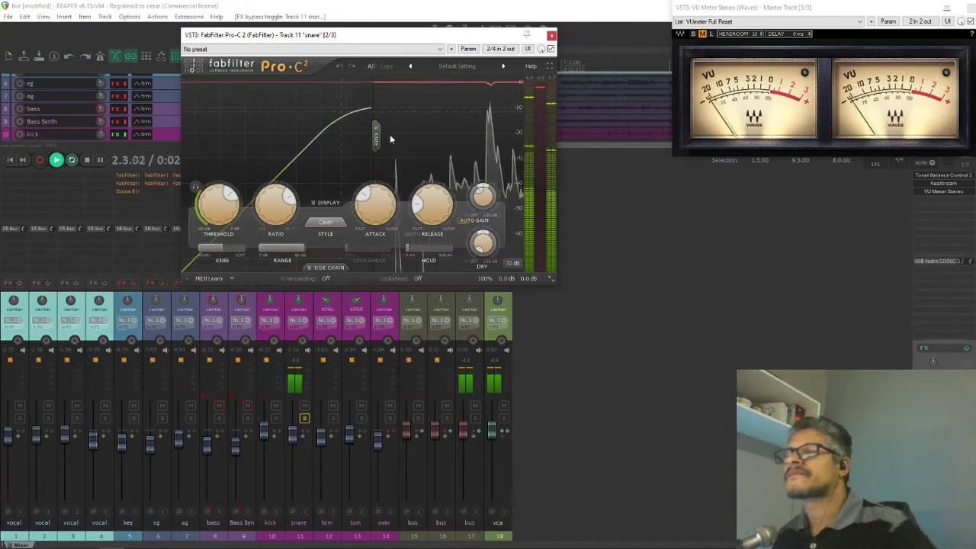
left_click(275, 419)
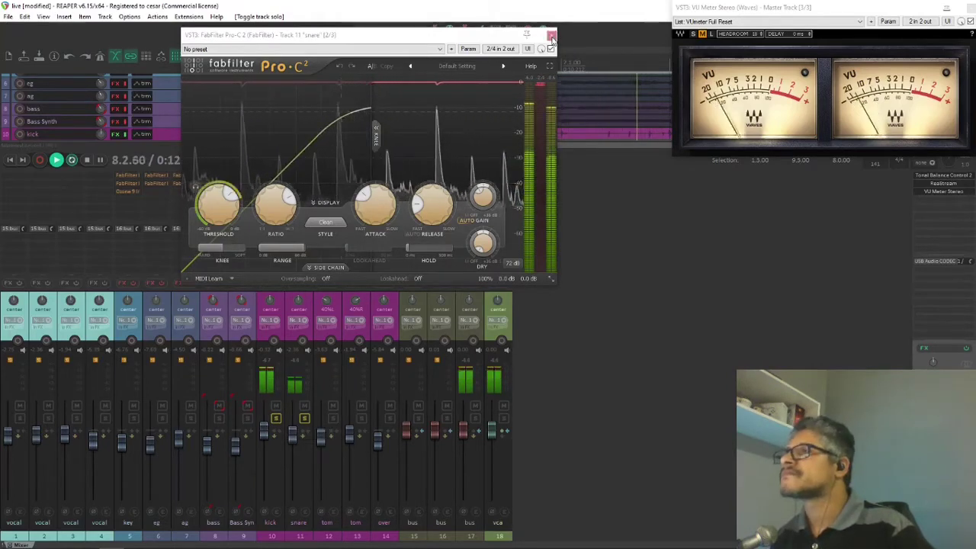
left_click(526, 34)
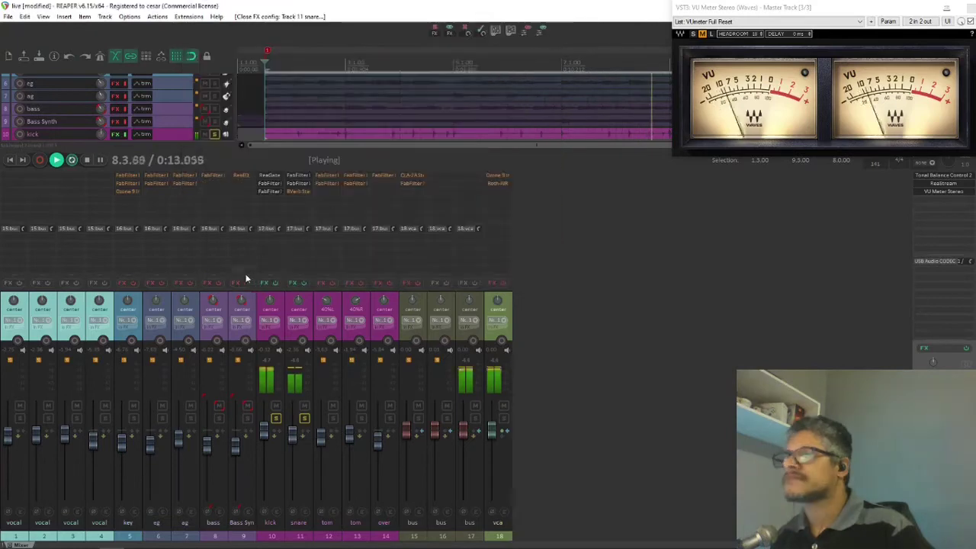
Step: Select the kick and snare tracks, compare their effects chains off and on together during playback, and stop playback
left_click(272, 534)
left_click(311, 538, "ctrl")
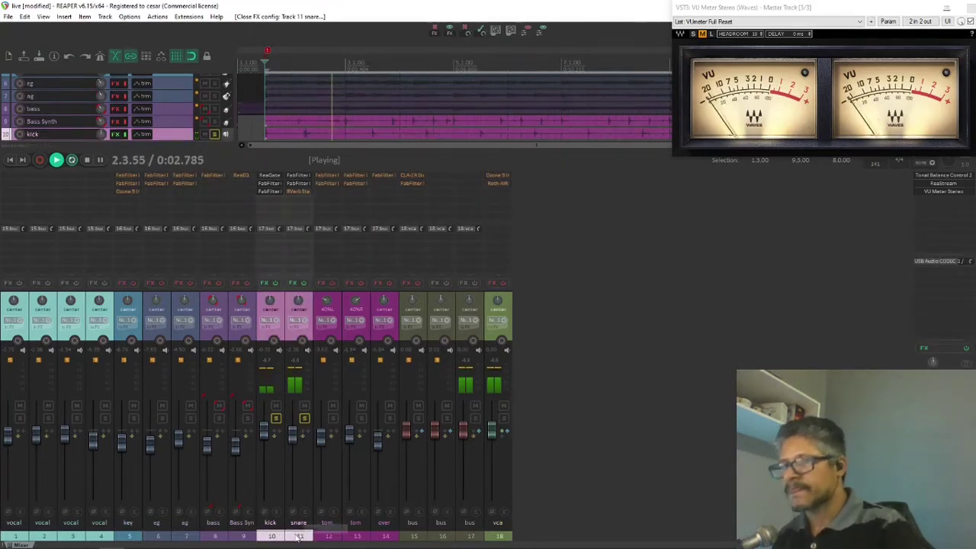
left_click(302, 283)
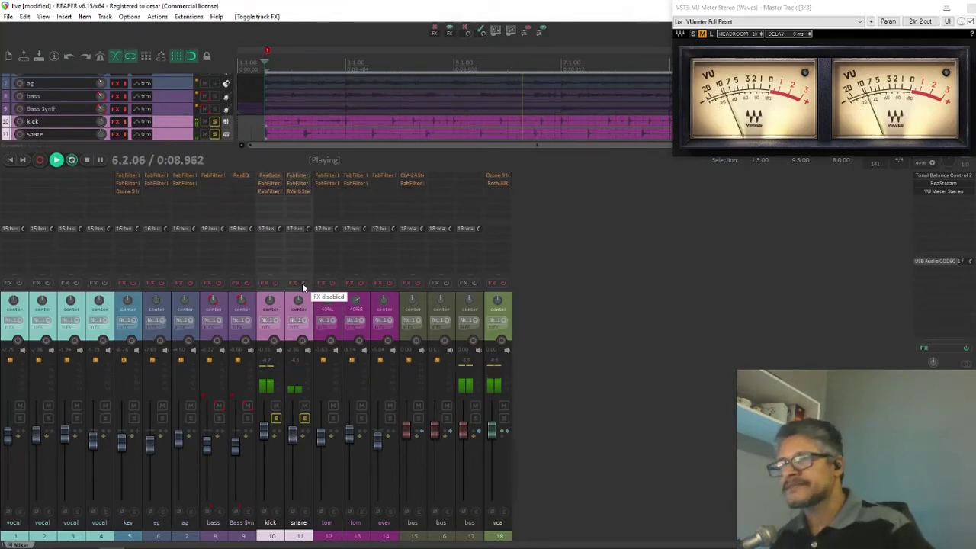
left_click(302, 283)
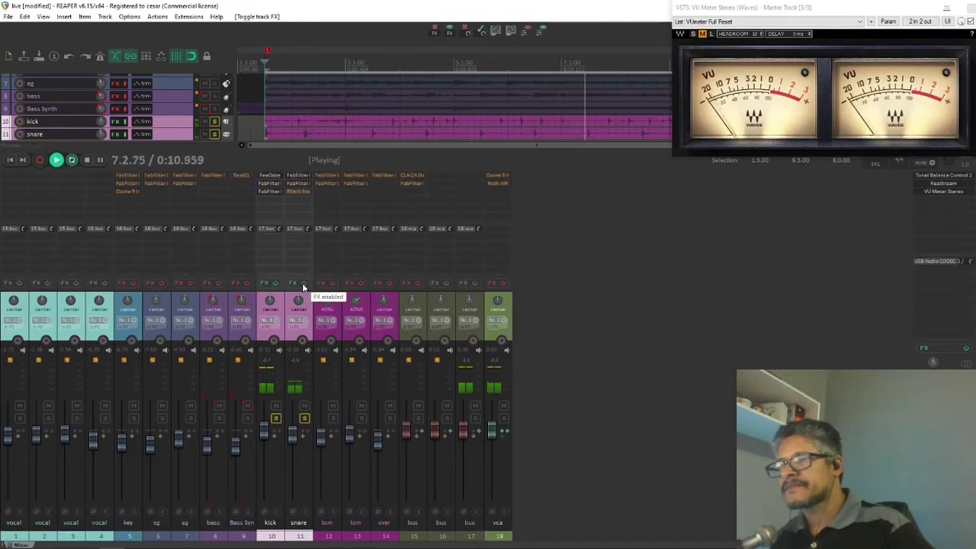
key("space")
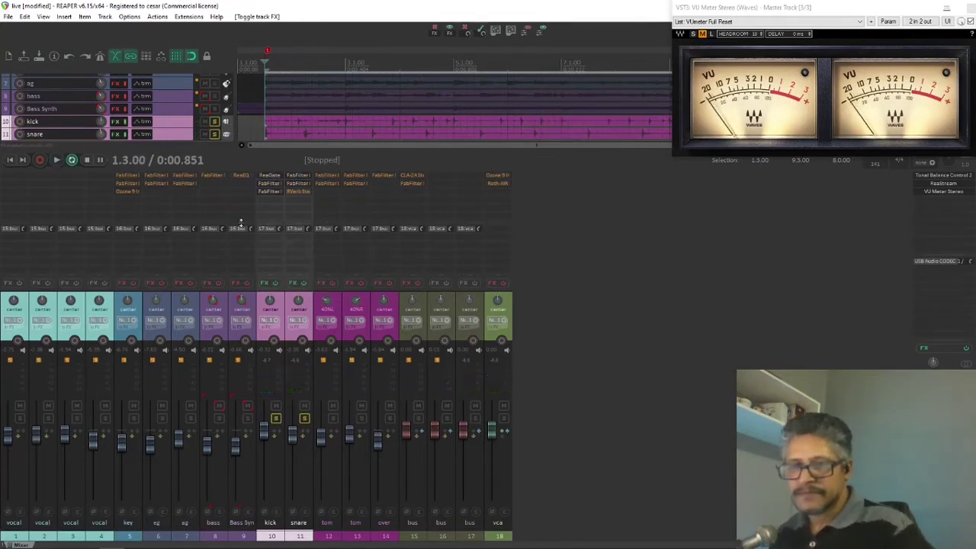
Step: Enable the RVerb room reverb on the snare, compare it off and on during playback, and close it with playback stopped
left_click(299, 193)
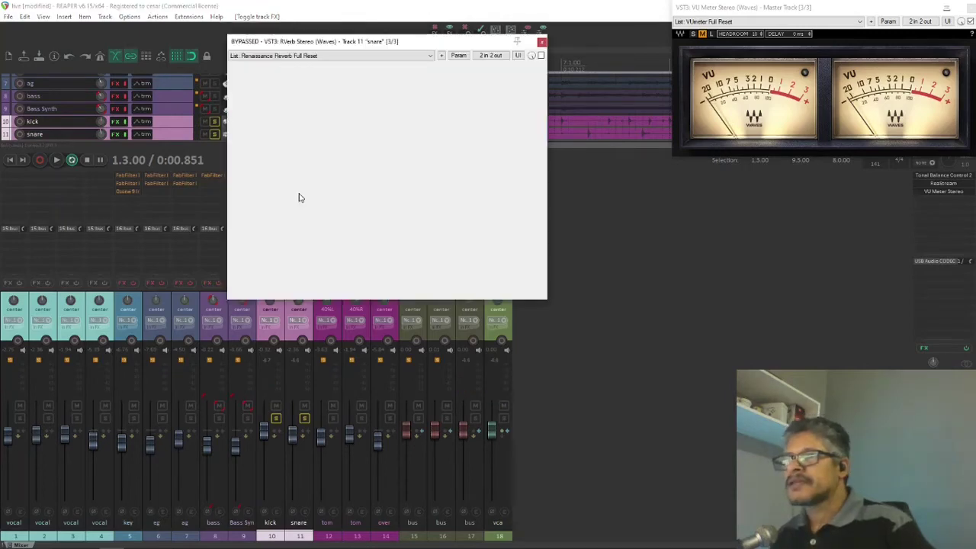
left_click(540, 55)
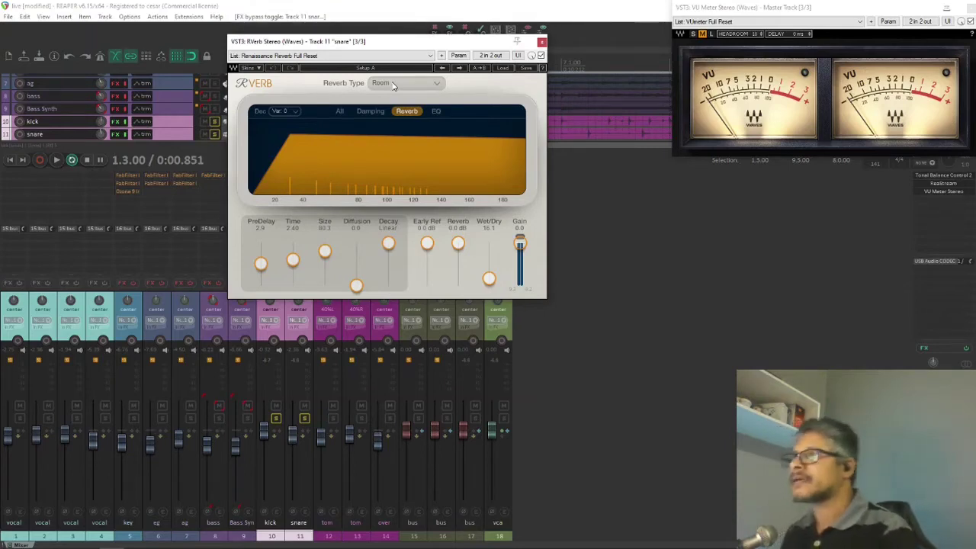
key("space")
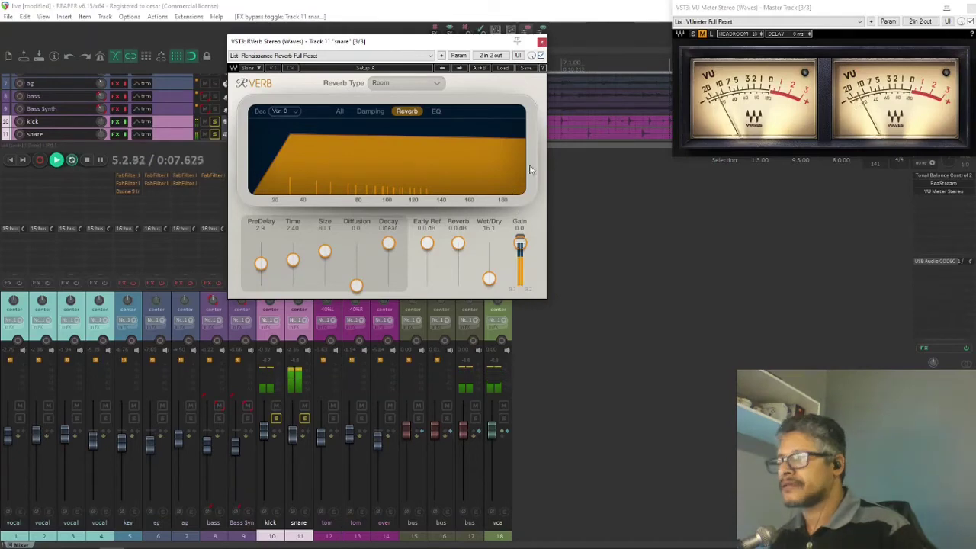
left_click(540, 55)
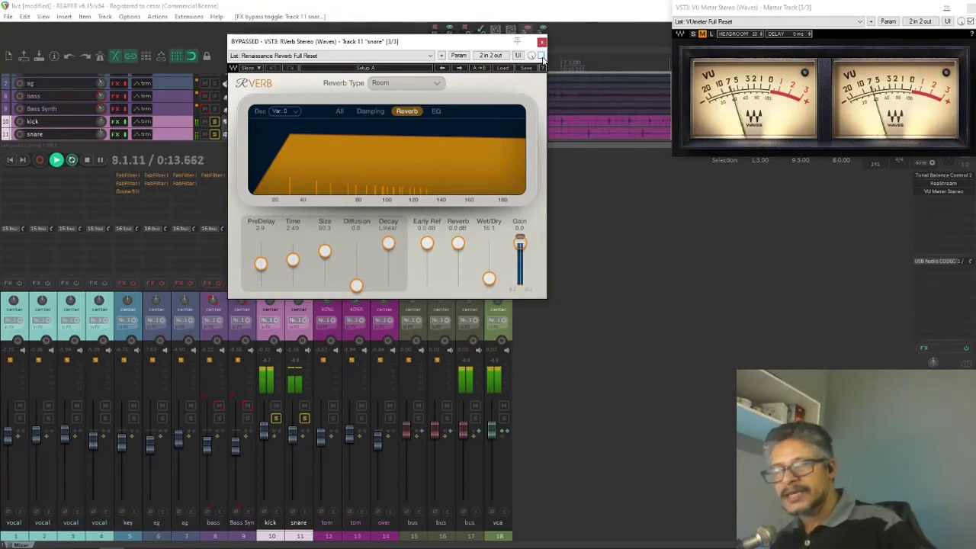
left_click(541, 56)
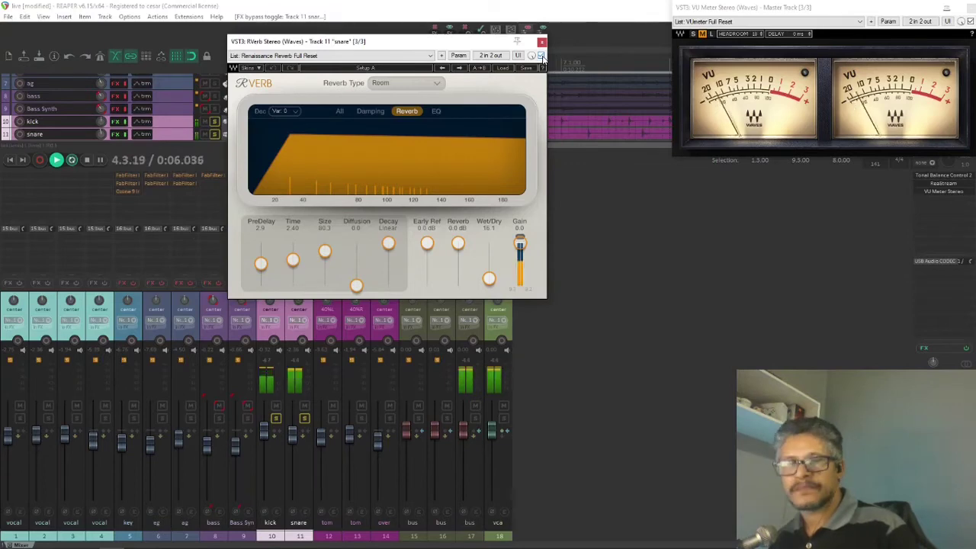
left_click(542, 43)
key("space")
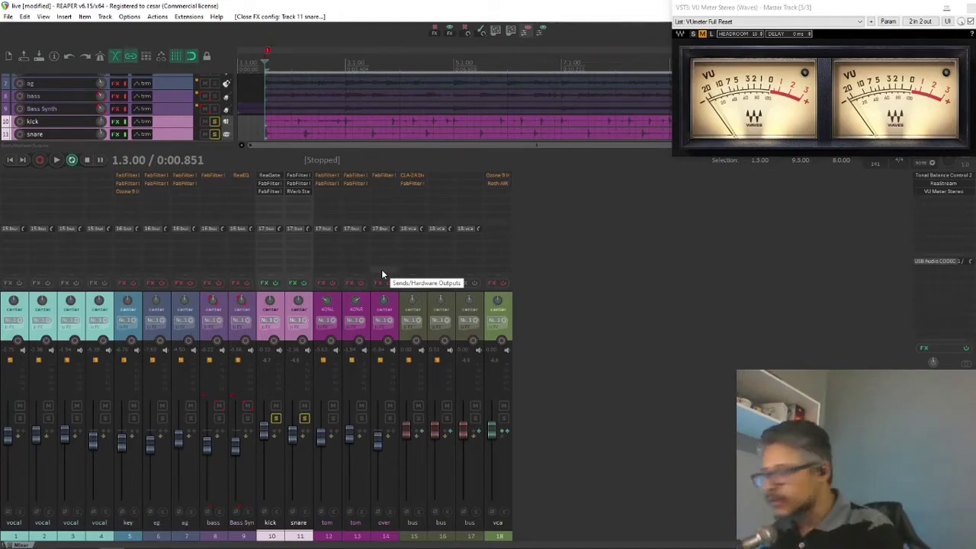
Step: Replay the kick and snare, raise the snare reverb's Wet/Dry to about 74.7, and bring it back down to about 15.2
key("space")
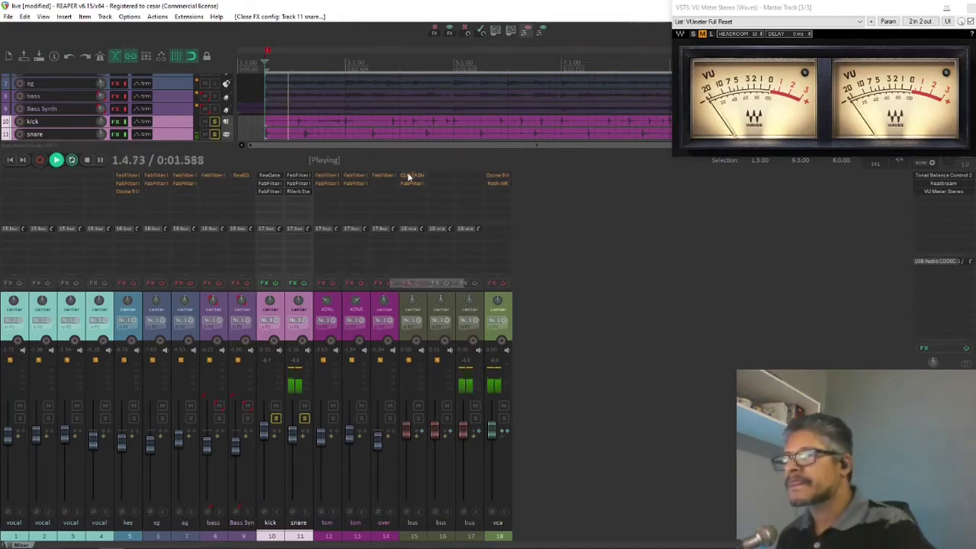
left_click(299, 194)
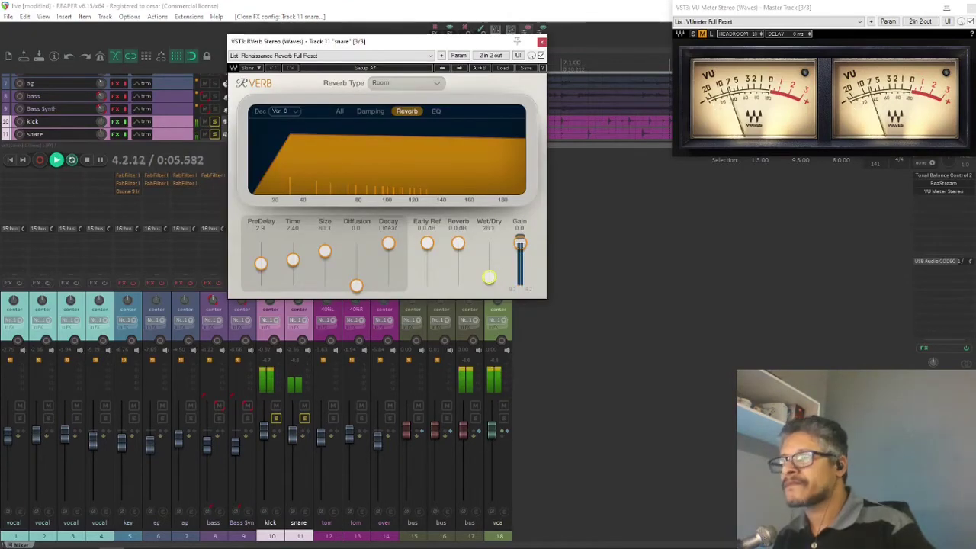
left_click_drag(489, 278, 489, 254)
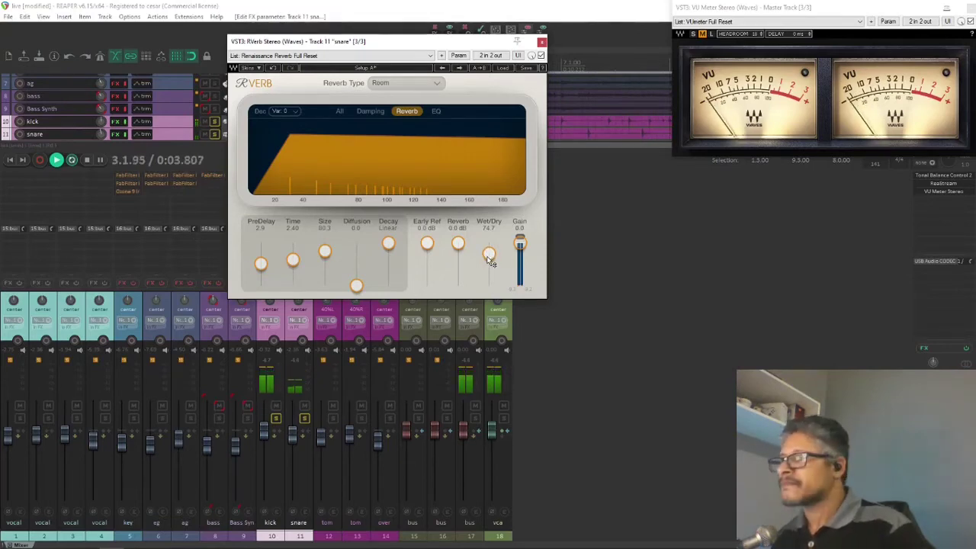
left_click_drag(490, 259, 490, 279)
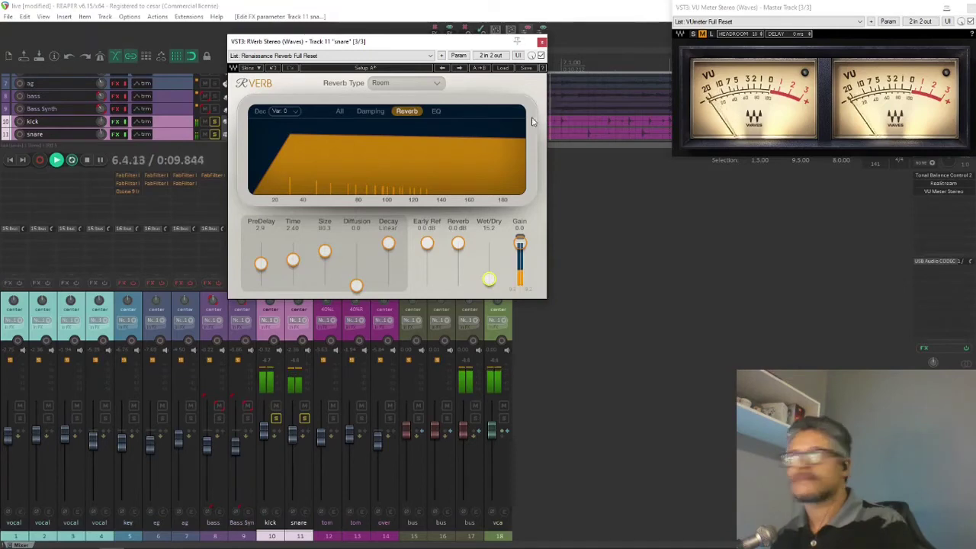
Step: Bypass the snare reverb and close it to listen without it, stop playback, and re-enable the reverb
left_click(541, 55)
left_click(541, 41)
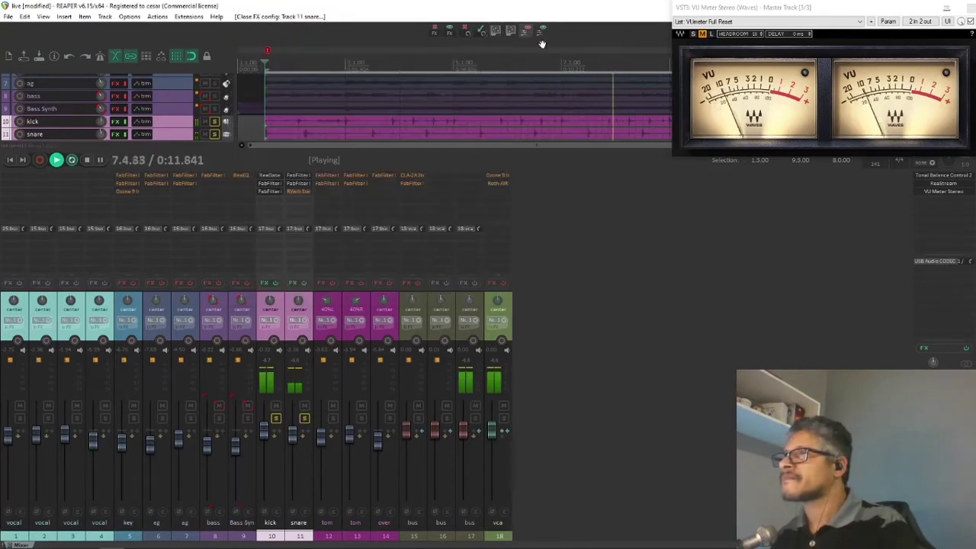
key("space")
left_click(299, 194, "shift")
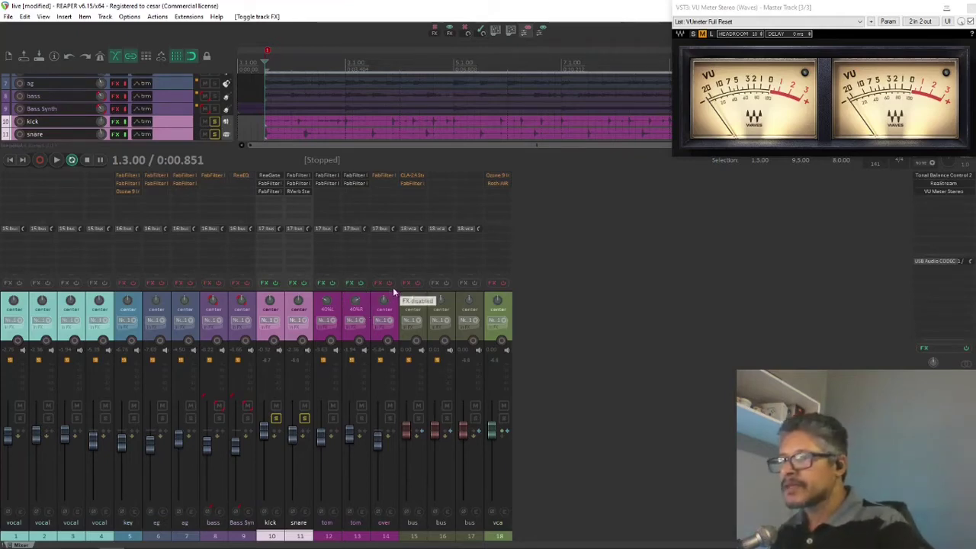
Step: Solo both toms and the overhead alongside the kick and snare, play the full drum kit, and stop playback
left_click(333, 418)
left_click(362, 418)
left_click(390, 418)
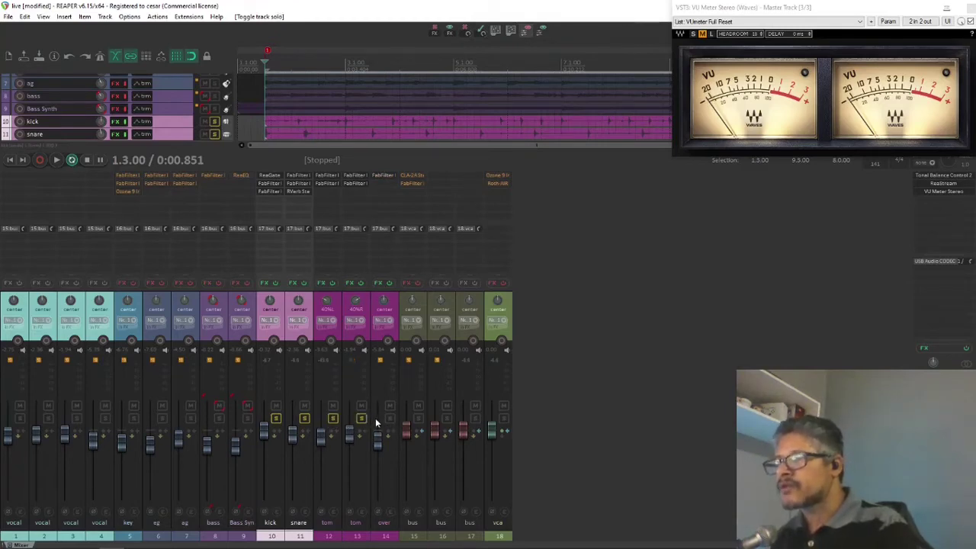
key("space")
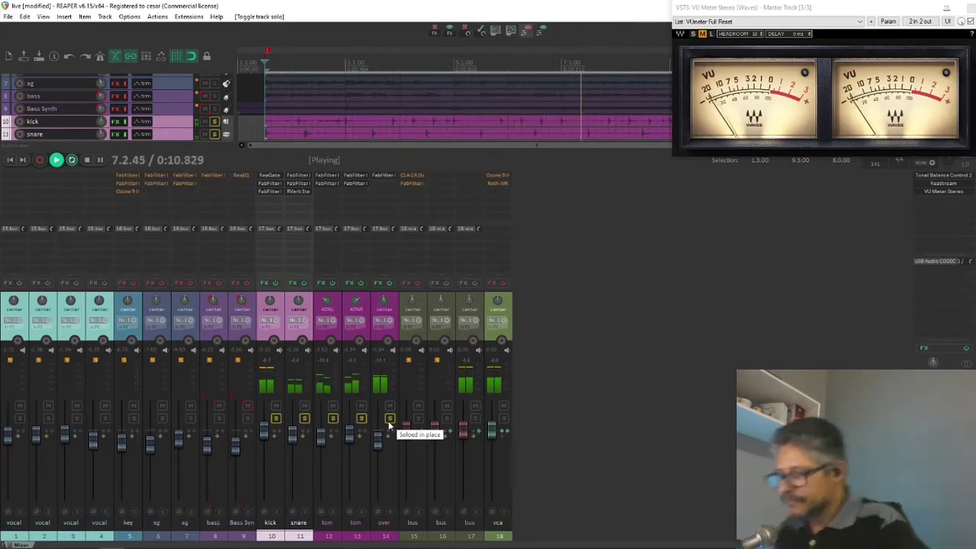
key("space")
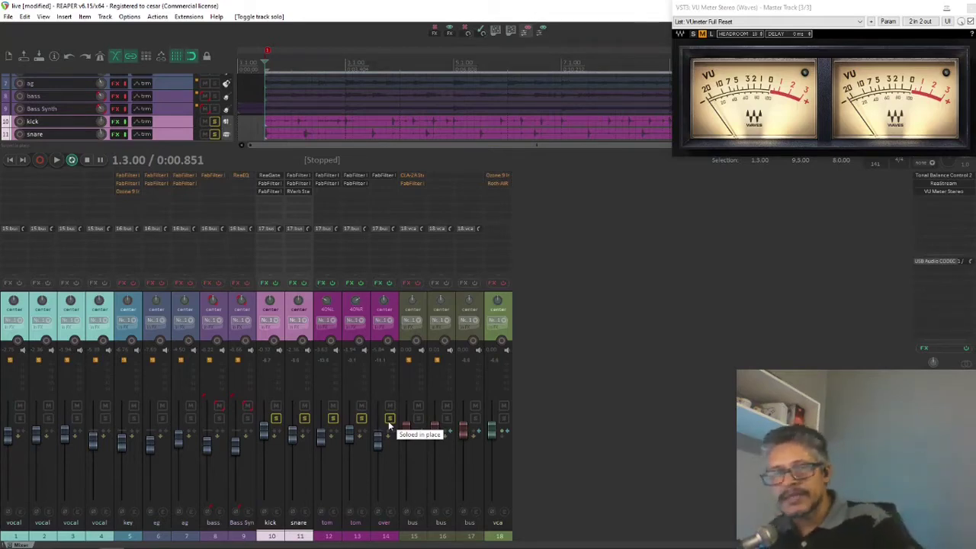
Step: Examine the overhead track's Pro-Q 3 curve, including its low cut band, and close the equalizer
left_click(388, 177)
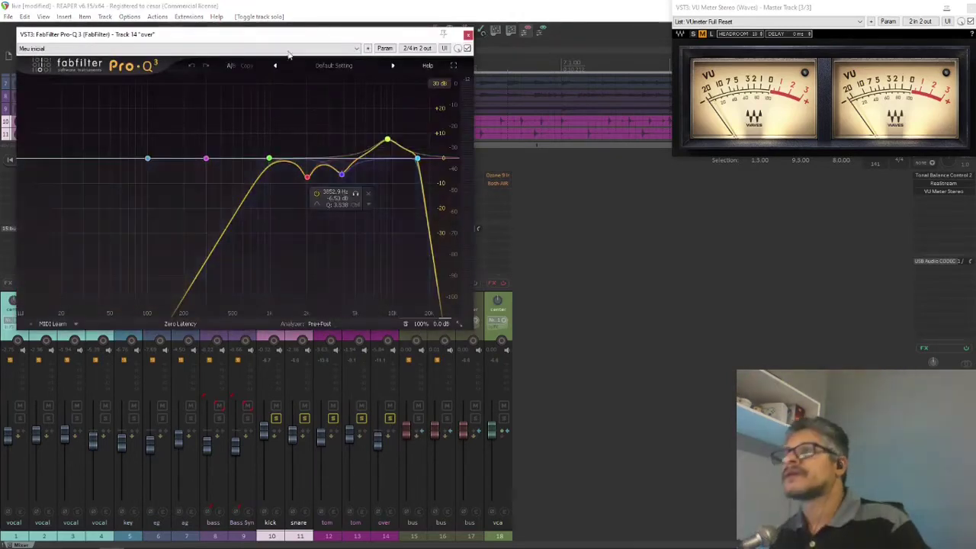
left_click_drag(284, 39, 404, 90)
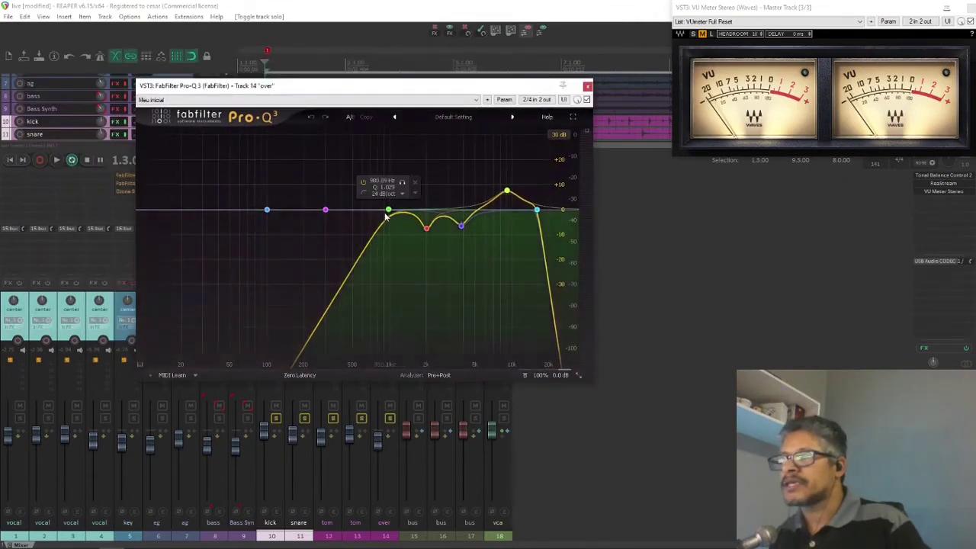
left_click(388, 210)
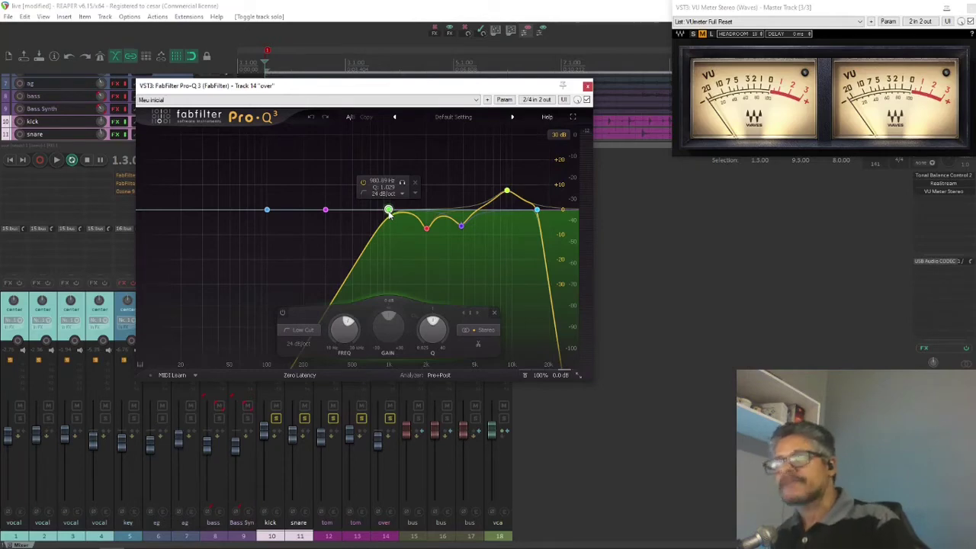
left_click(587, 85)
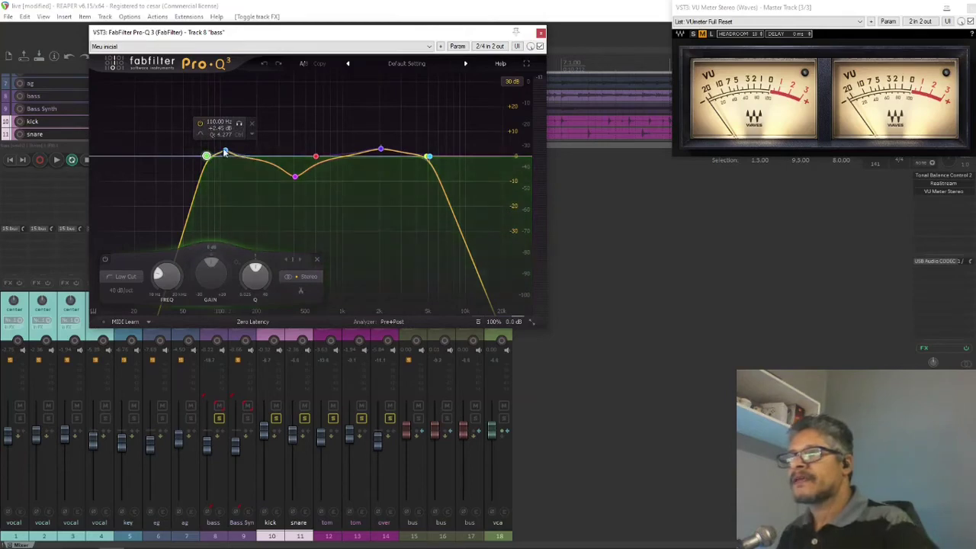
Step: Examine the bass EQ's 110 Hz boost, 407 Hz cut and 2 kHz boost bands
left_click(225, 151)
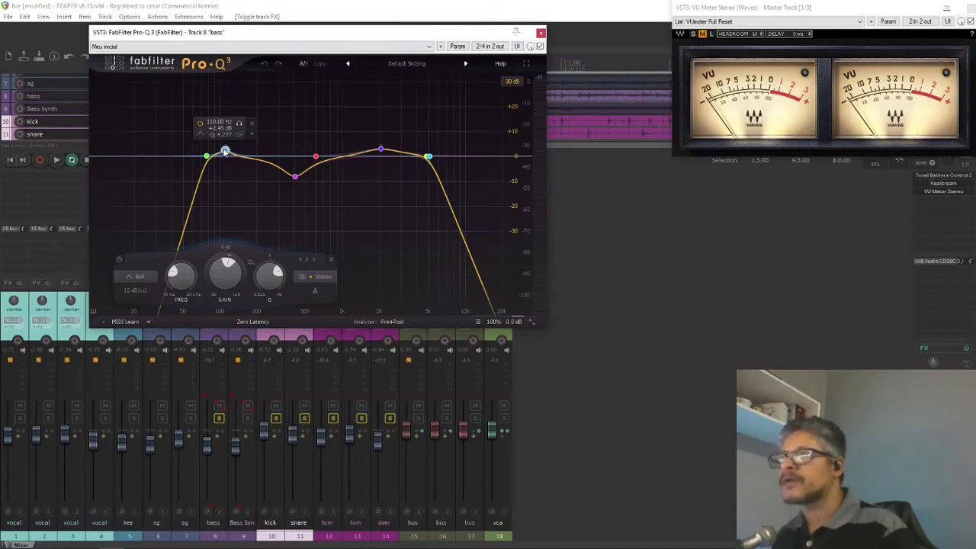
left_click(296, 178)
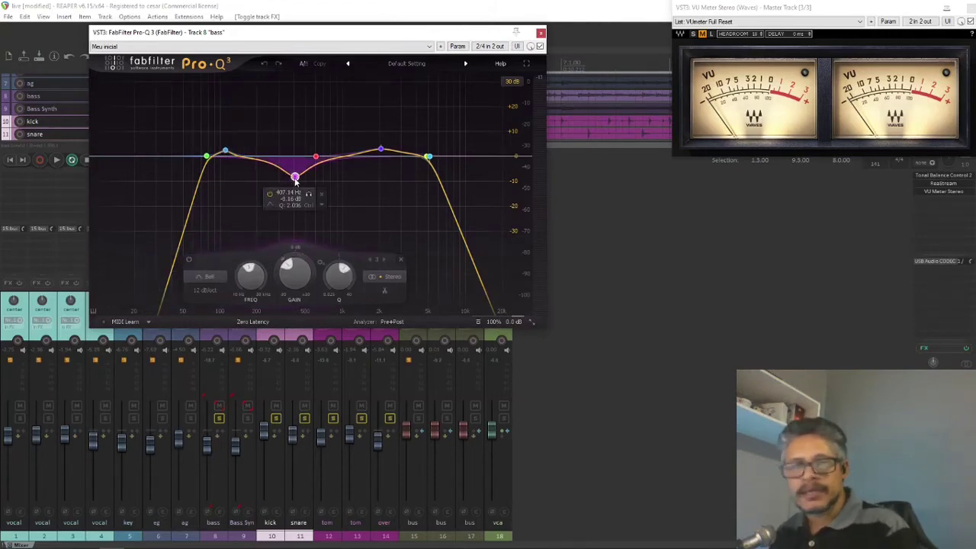
left_click(380, 150)
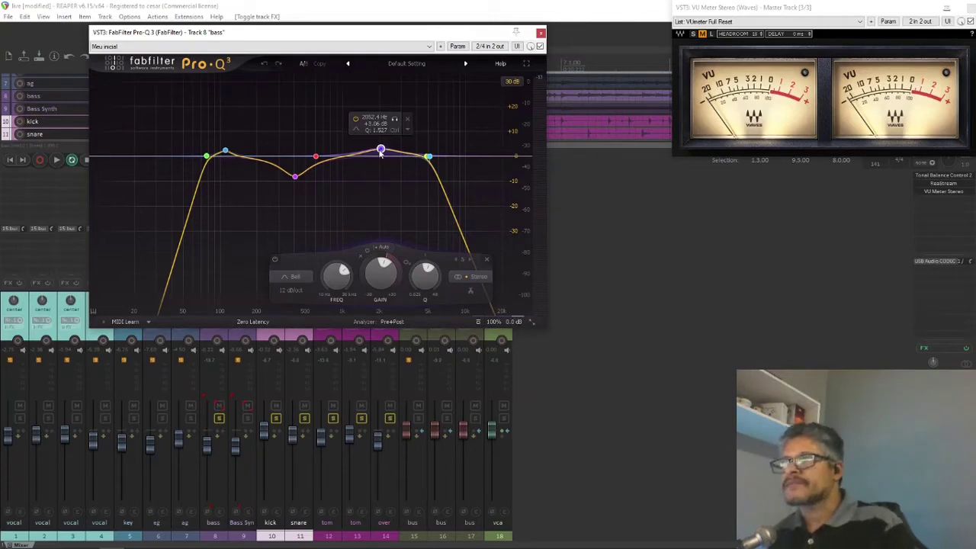
Step: Lower the bass EQ's high cut to about 3.88 kHz and compare the EQ bypassed and enabled during playback
left_click(429, 157)
left_click_drag(430, 156, 414, 156)
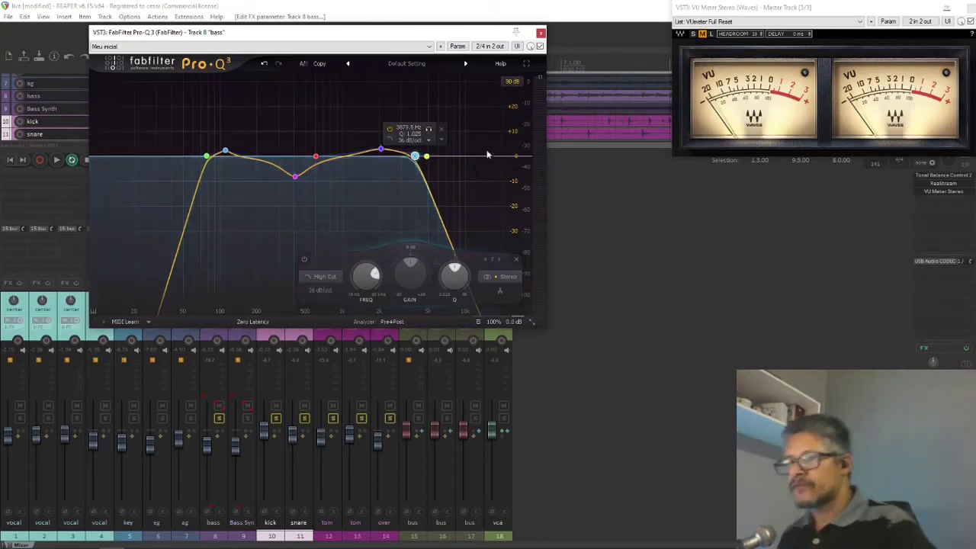
key("space")
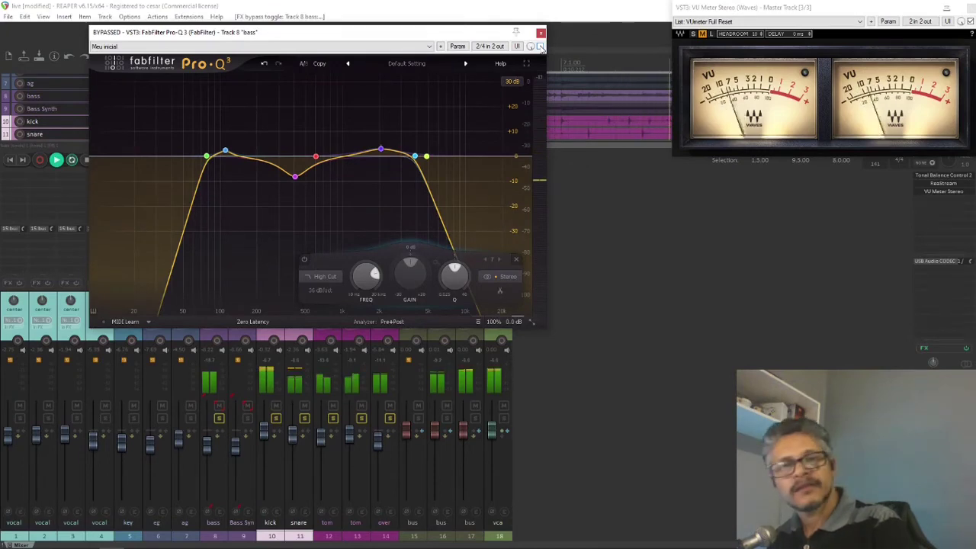
left_click(540, 46)
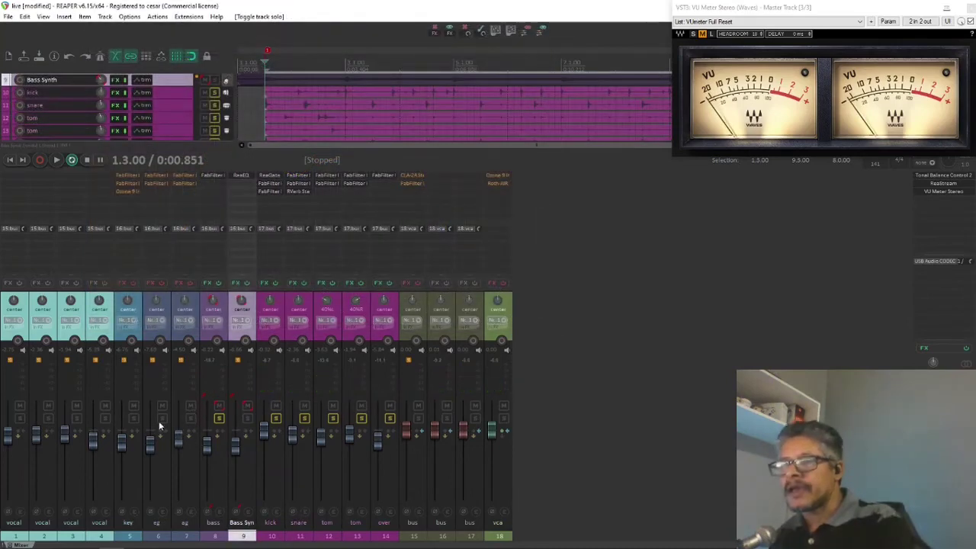
Step: Play the drums and bass with the eg guitar on track 6 and compare that guitar's effects on and off
key("space")
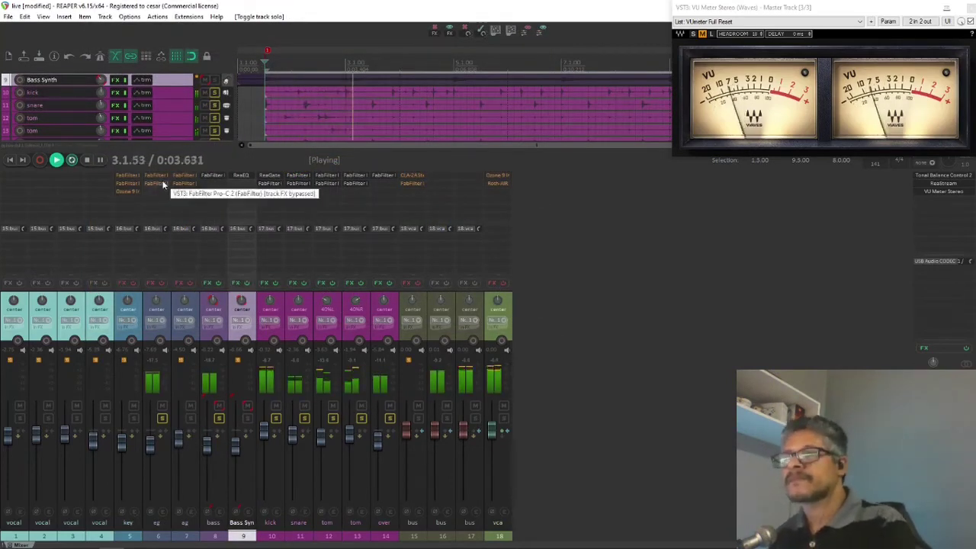
left_click(161, 285)
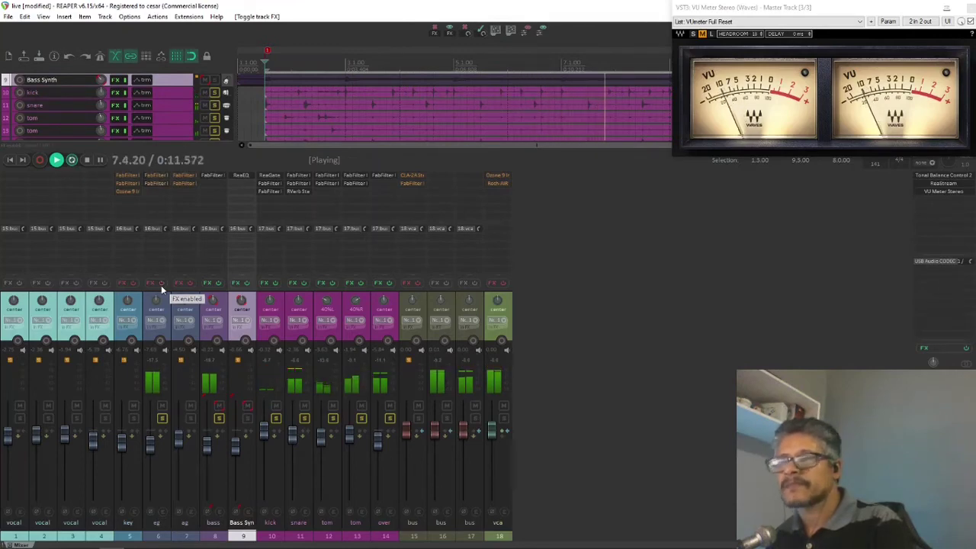
left_click(161, 285)
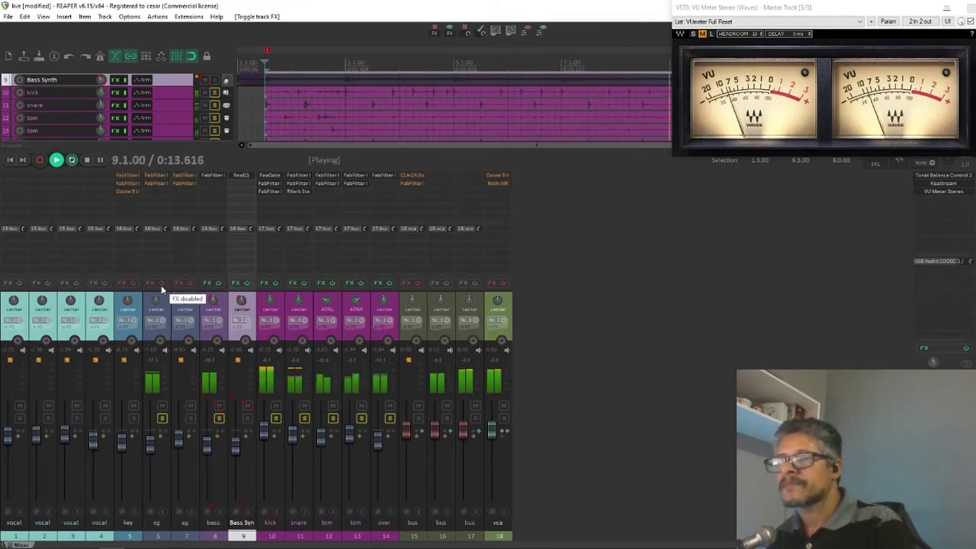
Step: Re-enable the effects on the eg guitar track, stop playback and open its Pro-Q 3 equalizer
left_click(161, 285)
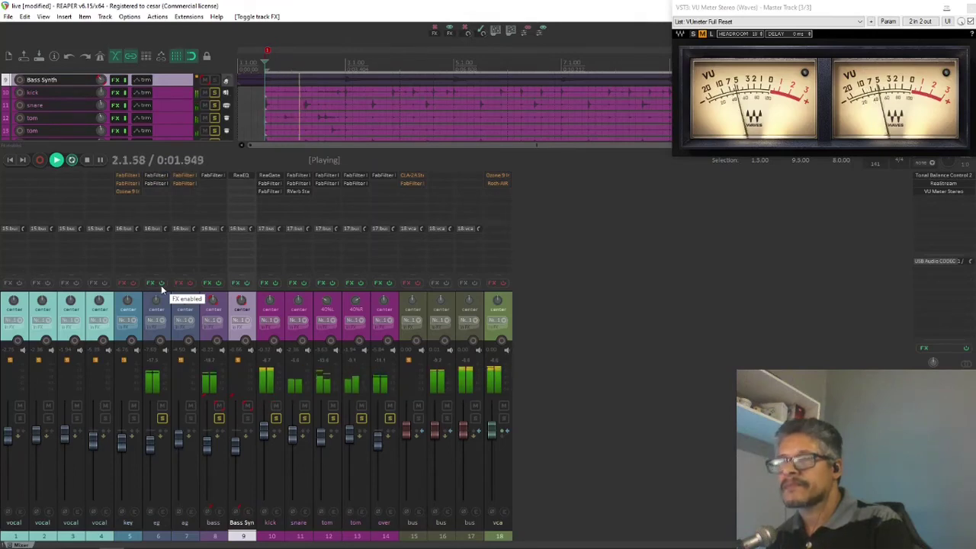
key("space")
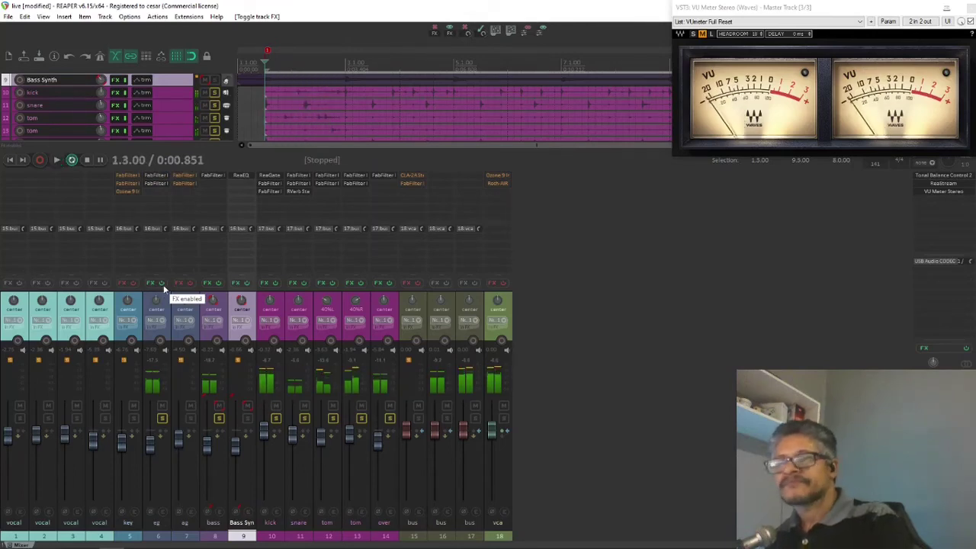
left_click(161, 175)
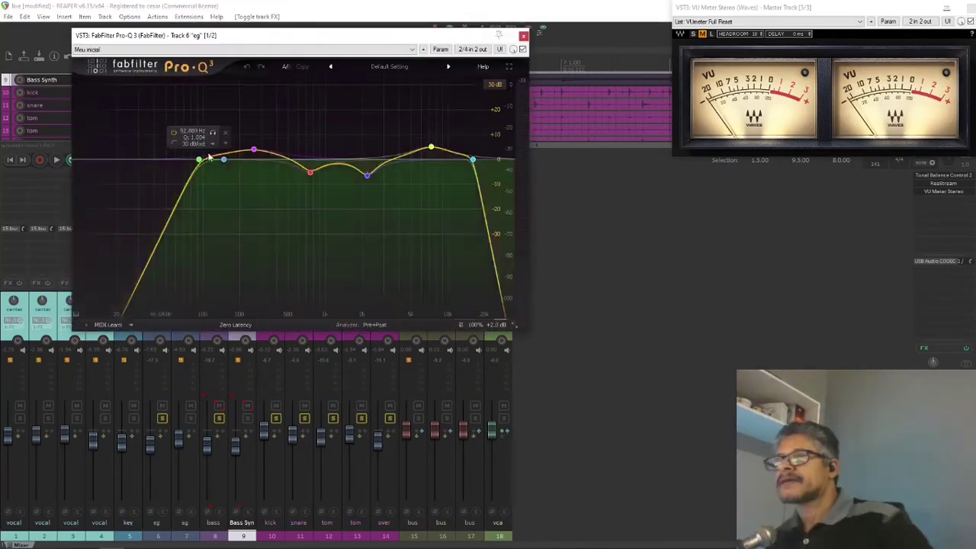
left_click_drag(321, 43, 431, 111)
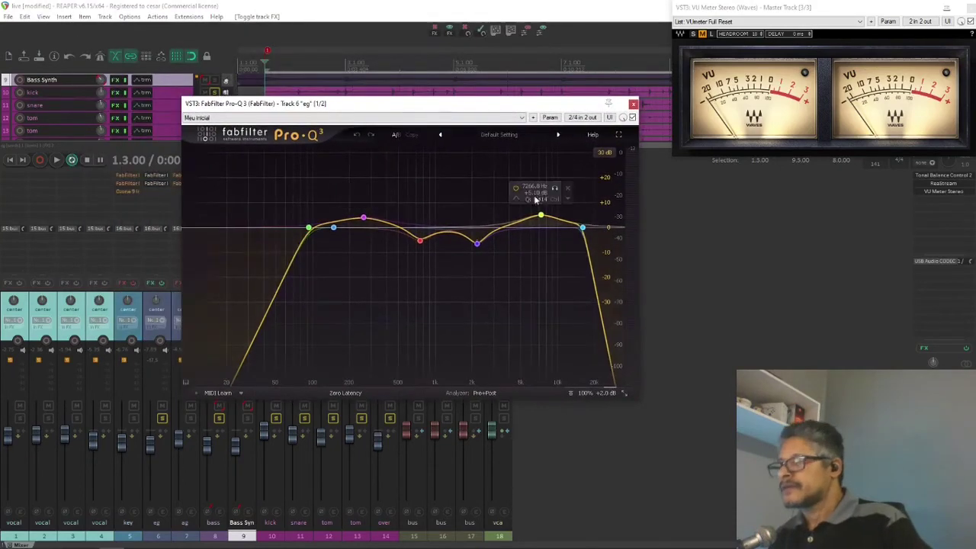
Step: Examine the eg EQ's 7266 Hz boost, 2194 Hz cut and 260 Hz boost bands
left_click(541, 218)
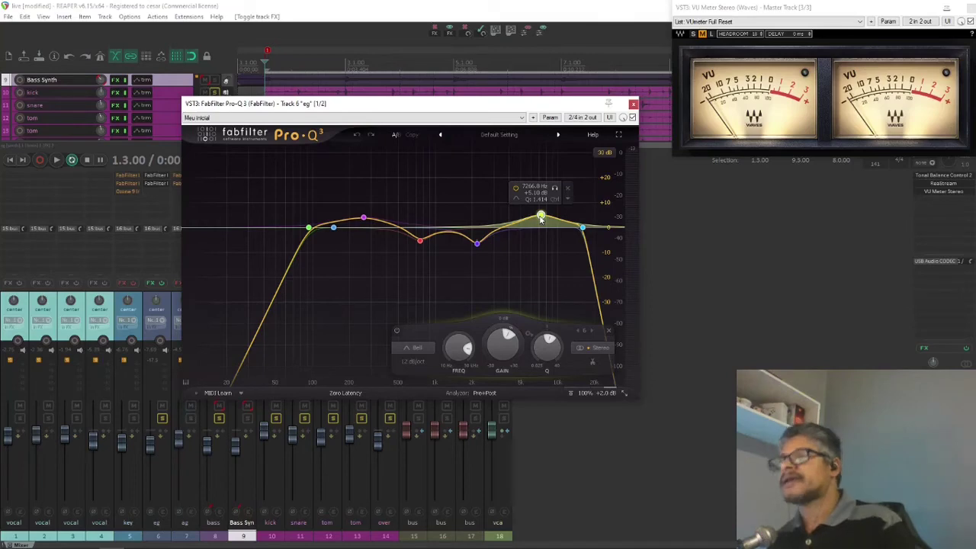
left_click(477, 245)
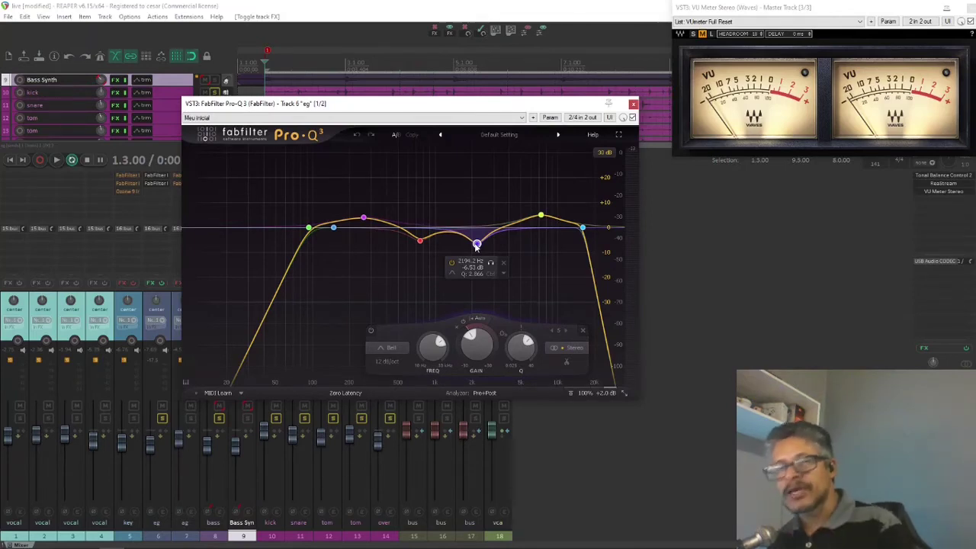
left_click(364, 220)
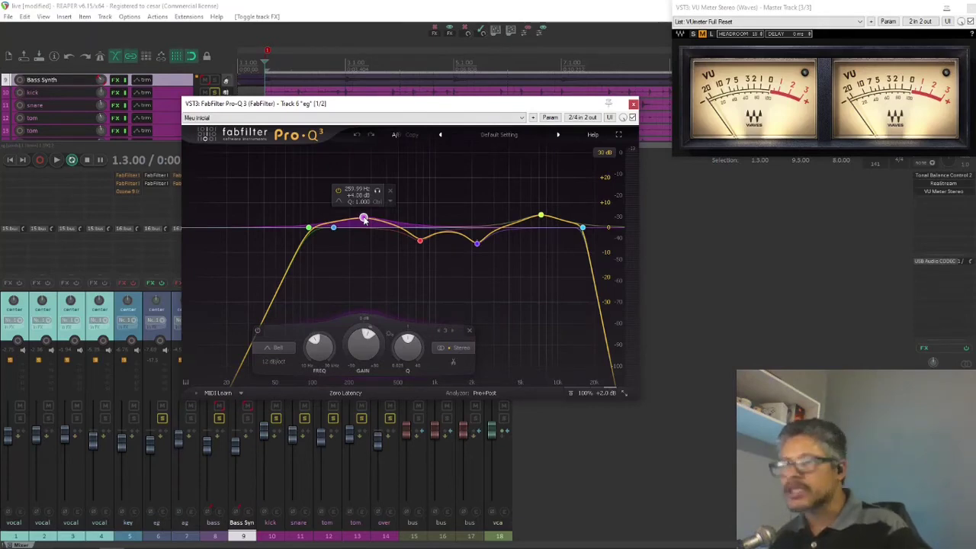
Step: Turn off all bands in the eg guitar's Pro-Q 3 and bypass its Pro-C 2 compressor
left_click_drag(265, 170, 595, 281)
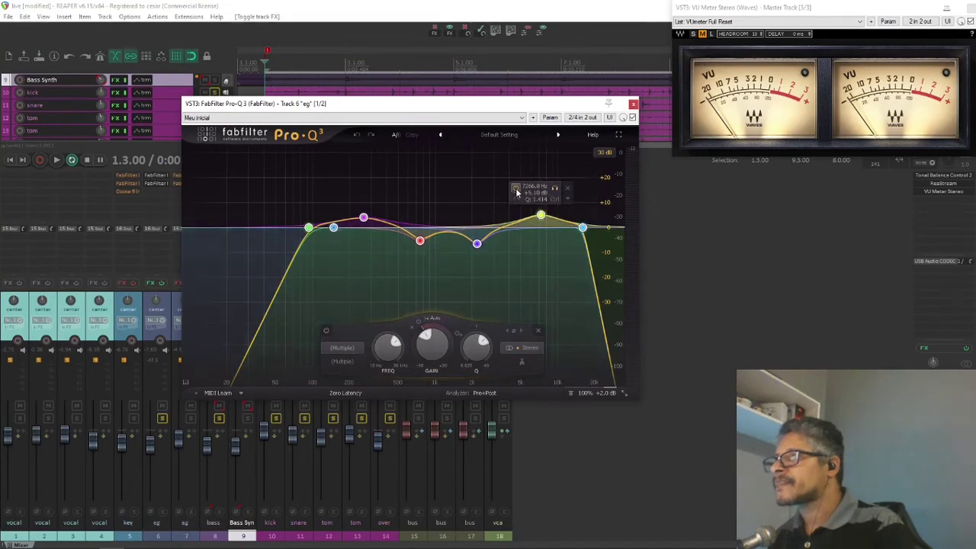
left_click(633, 103)
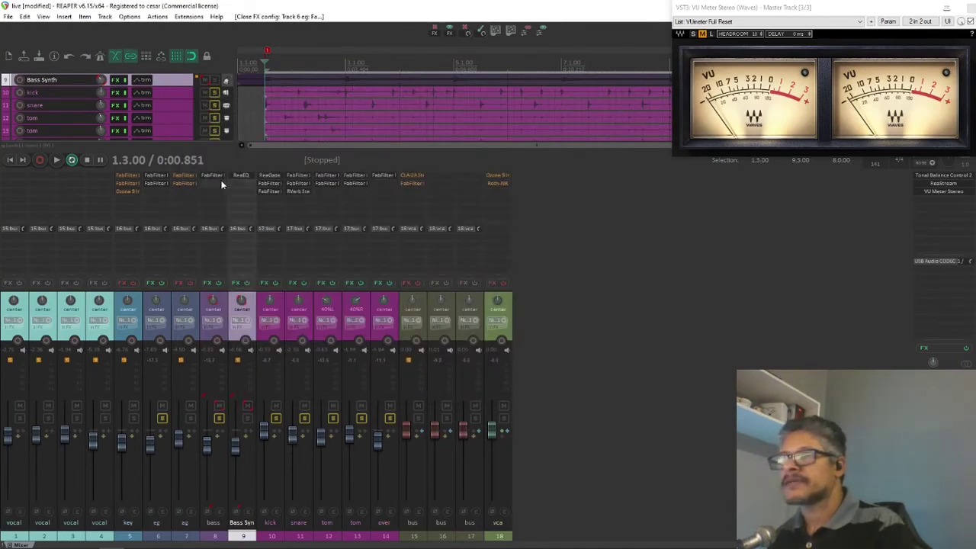
left_click(159, 184, "shift")
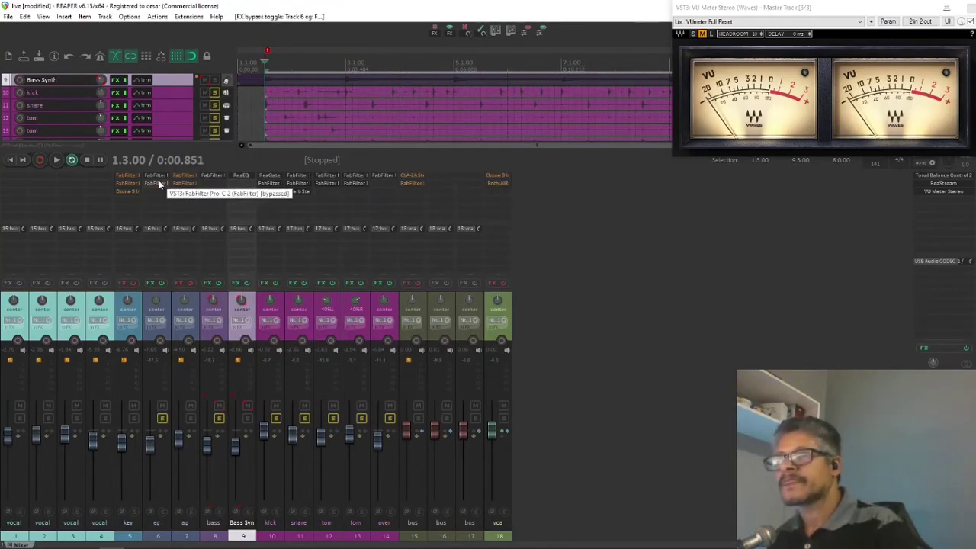
Step: Reopen the eg guitar's EQ and play the song, comparing the plug-in bypassed and enabled
double_click(157, 177)
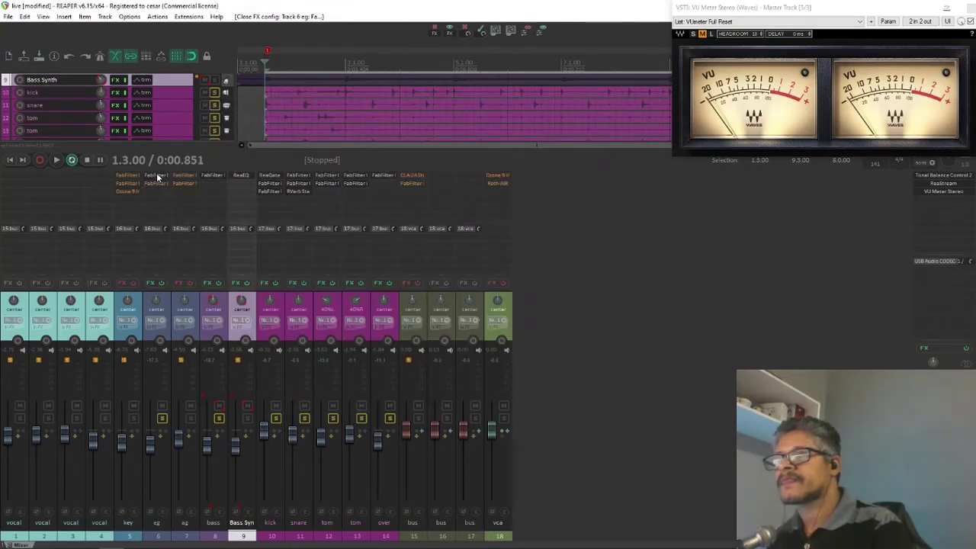
left_click(157, 176)
key("space")
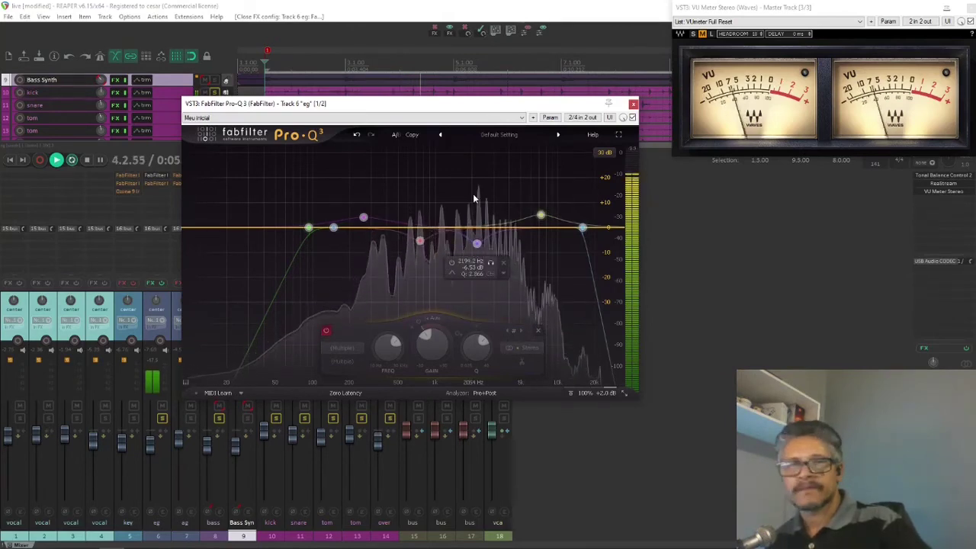
key("space")
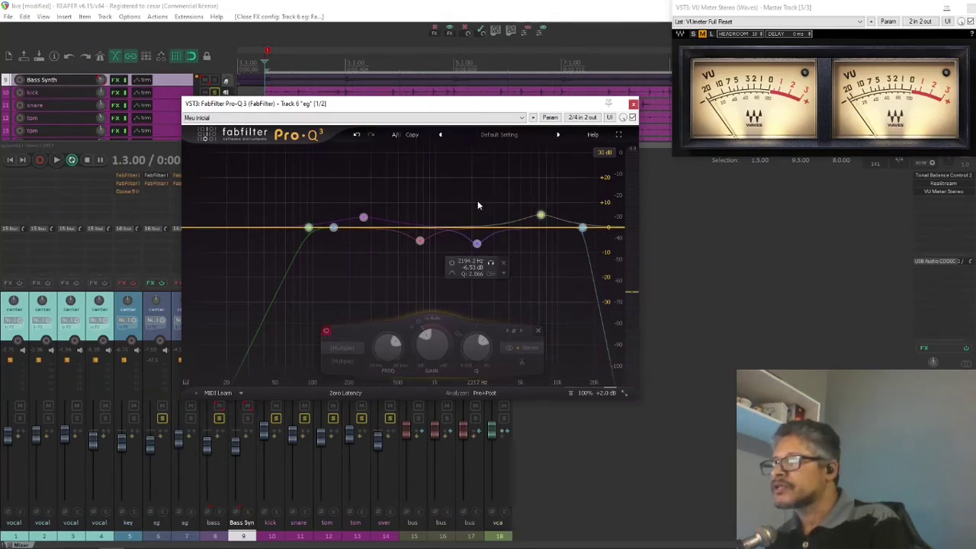
key("space")
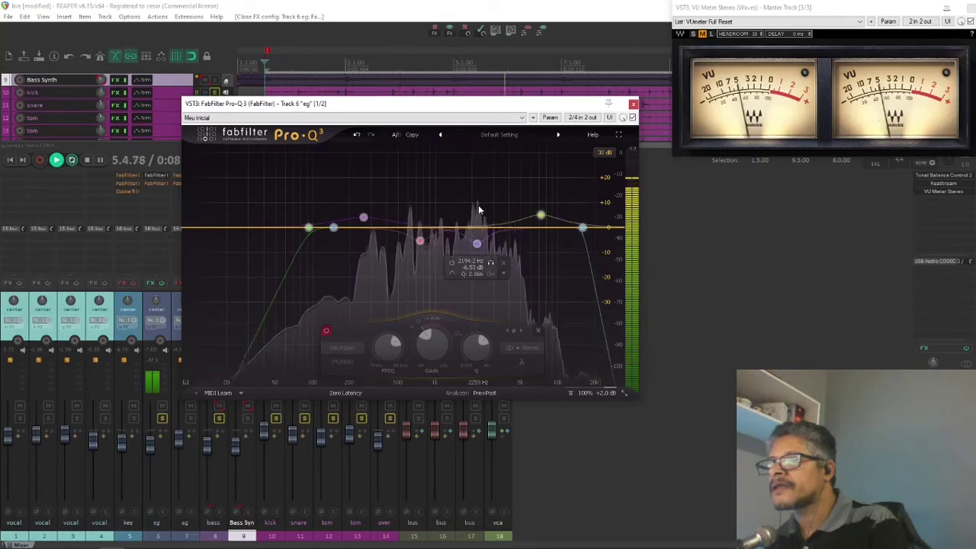
left_click(632, 117)
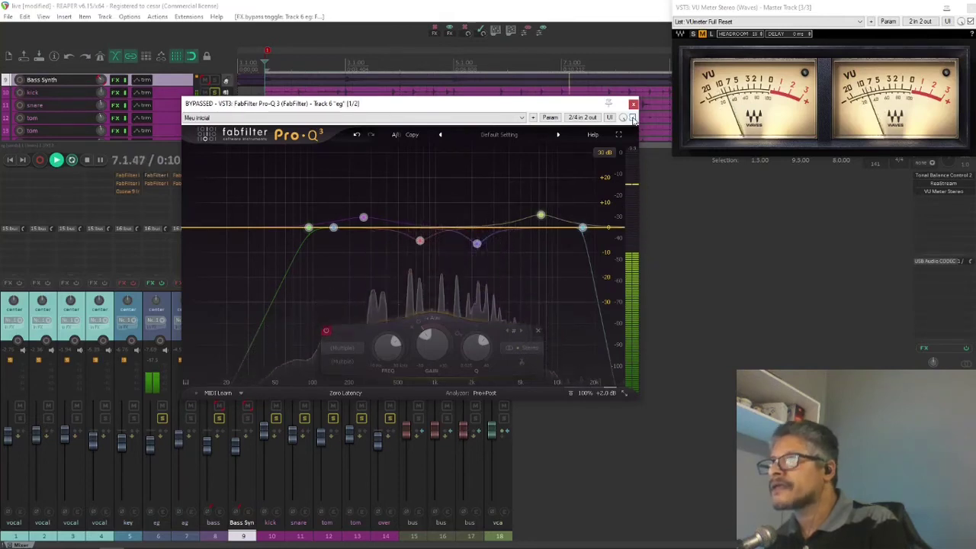
left_click(632, 118)
Step: Turn on only the eg EQ's low cut band at about 93 Hz and listen to it in playback
mouse_move(331, 189)
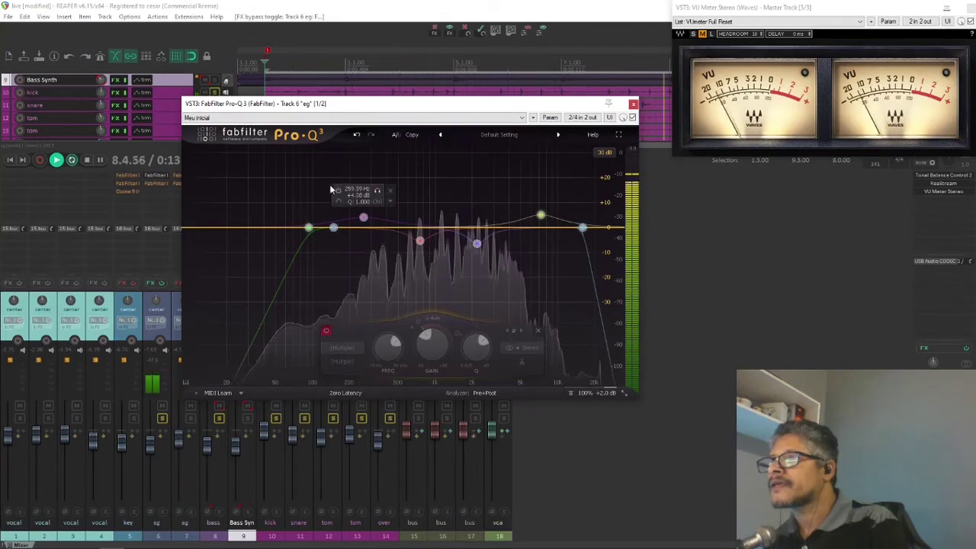
left_click(286, 180)
left_click(309, 227)
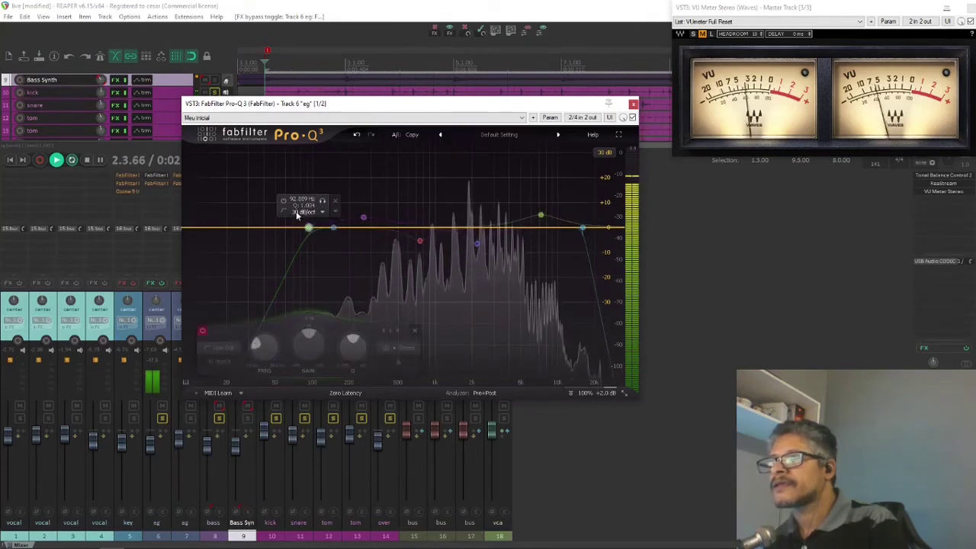
left_click(285, 200)
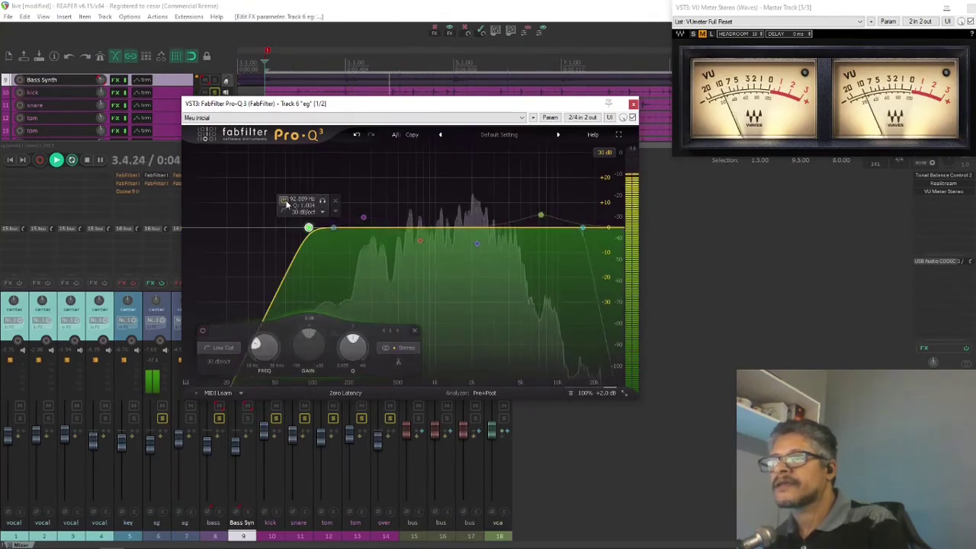
key("space")
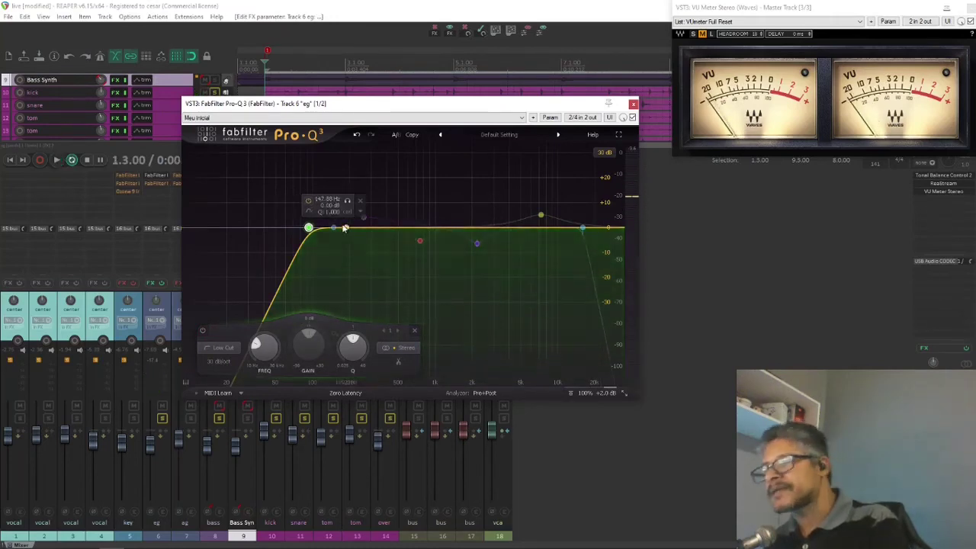
Step: Turn on the eg EQ's 260 Hz boost band during playback and compare it off and on
key("space")
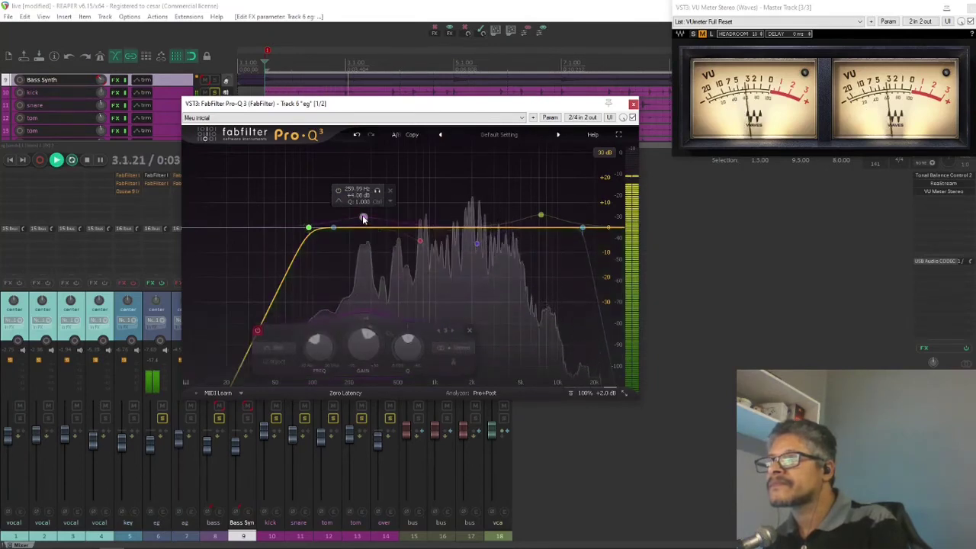
left_click(364, 219)
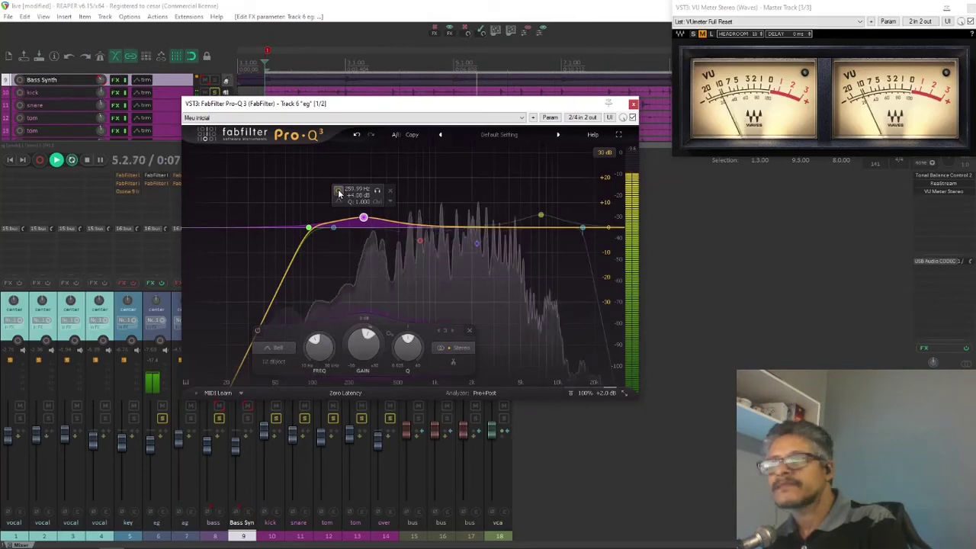
left_click(339, 192)
left_click(339, 192)
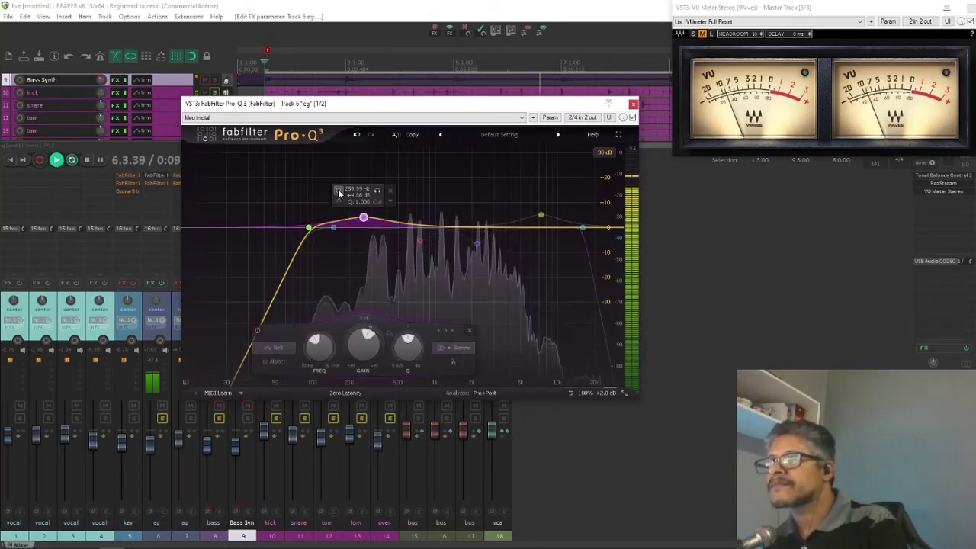
key("space")
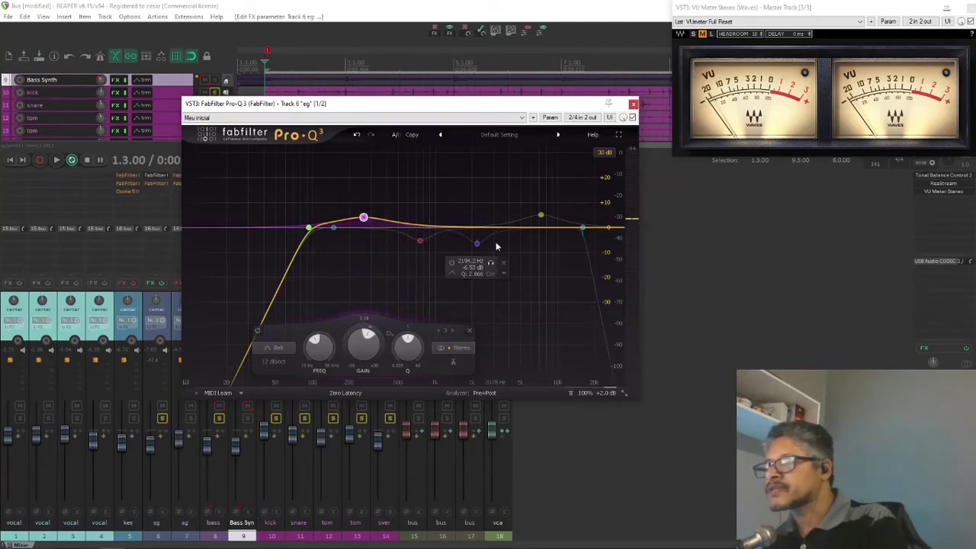
Step: Turn on the eg EQ's 749 Hz cut, 2194 Hz cut and 7266 Hz boost bands during playback
key("space")
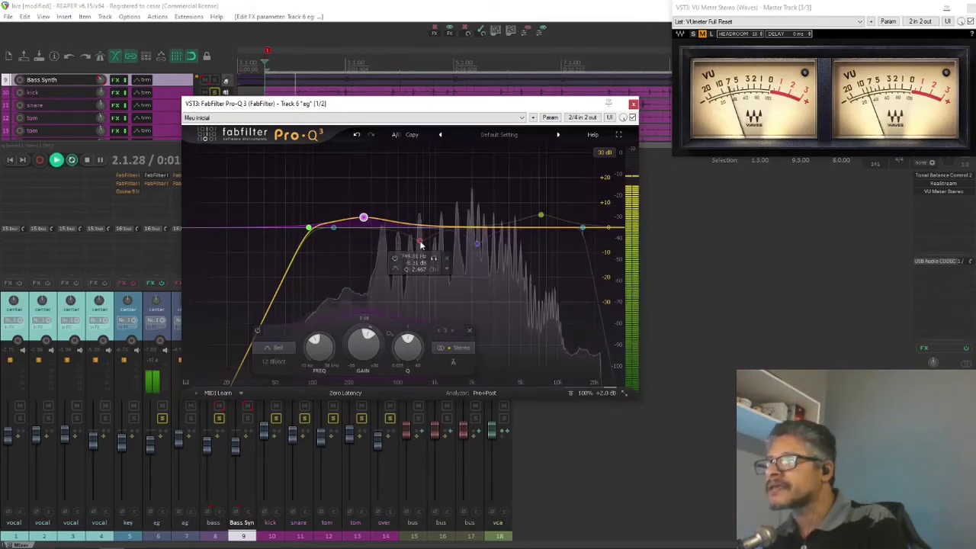
left_click(419, 243)
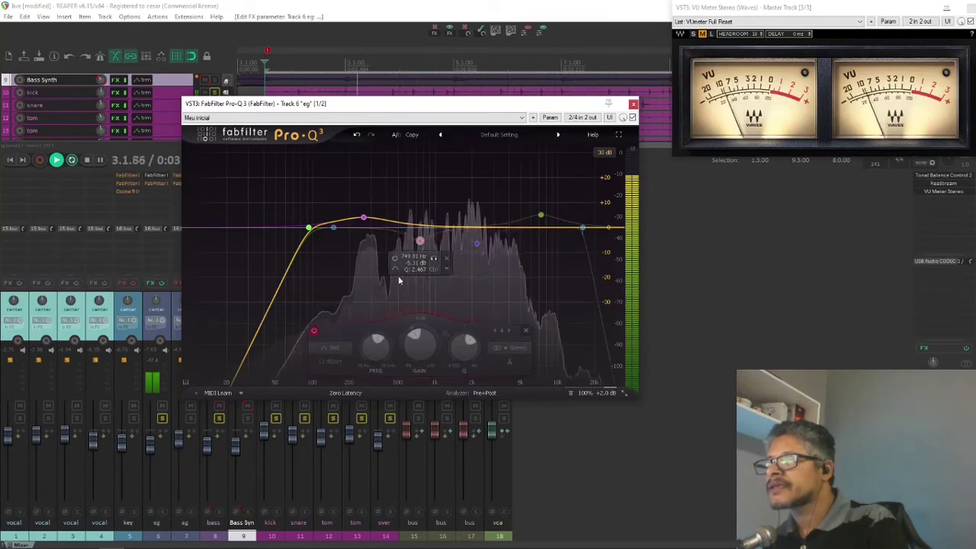
left_click(313, 333)
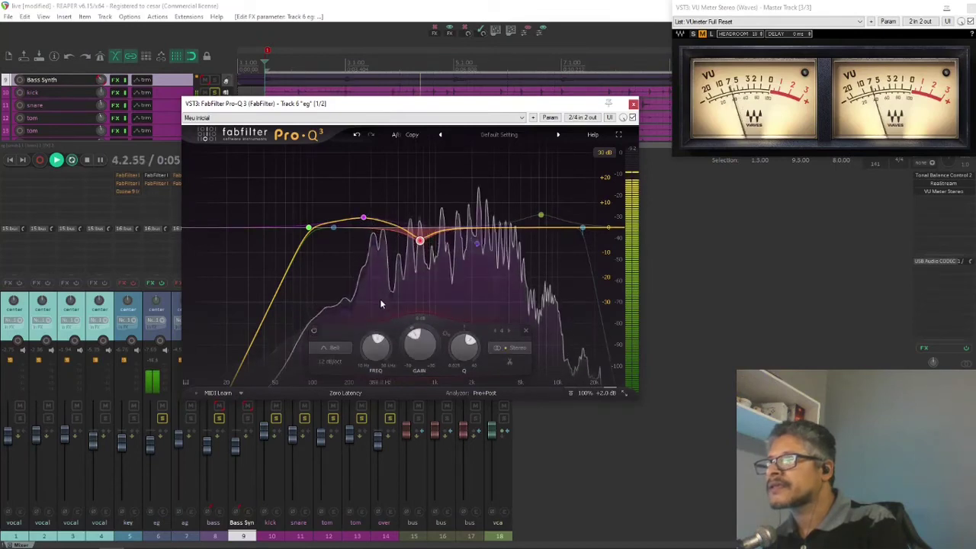
left_click(477, 243)
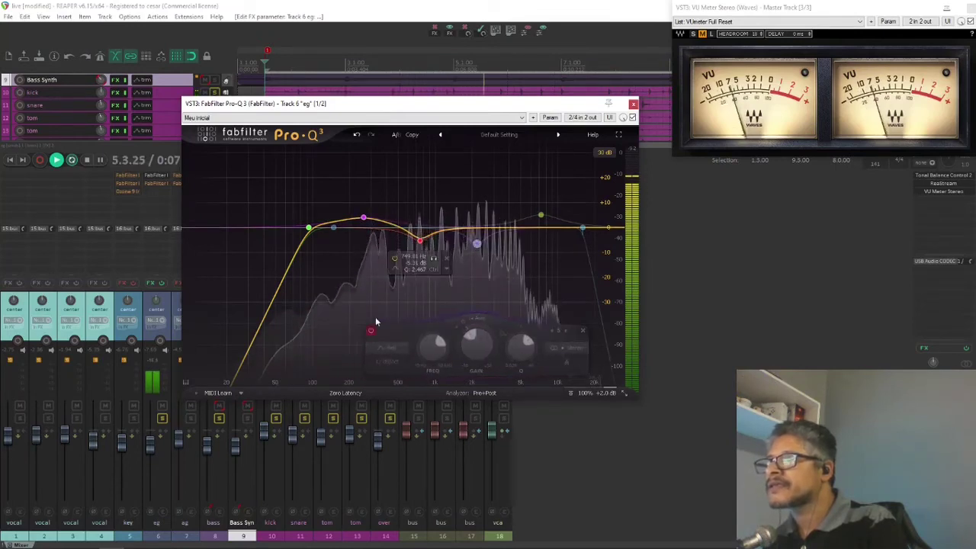
left_click(372, 332)
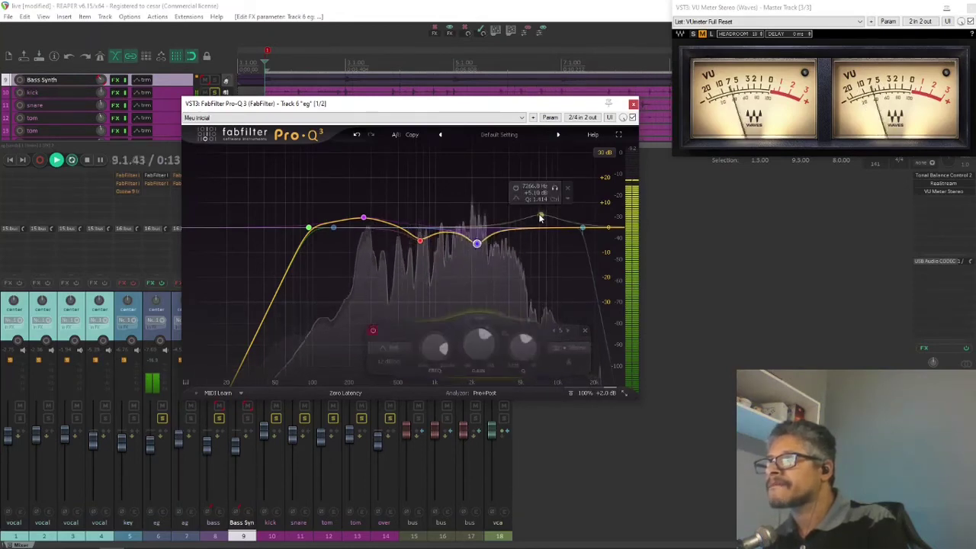
left_click(398, 333)
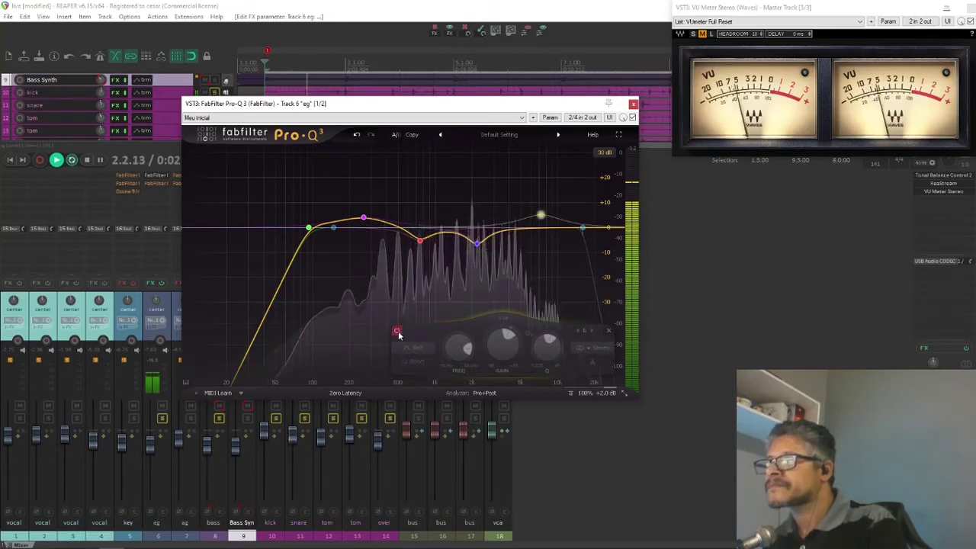
left_click(399, 332)
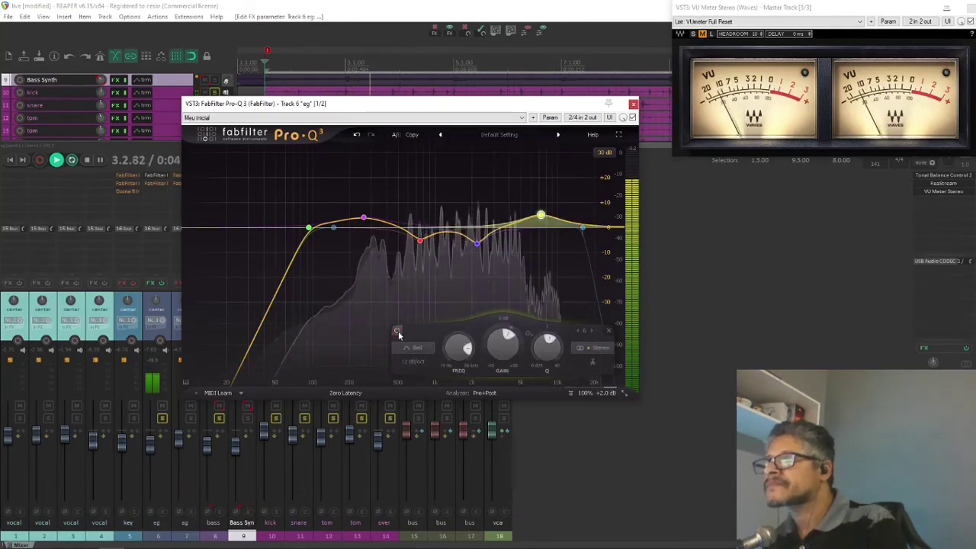
Step: Compare the eg EQ's 2194 Hz cut band off and on during playback and stop the song
left_click(479, 243)
key("space")
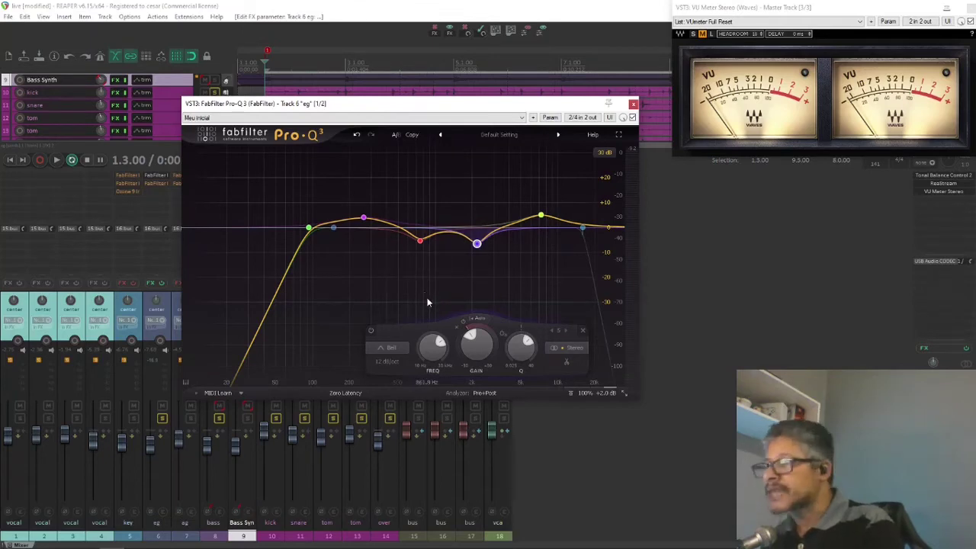
key("space")
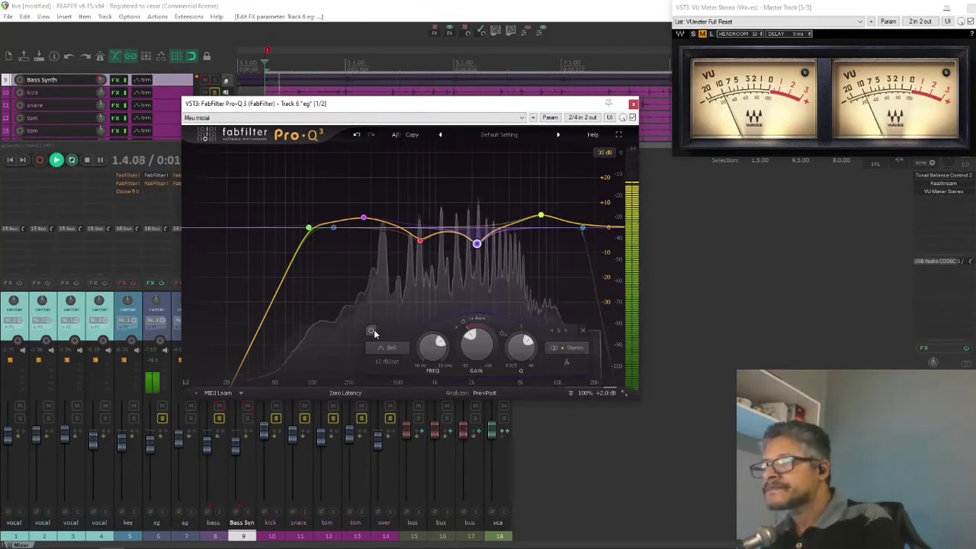
left_click(372, 332)
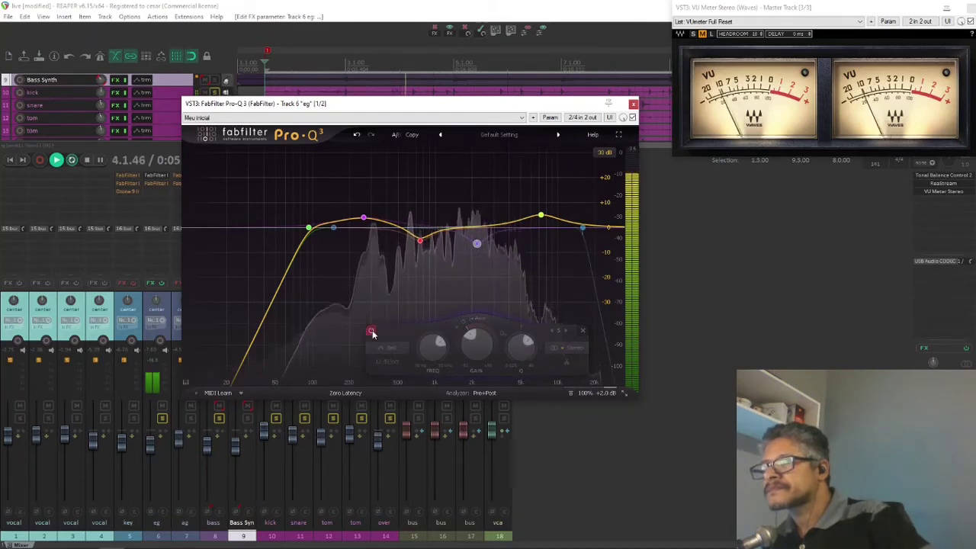
left_click(371, 332)
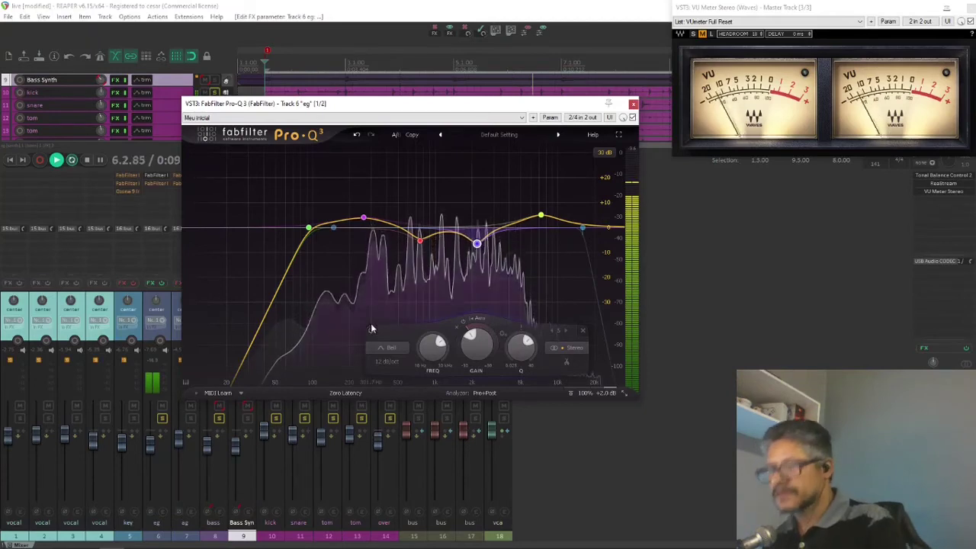
key("space")
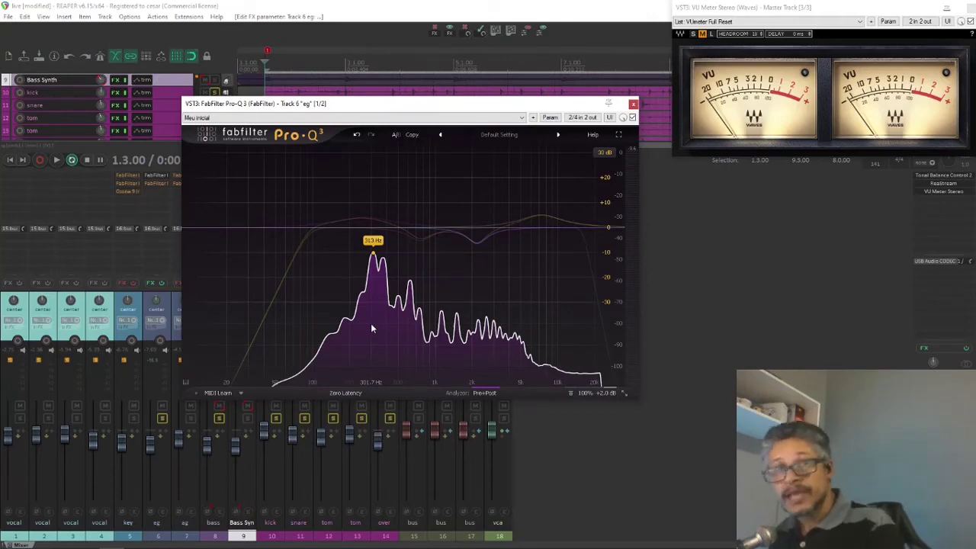
Step: Compare the eg track's Pro-Q 3 bypassed and active during playback, close its window and stop the song
key("space")
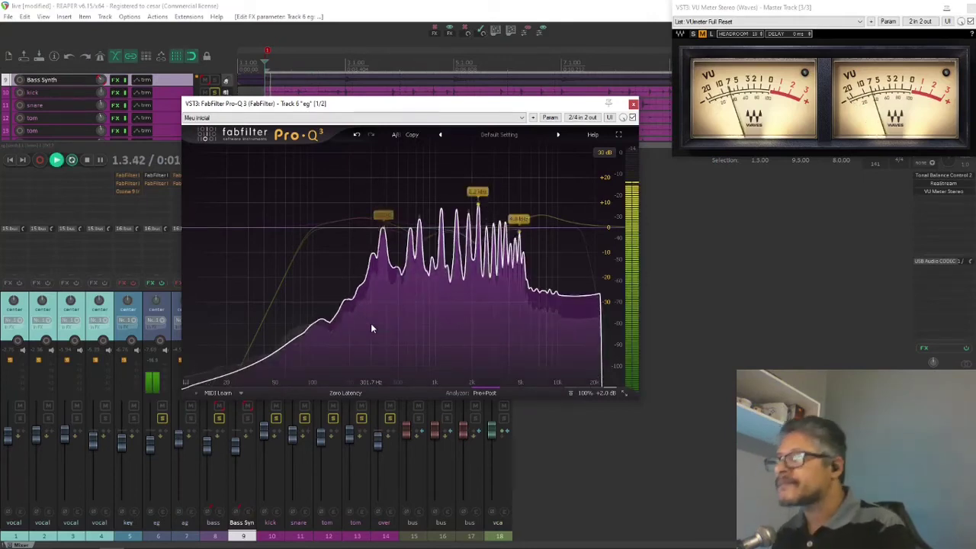
left_click(632, 117)
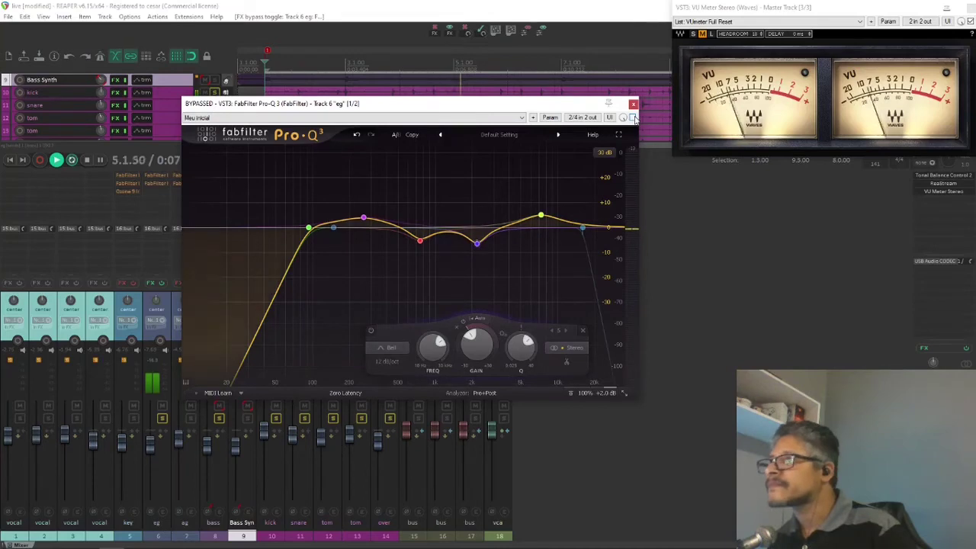
left_click(633, 117)
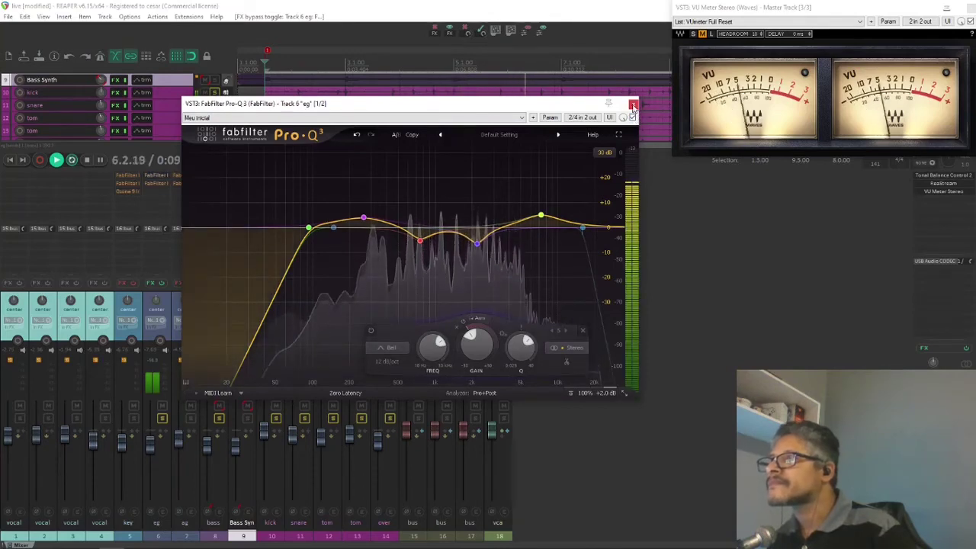
left_click(633, 104)
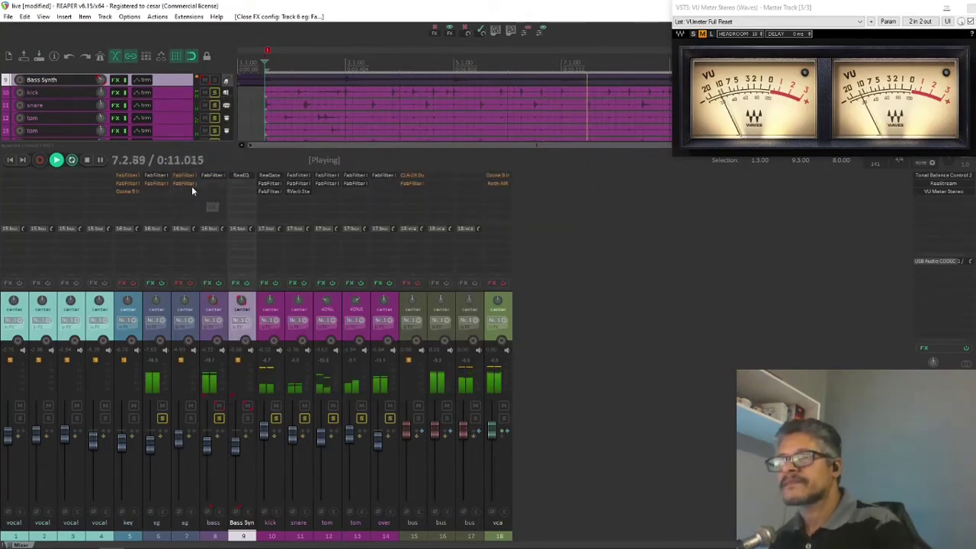
key("space")
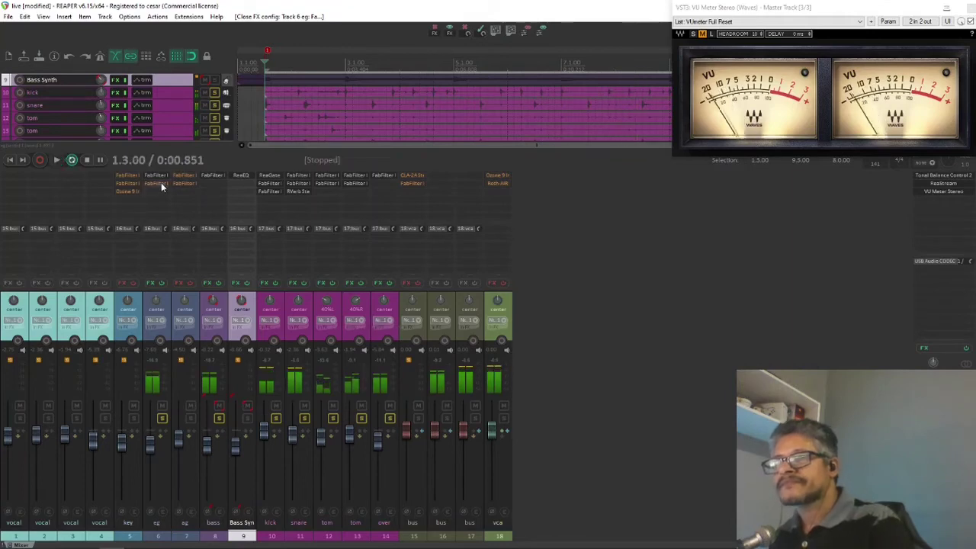
Step: Enable the Pro-C 2 compressor on the eg track, listen to it in playback and close its window
left_click(157, 184)
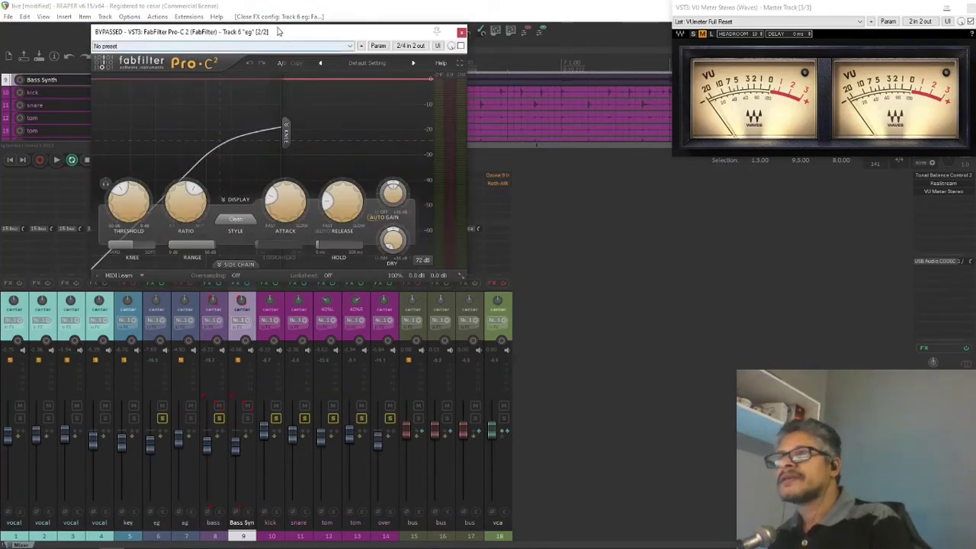
left_click_drag(280, 32, 341, 70)
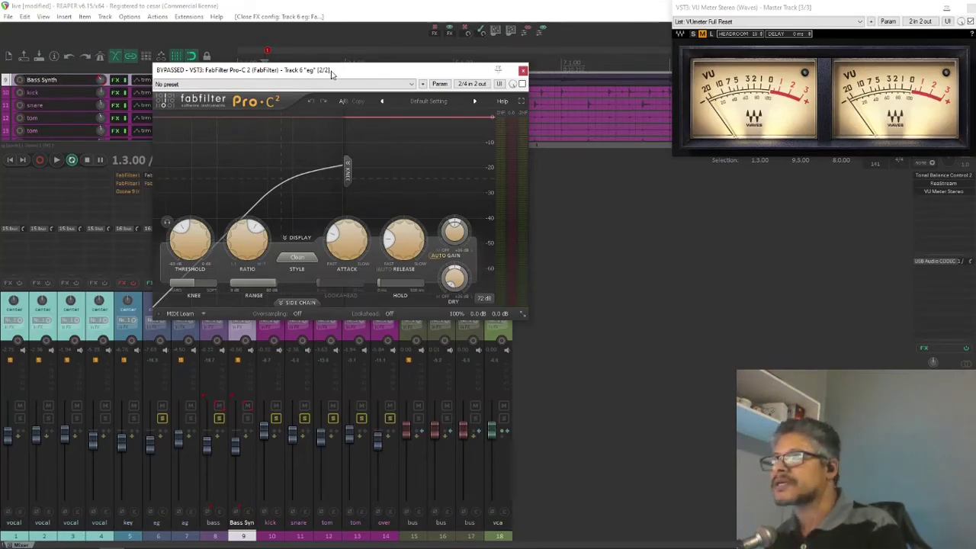
left_click(521, 85)
key("space")
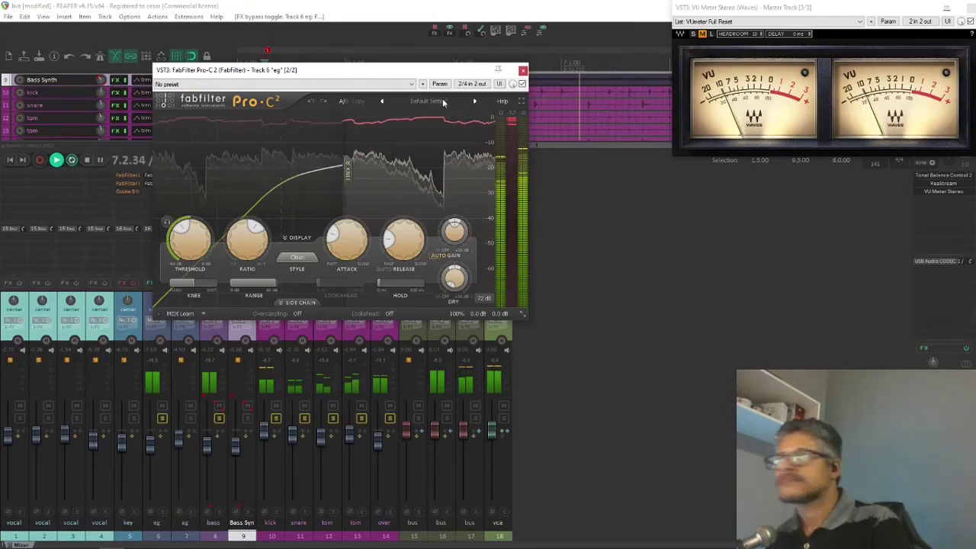
left_click(524, 70)
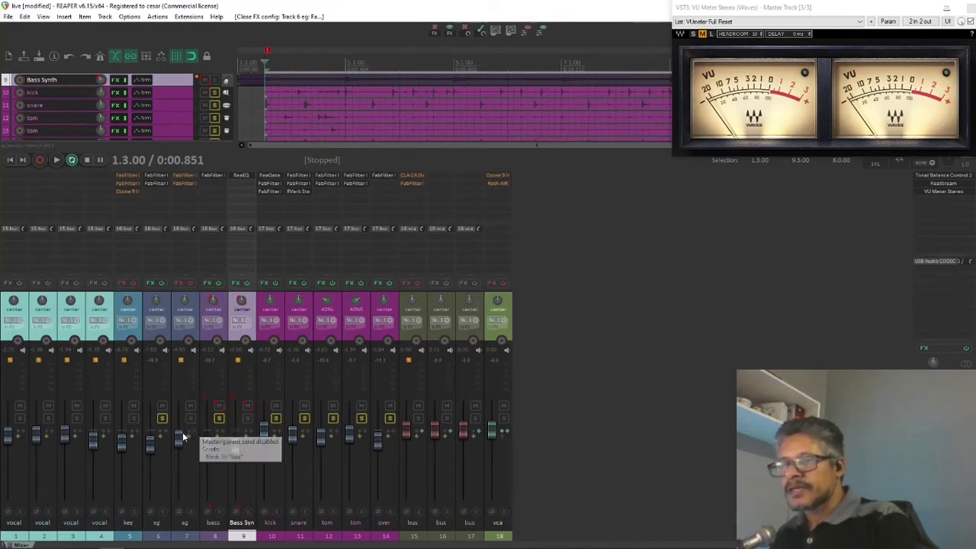
Step: Solo the key track unmuted, enable its effects during playback to compare the sound, and stop the song
left_click(135, 413)
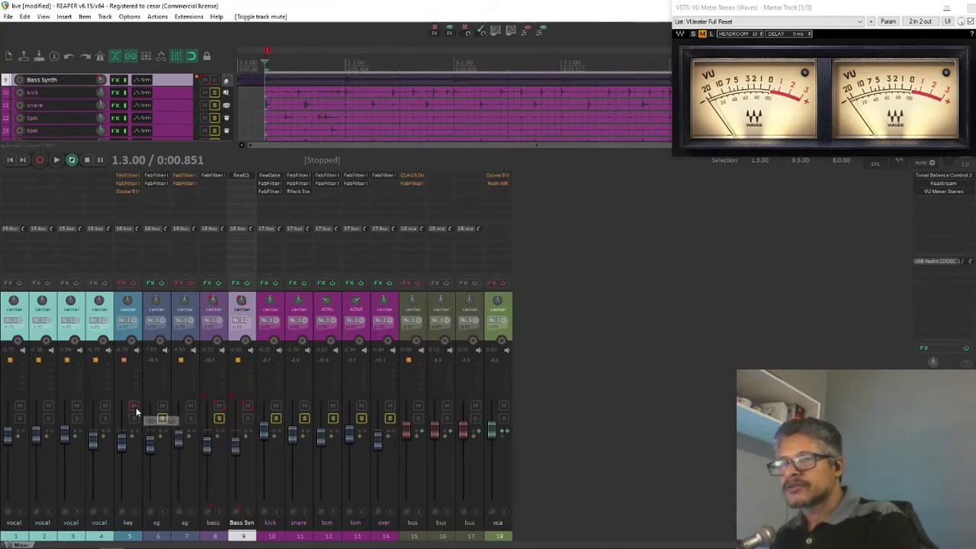
left_click(135, 419)
key("space")
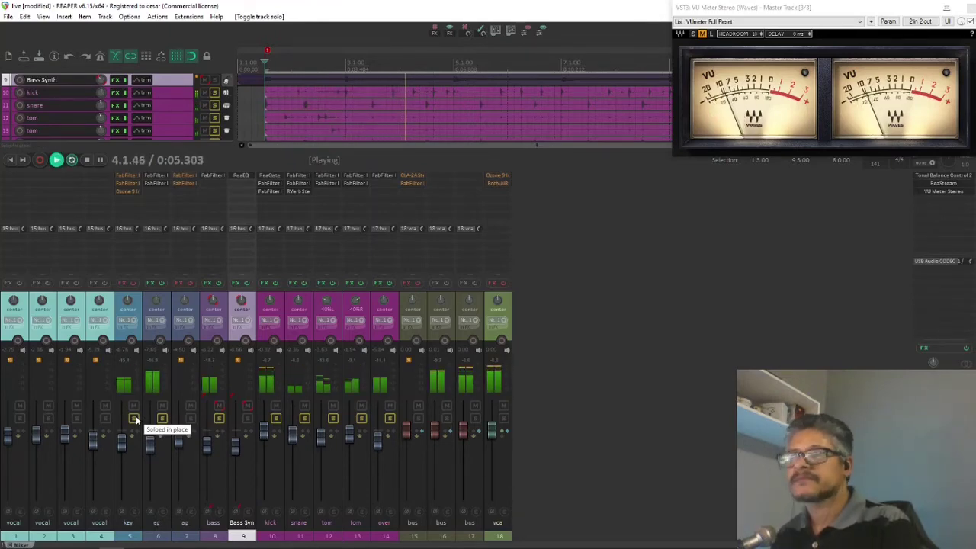
left_click(134, 282)
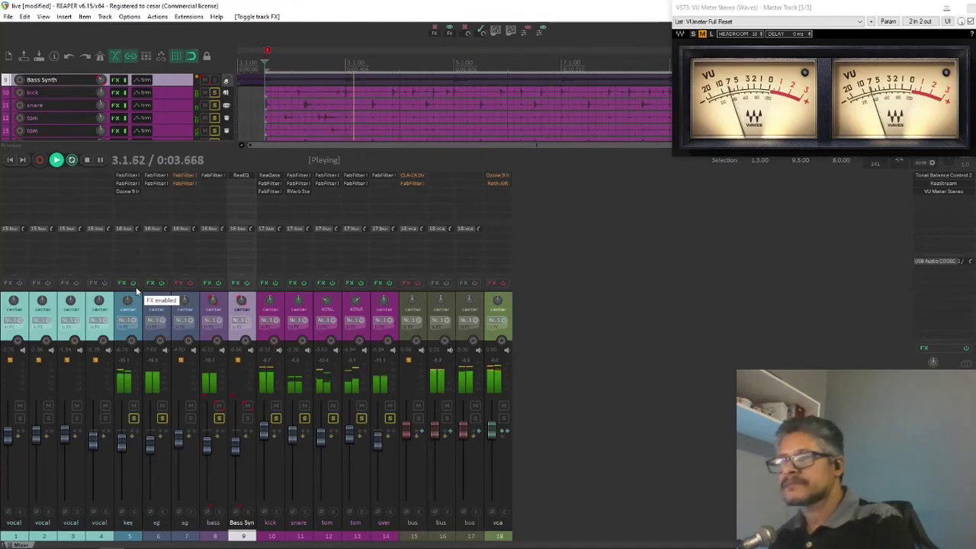
key("space")
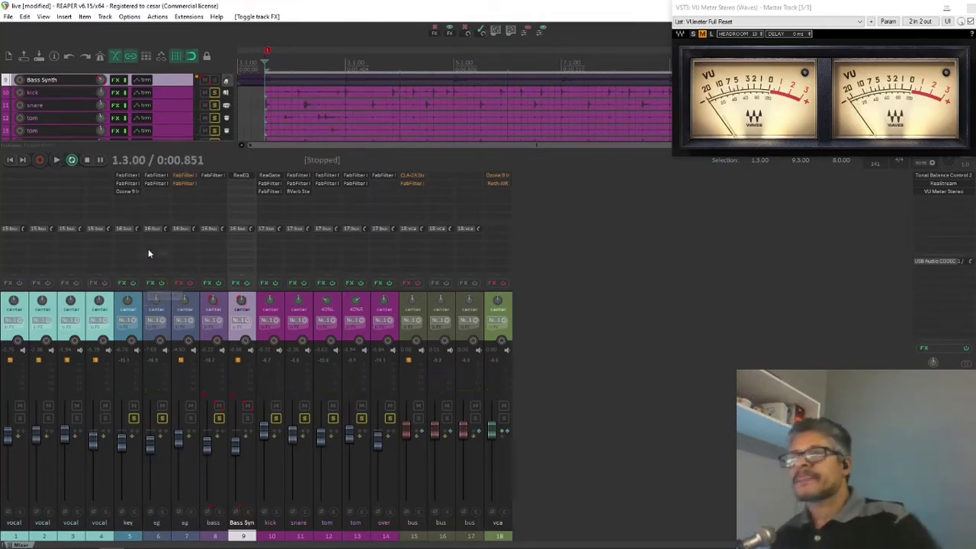
Step: Open the key track's Pro-Q 3 and examine its low cut and its 100 Hz, 2112 Hz and 6004 Hz boost bands
left_click(134, 177)
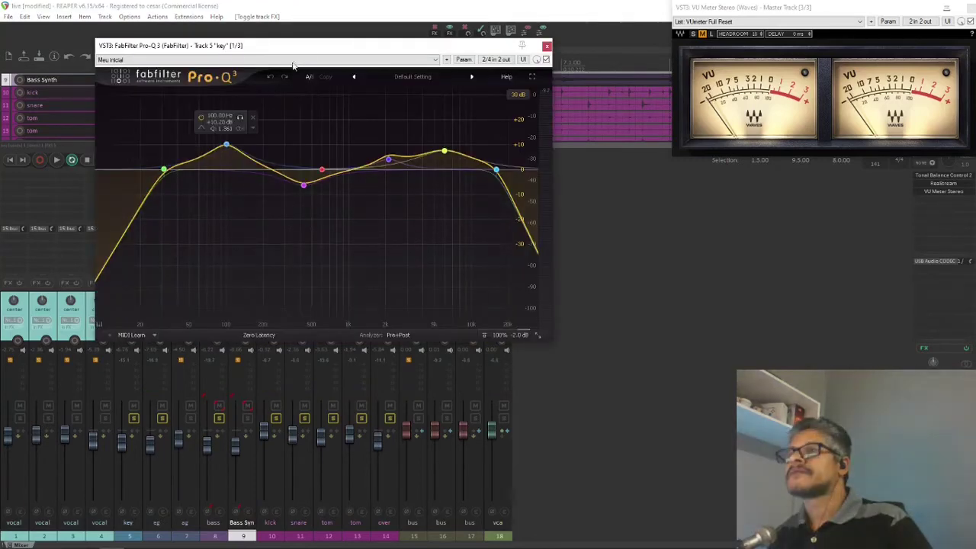
left_click_drag(301, 46, 354, 75)
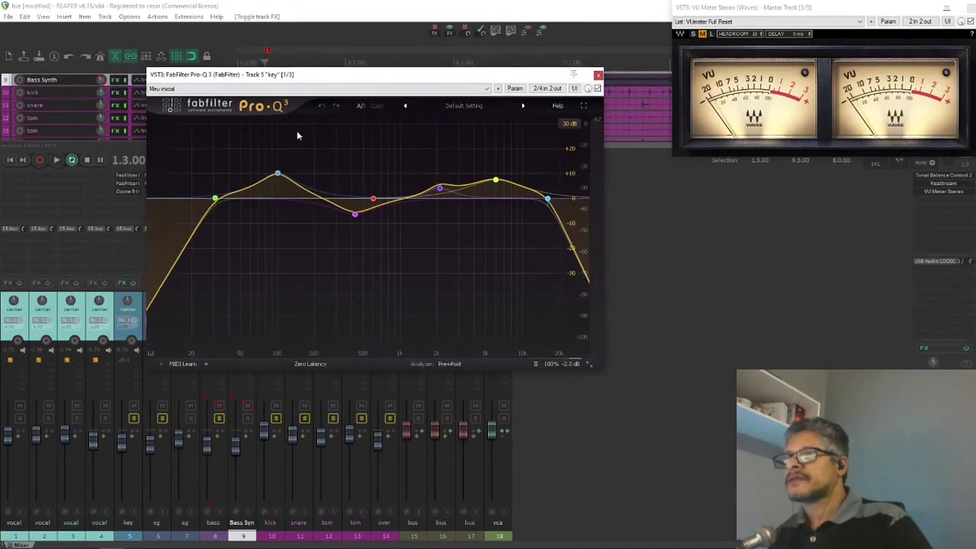
left_click(216, 199)
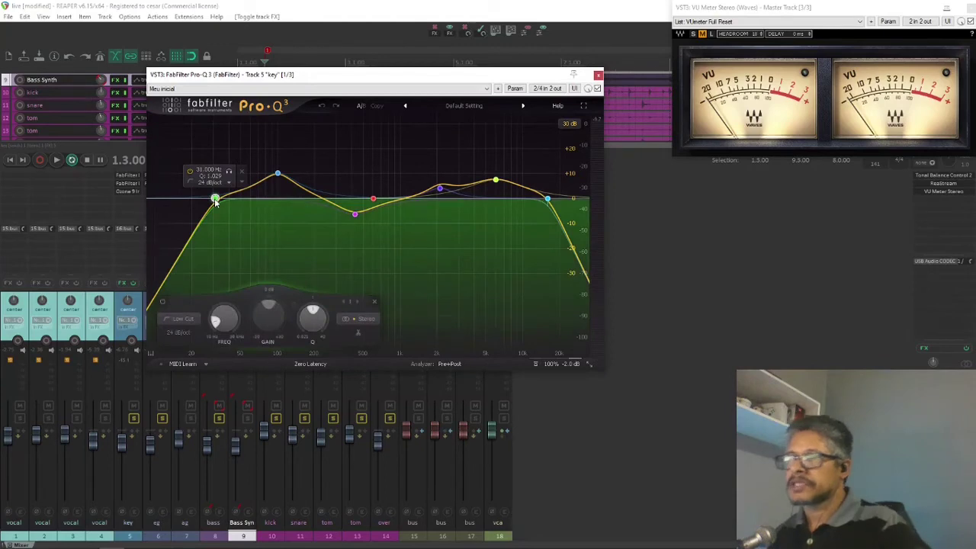
left_click(278, 175)
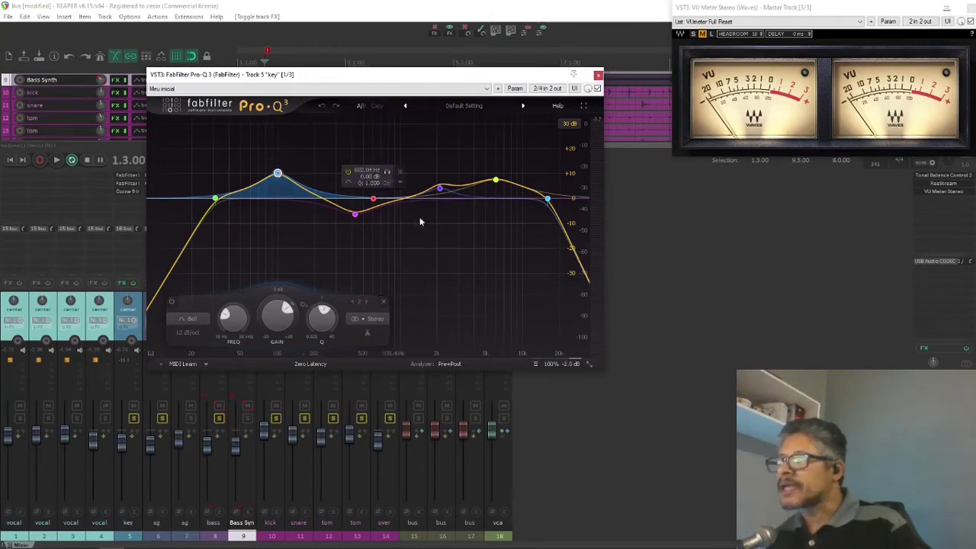
left_click(440, 189)
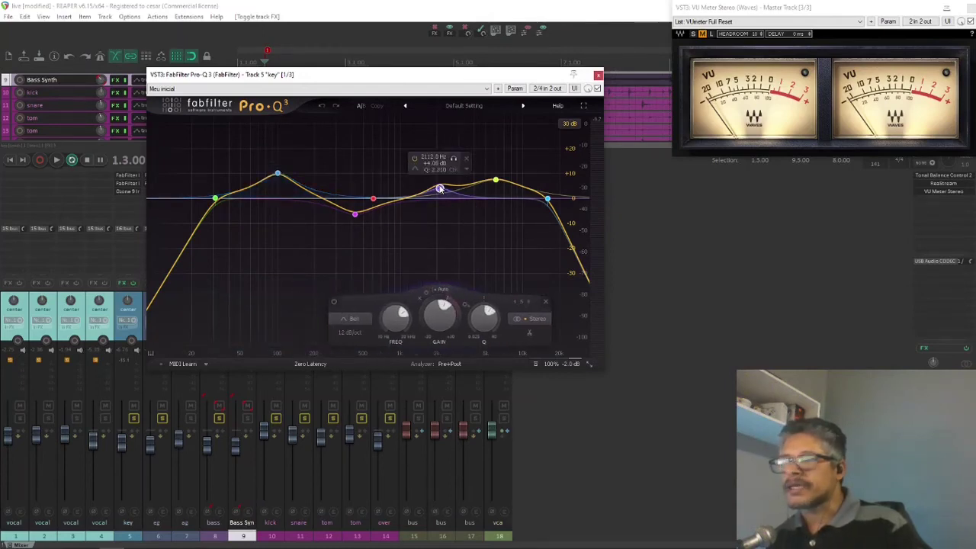
left_click(497, 183)
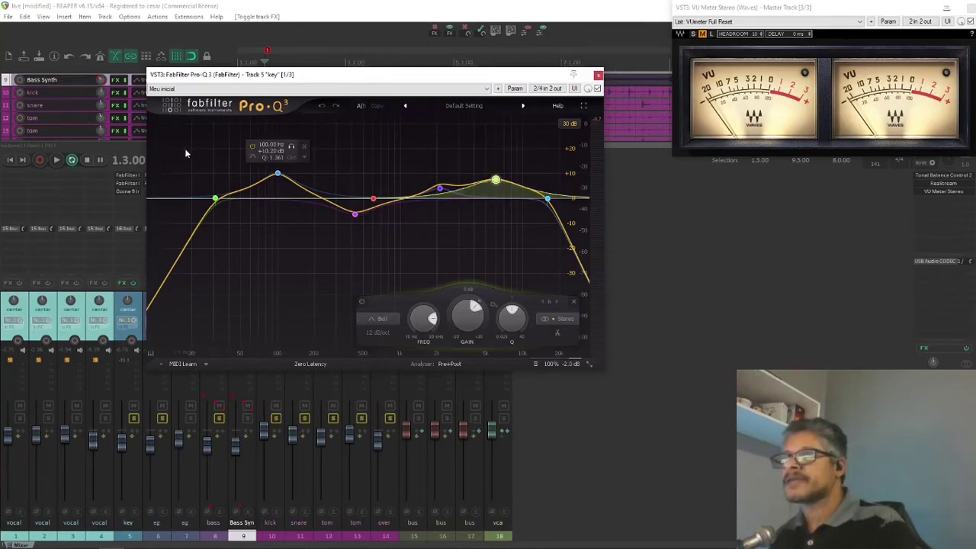
Step: Turn off all bands of the key EQ and bypass the key track's Pro-C 2 and Ozone 9 Imager
left_click_drag(185, 148, 557, 247)
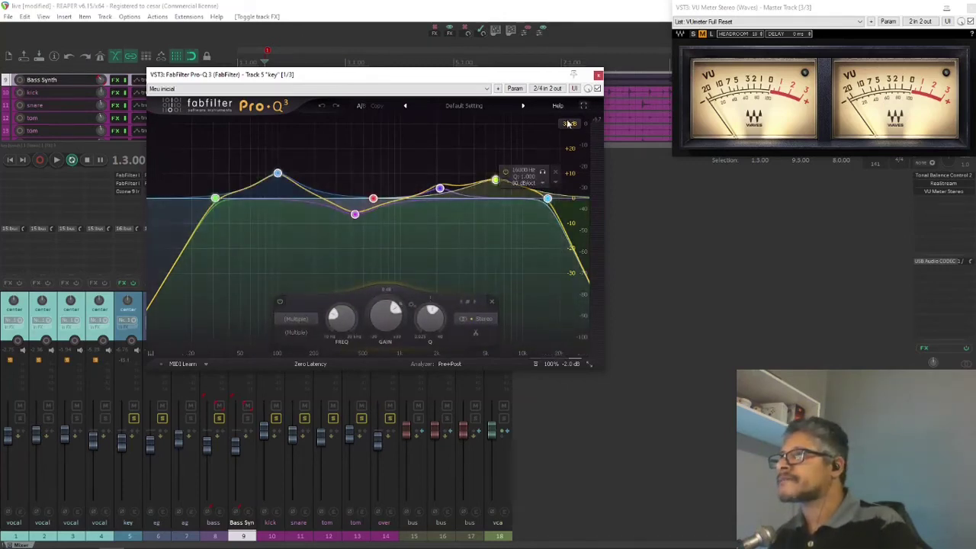
left_click(190, 172)
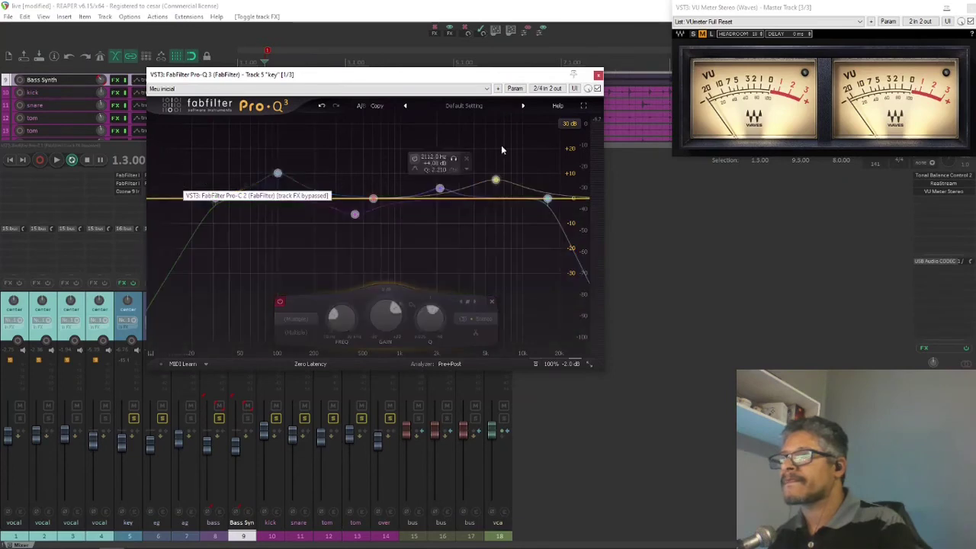
left_click(598, 74)
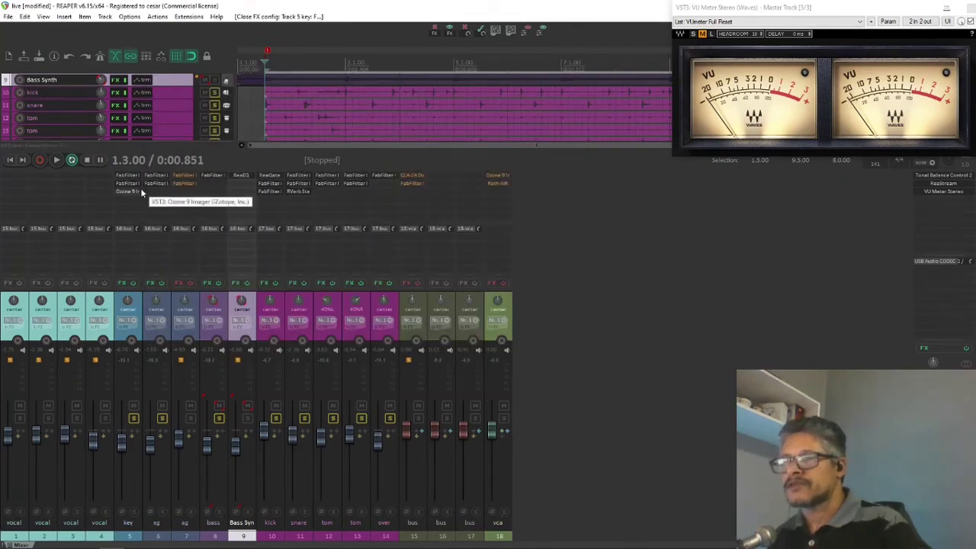
left_click(130, 191, "shift")
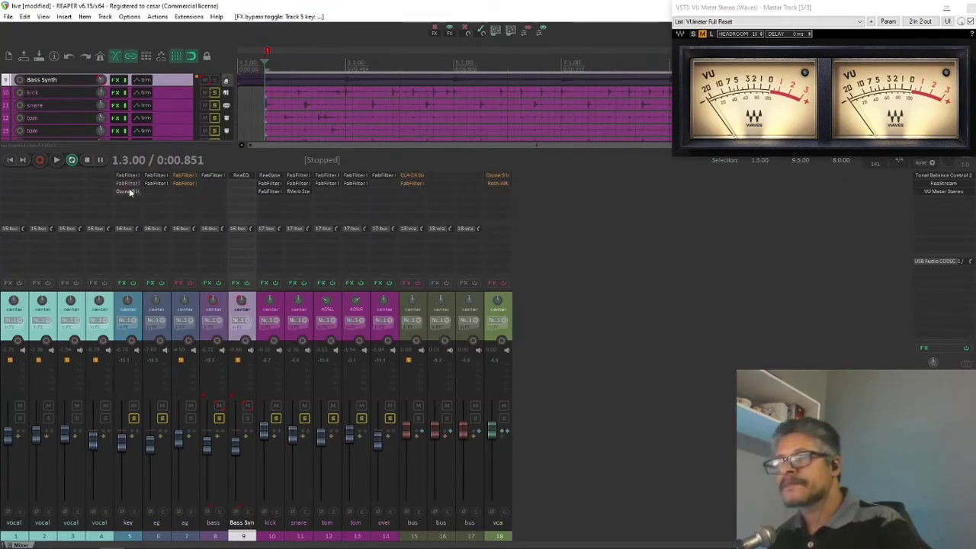
Step: Reopen the key EQ and turn on its 31 Hz low cut and 100 Hz boost bands during playback
left_click(128, 176)
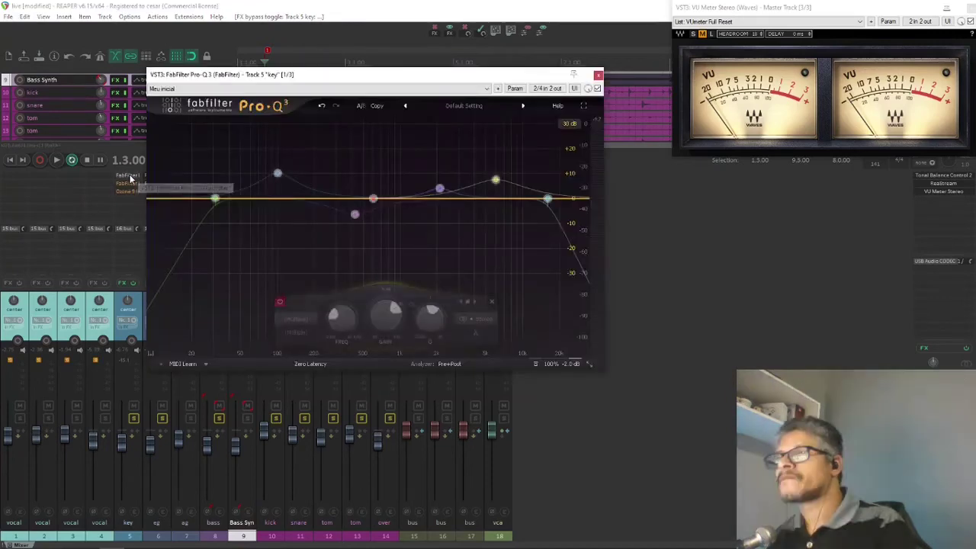
key("space")
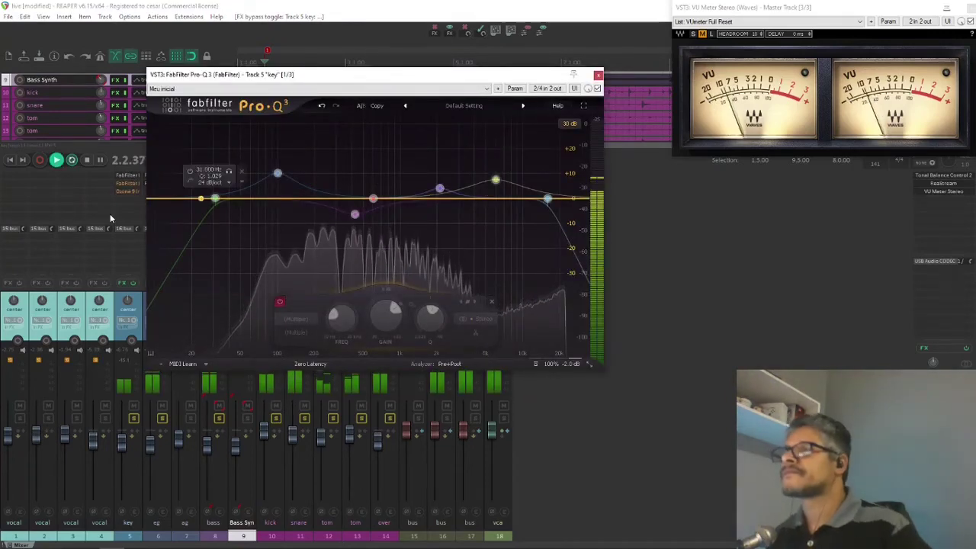
left_click(216, 199)
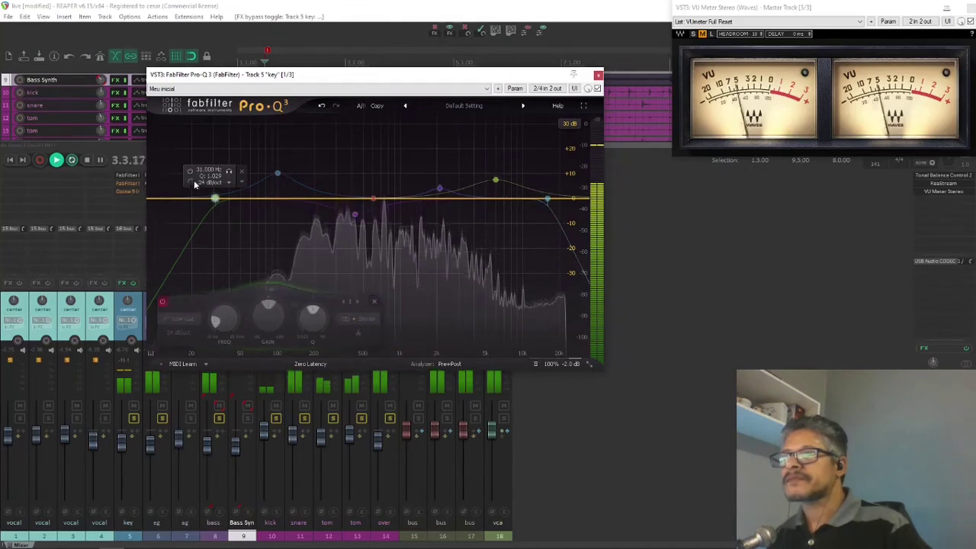
left_click(191, 174)
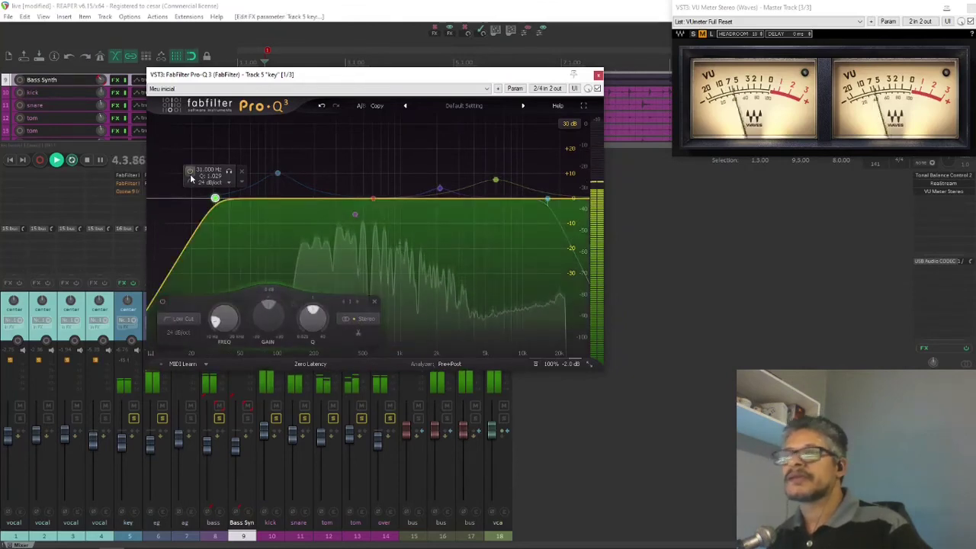
left_click(277, 176)
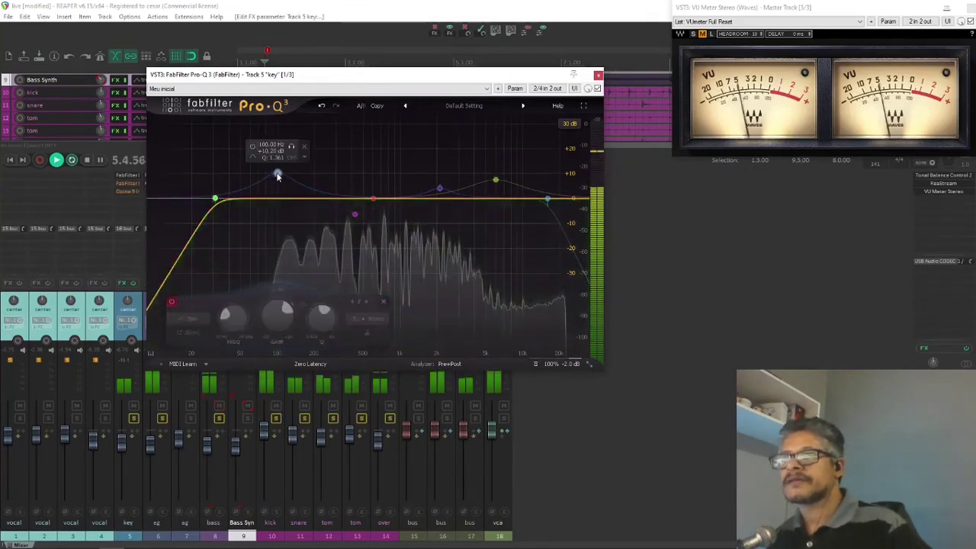
left_click(254, 148)
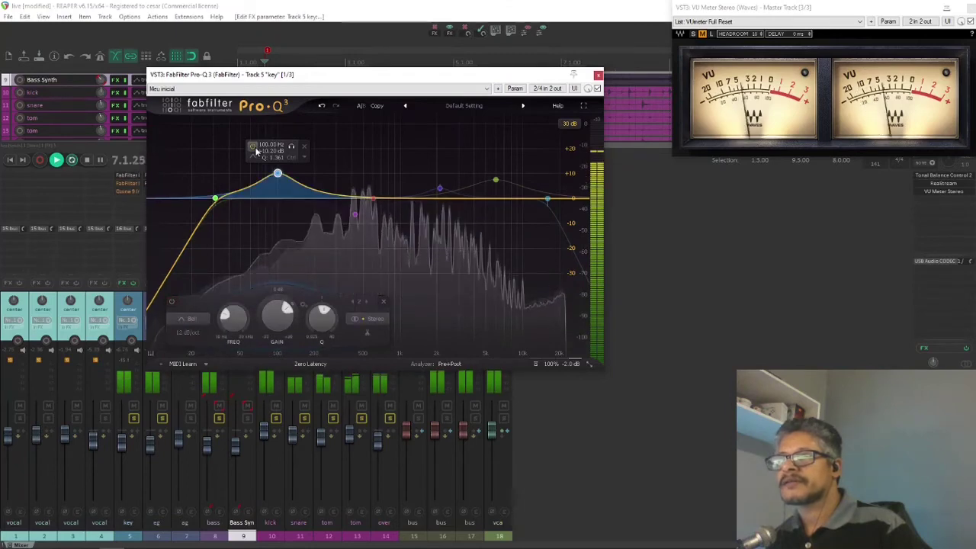
Step: Turn on the key EQ's cut band at about 427 Hz and its 2112 Hz and 6004 Hz boost bands during playback
left_click(356, 218)
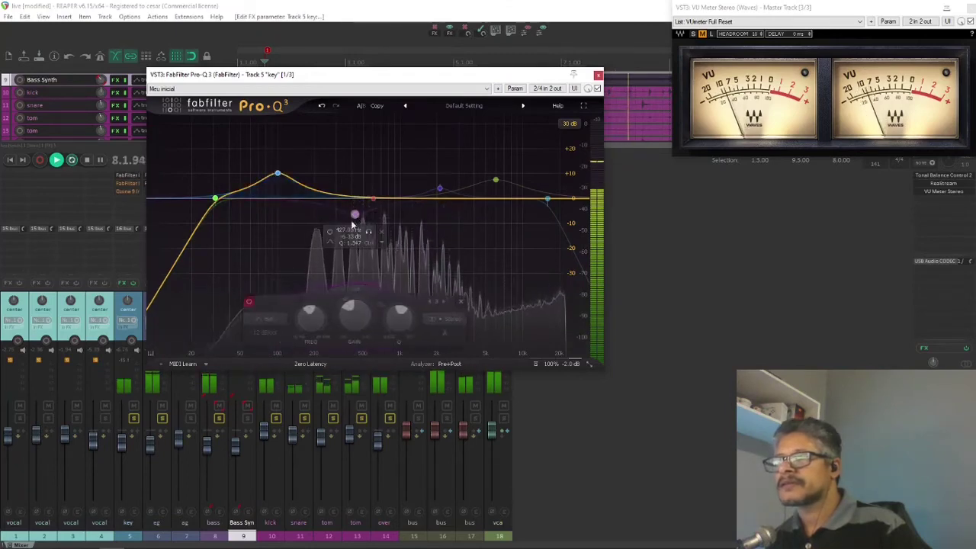
left_click(251, 303)
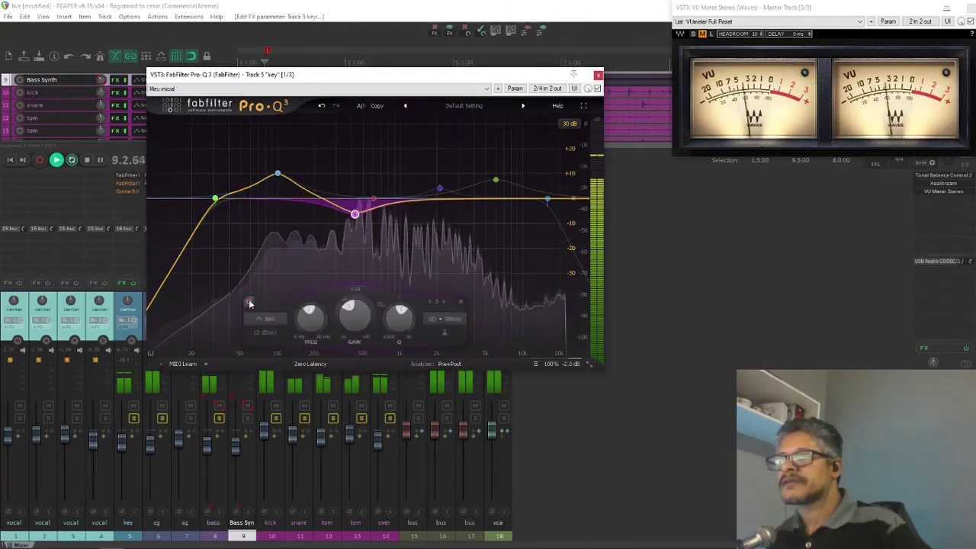
left_click(440, 191)
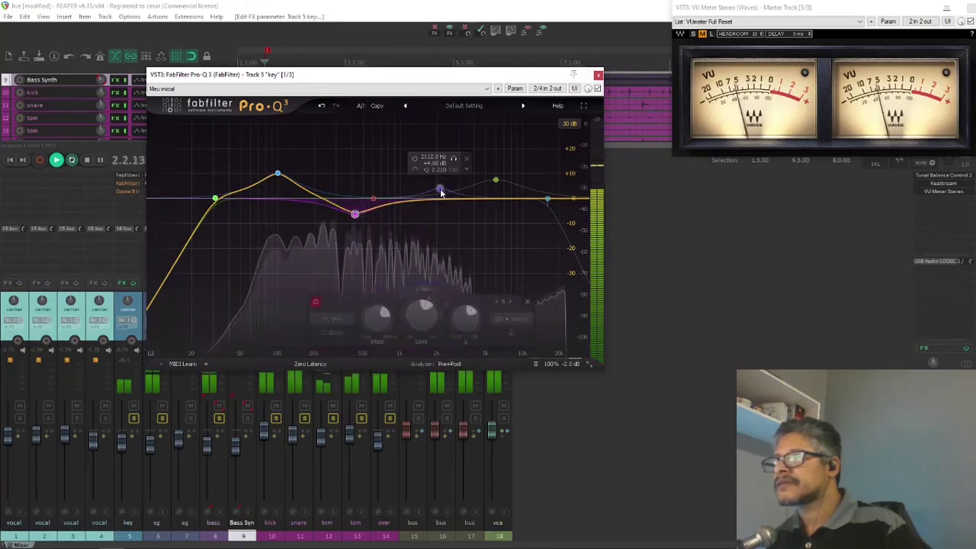
left_click(335, 303)
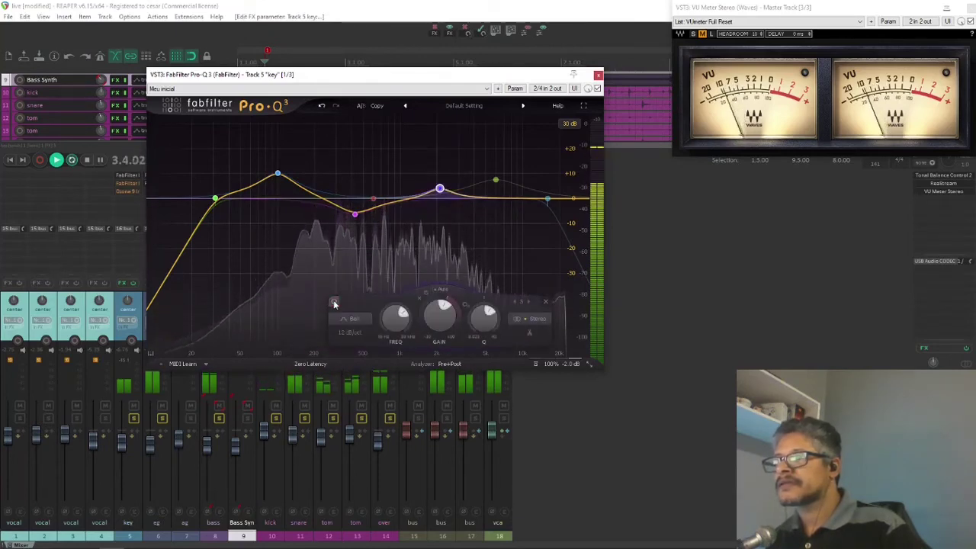
mouse_move(492, 182)
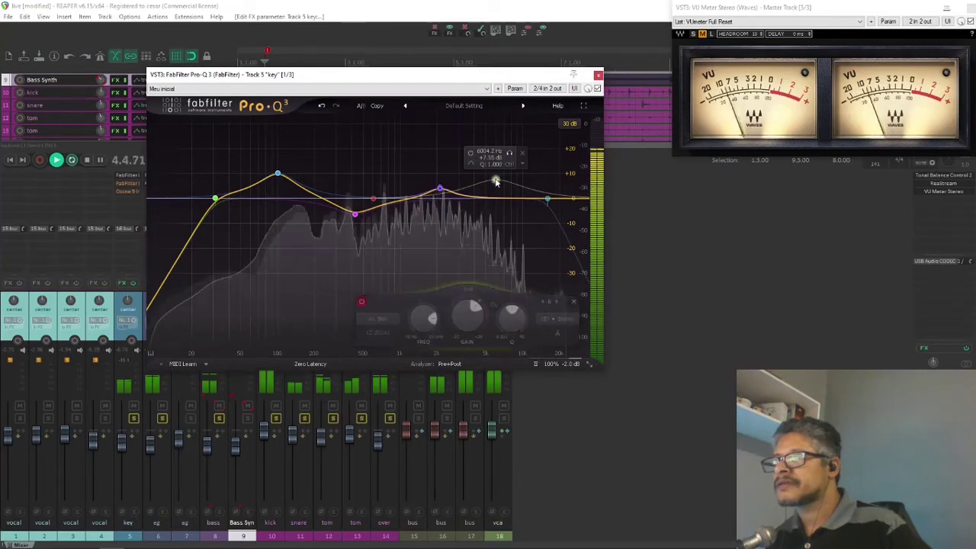
left_click(363, 303)
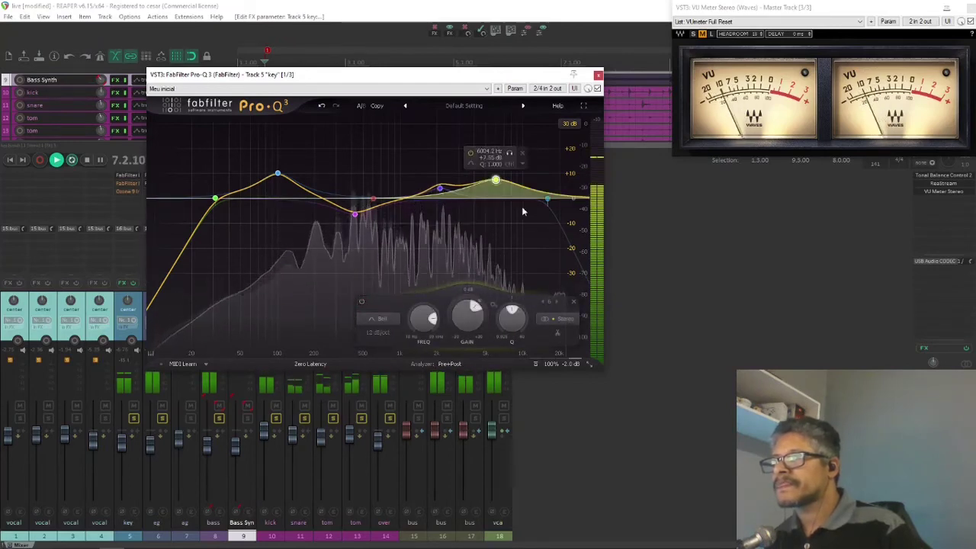
Step: Turn on the key EQ's high cut band at 16000 Hz, close the EQ and stop playback
left_click(548, 200)
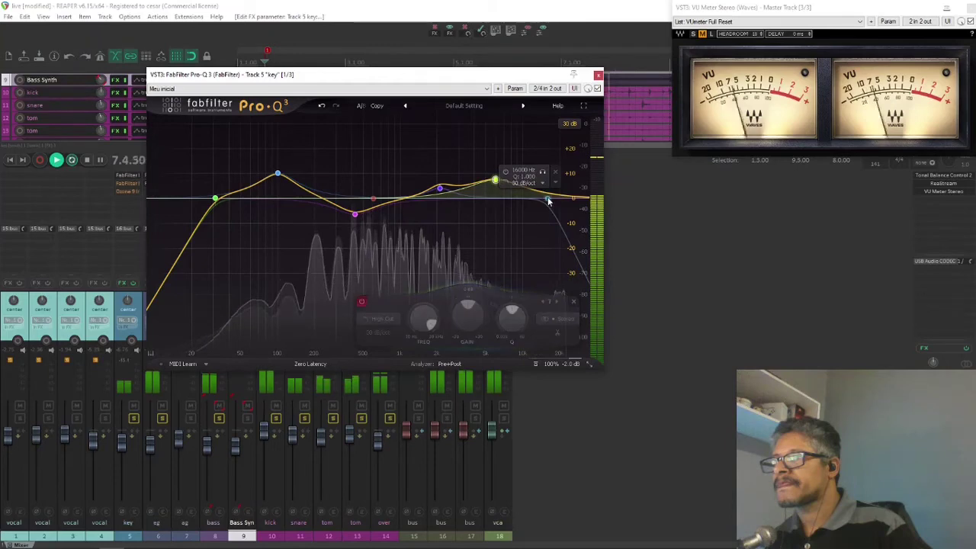
left_click(362, 301)
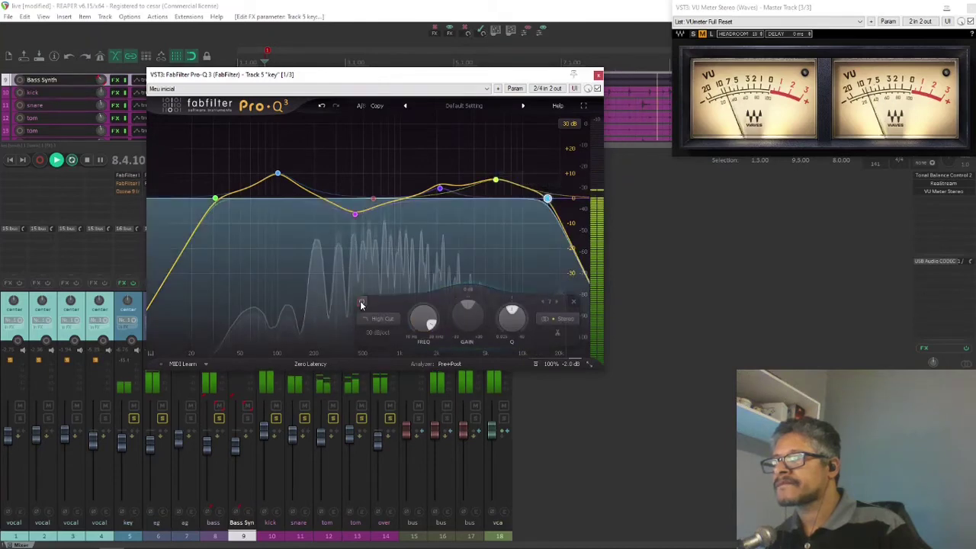
left_click(599, 76)
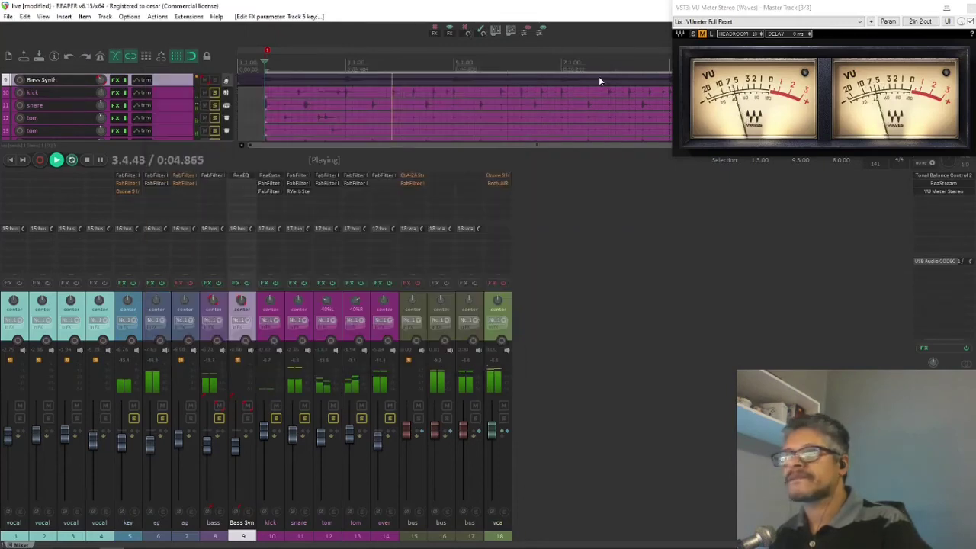
key("space")
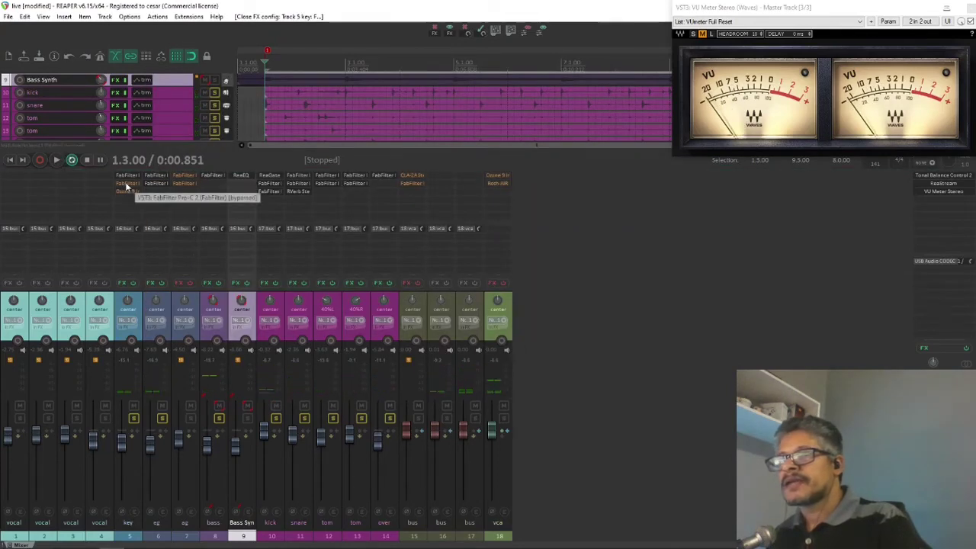
Step: Turn on the key track's Pro-C 2, listen to its compression during a short playback and close it
left_click(126, 184)
left_click(476, 65)
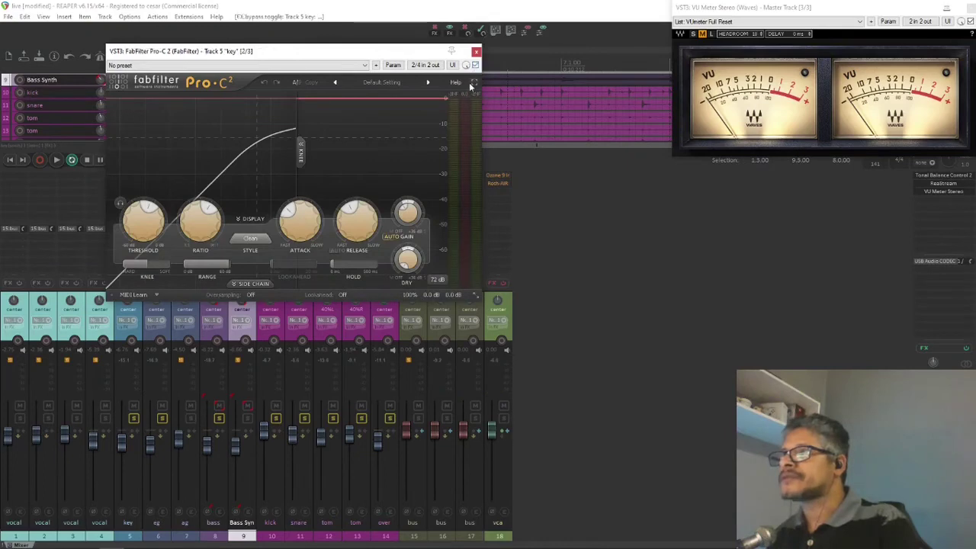
key("space")
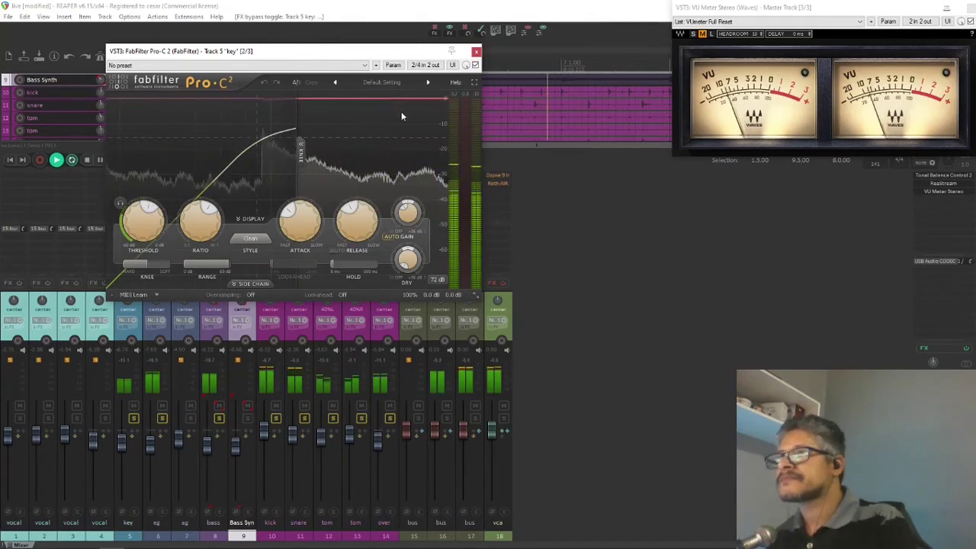
key("space")
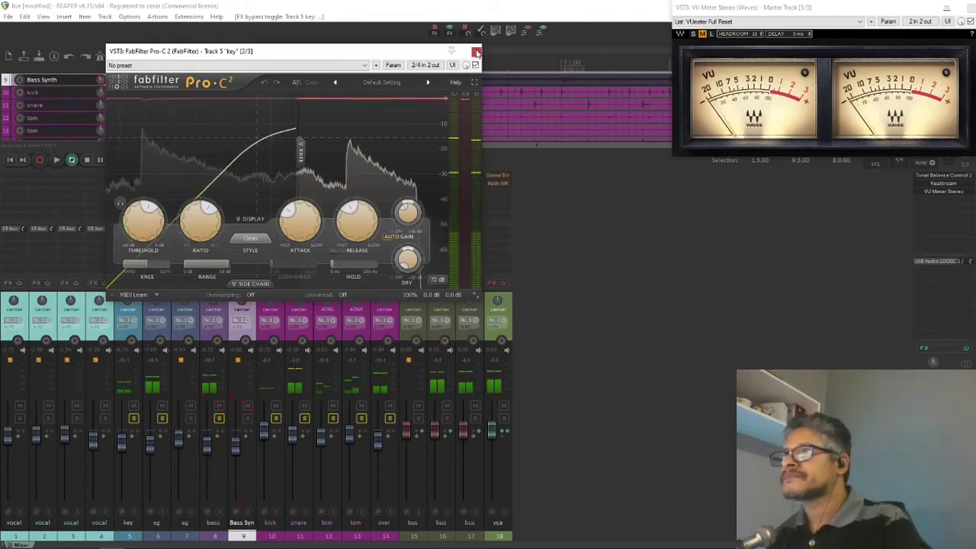
left_click(476, 52)
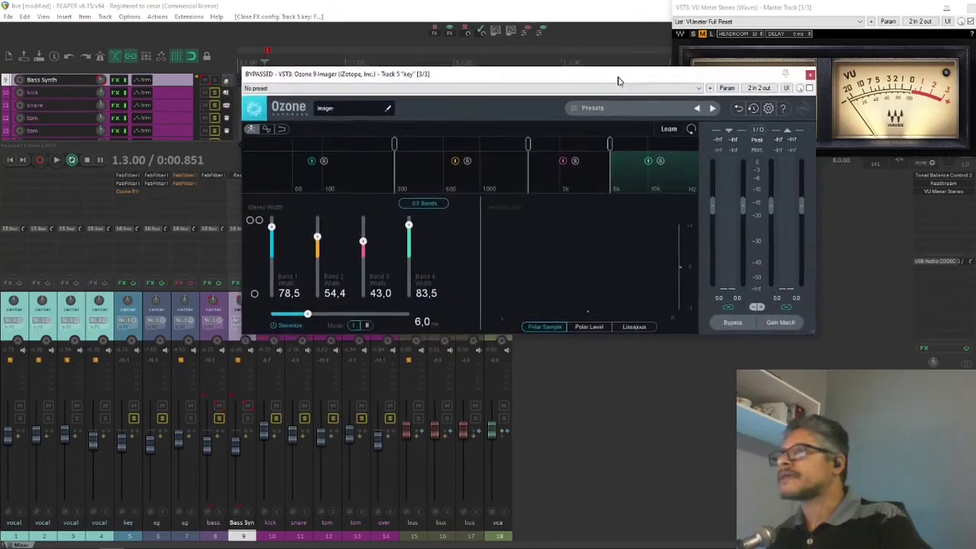
Step: Open the key track's bypassed Ozone 9 Imager and play the loop with only the key track soloed
left_click_drag(616, 73, 572, 100)
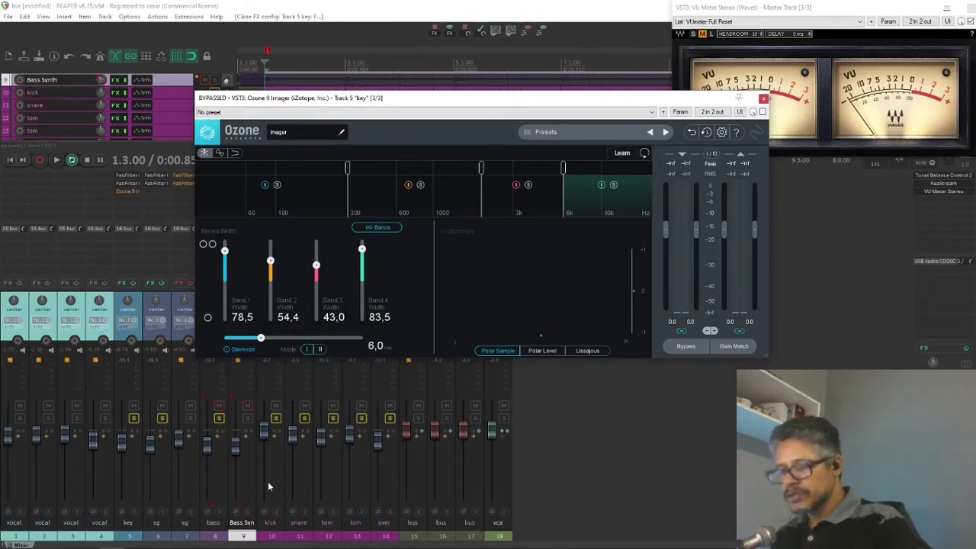
left_click(212, 535)
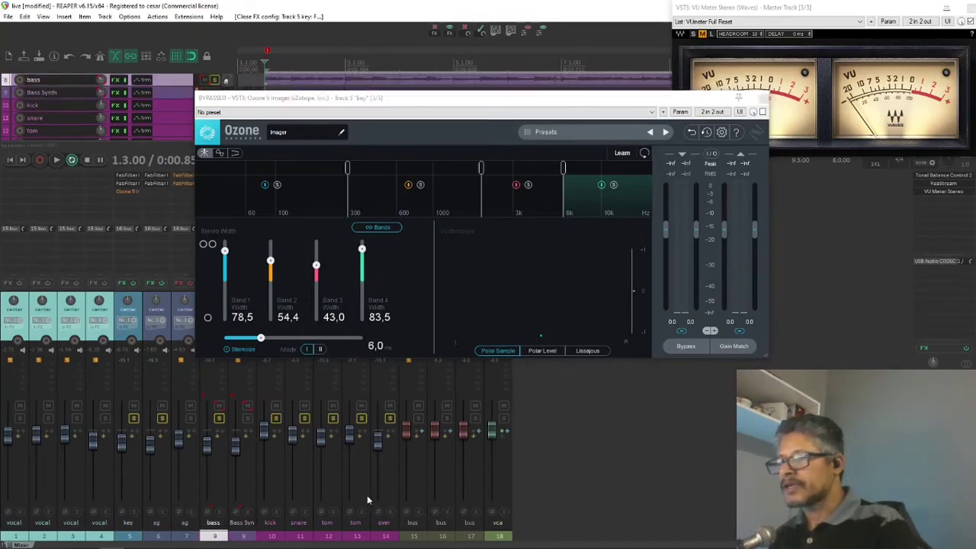
left_click(389, 419)
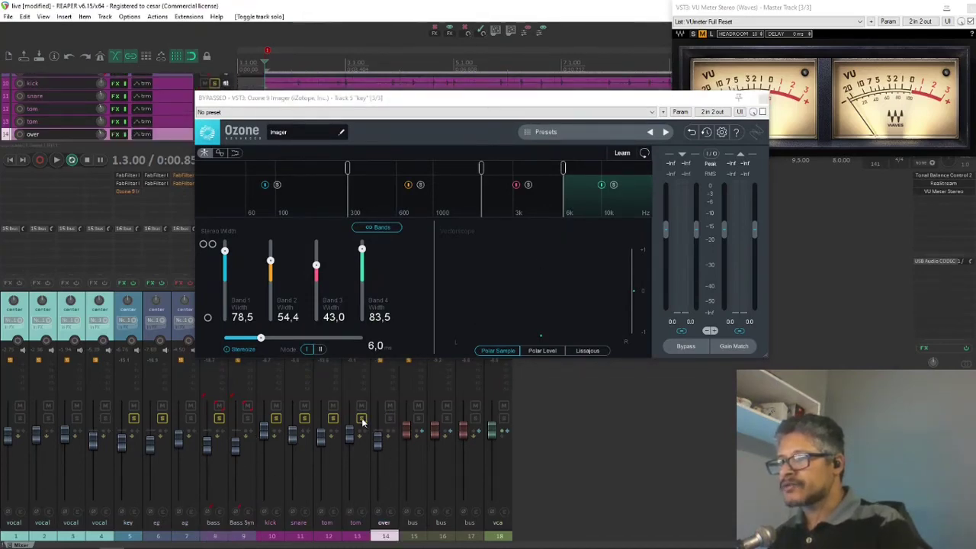
left_click(303, 420)
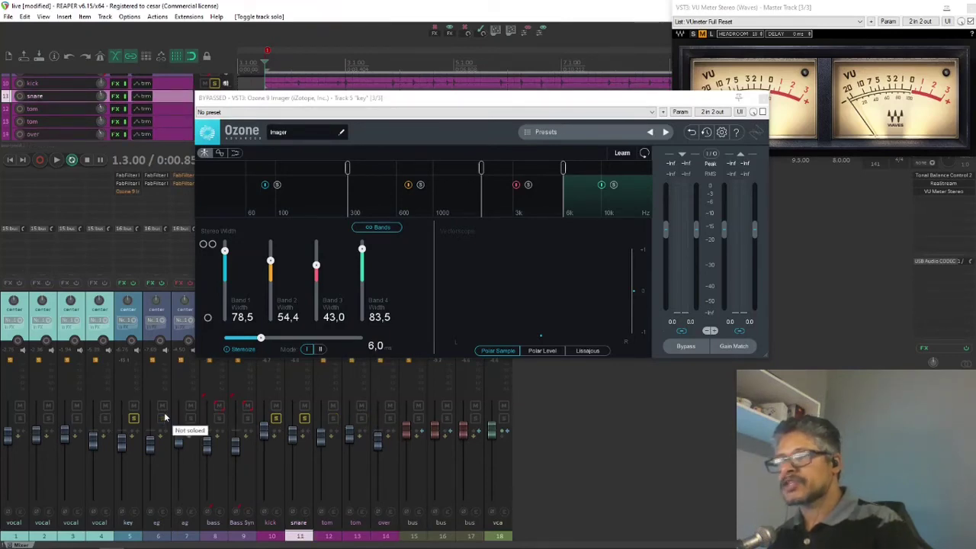
key("space")
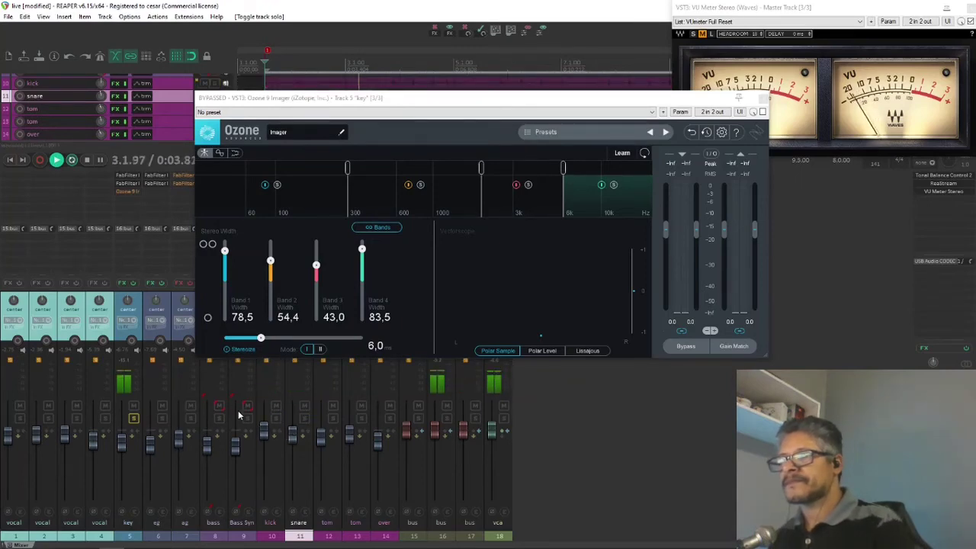
Step: Turn on the key track's Ozone 9 Imager, compare its processing bypassed and active during playback, and close it
left_click(762, 112)
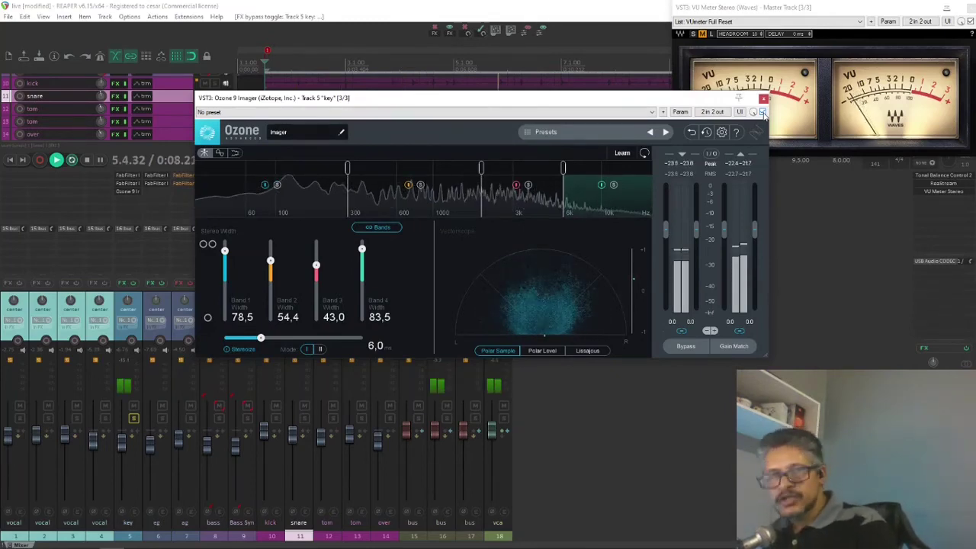
key("space")
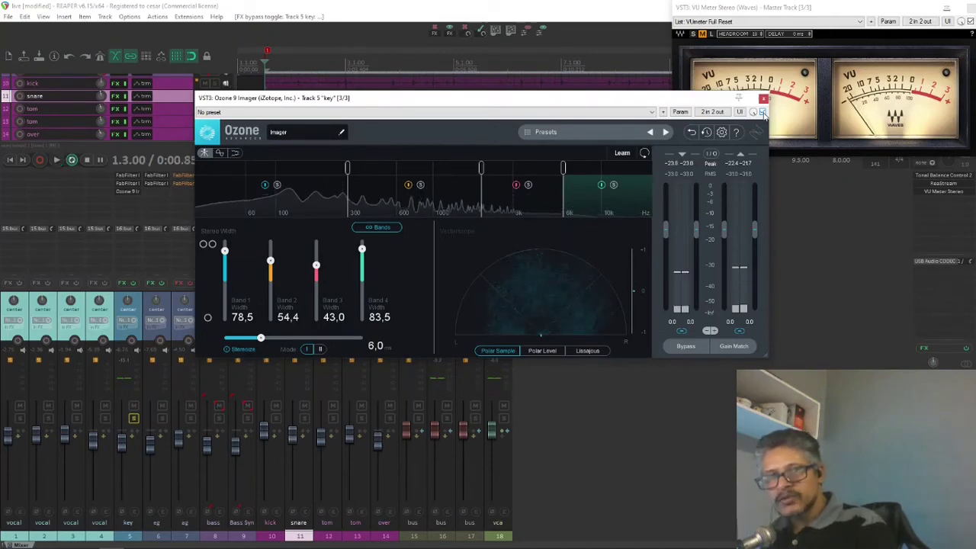
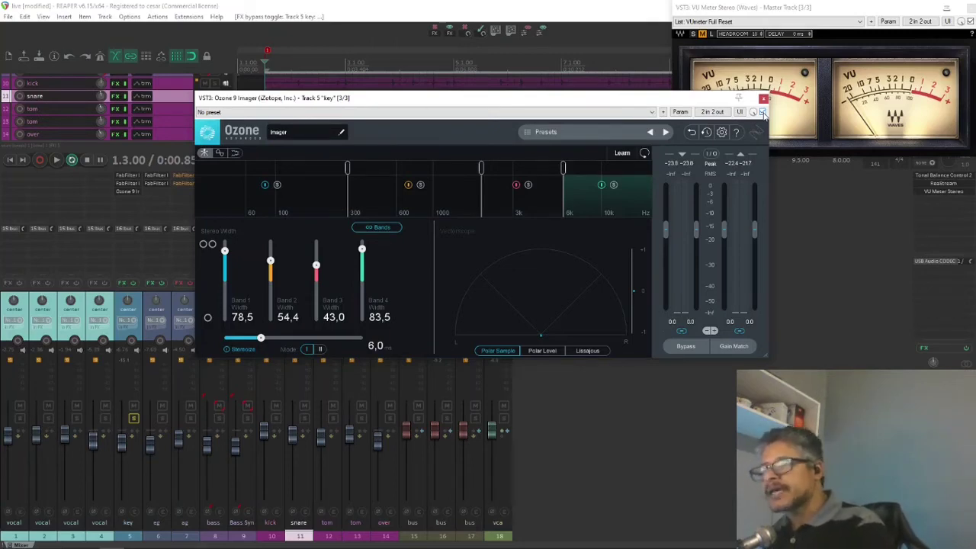
key("space")
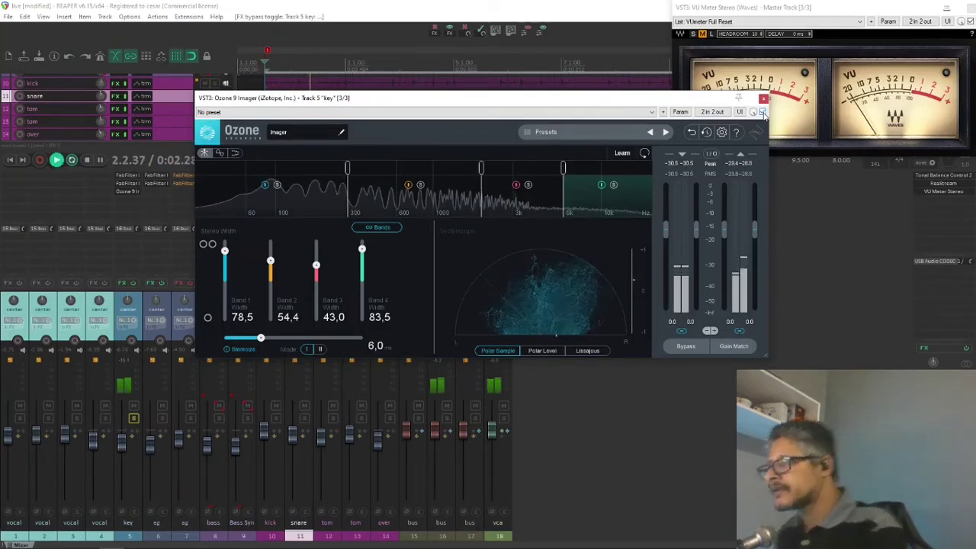
left_click(689, 347)
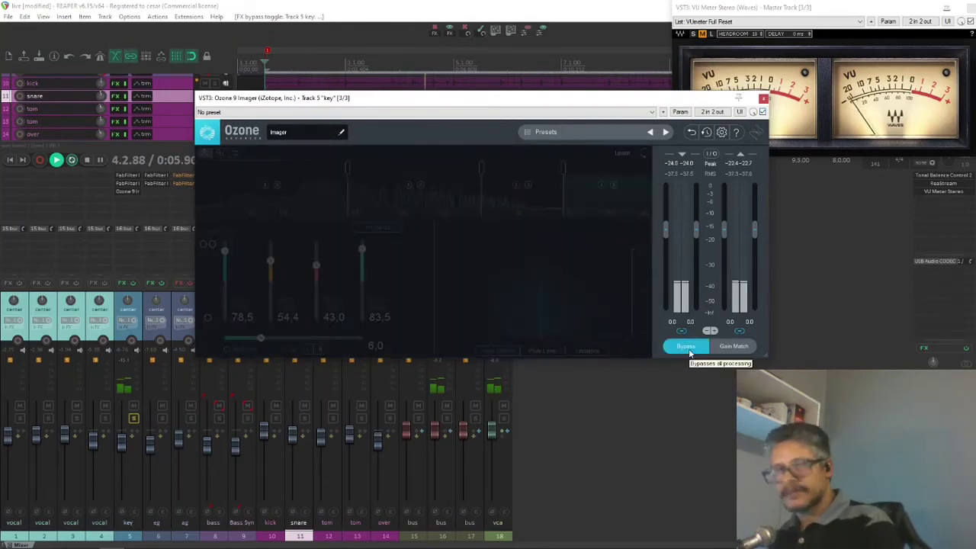
left_click(688, 347)
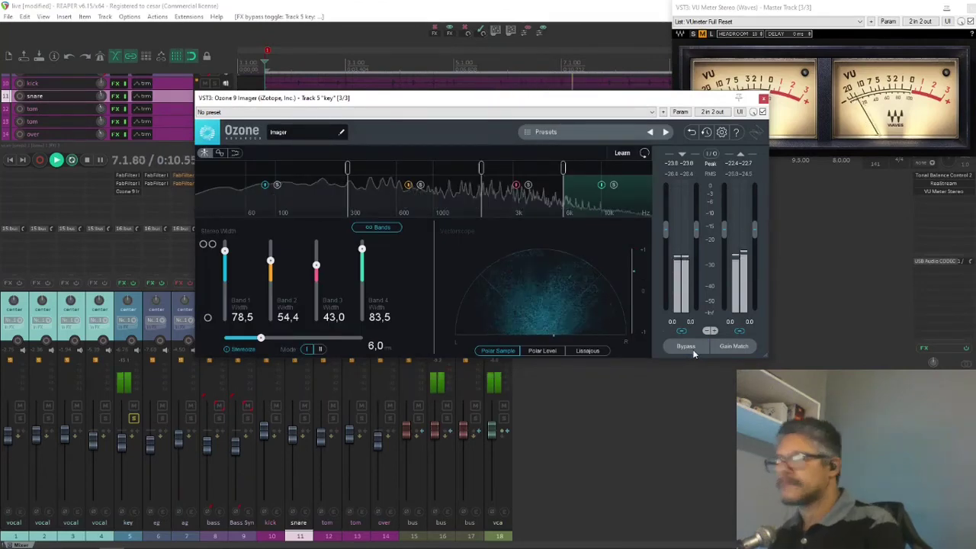
left_click(764, 100)
key("space")
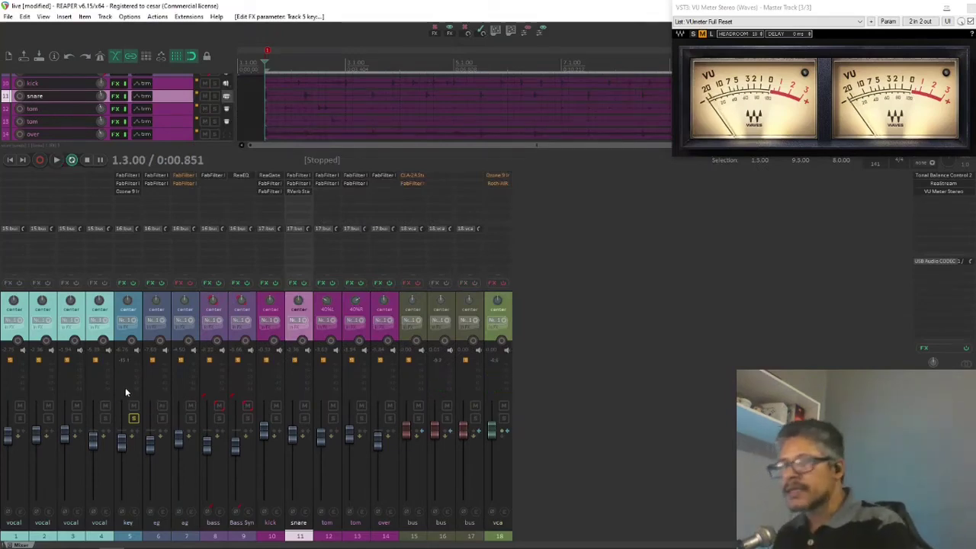
Step: Replace the key solo with solos on buses 16 and 17, and enable the ag track's effects chain and Pro-Q 3
left_click(133, 418)
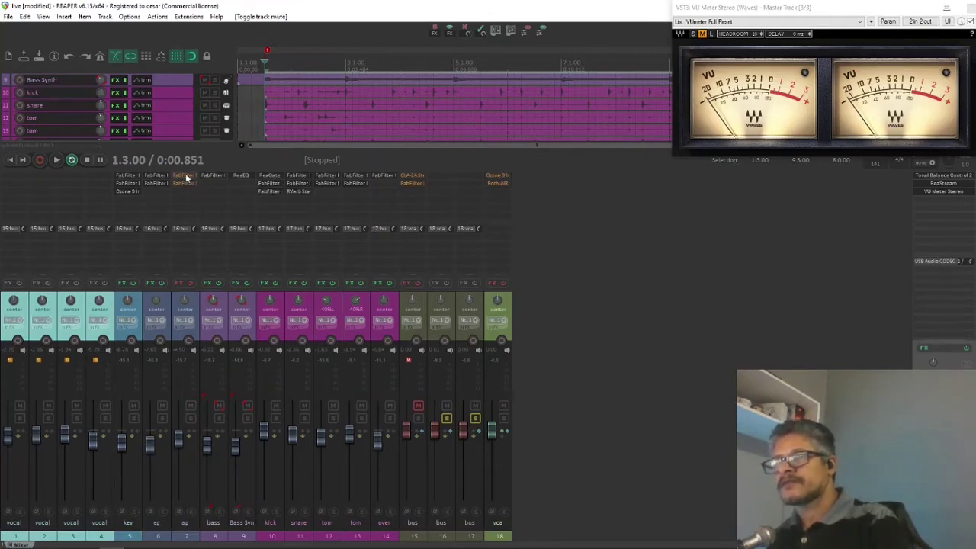
left_click(185, 178)
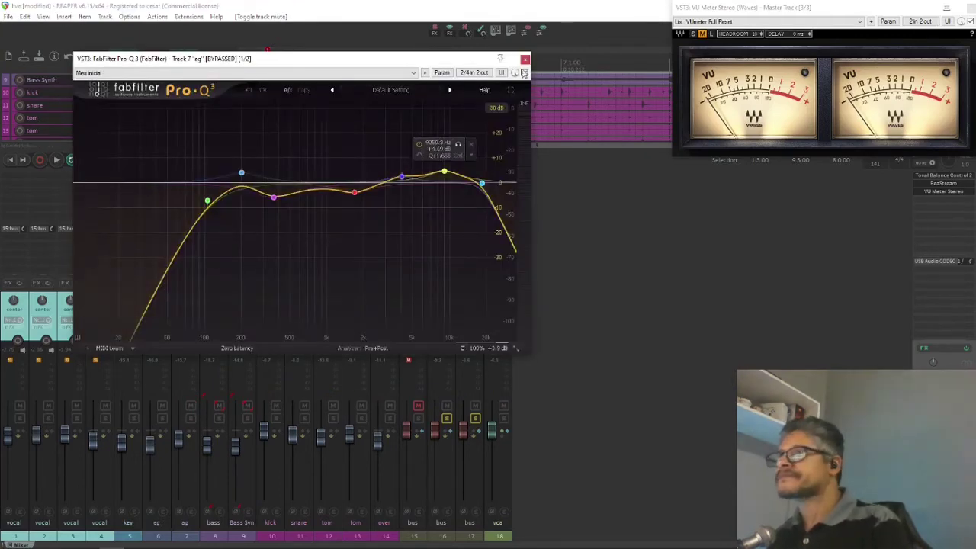
left_click_drag(435, 63, 761, 116)
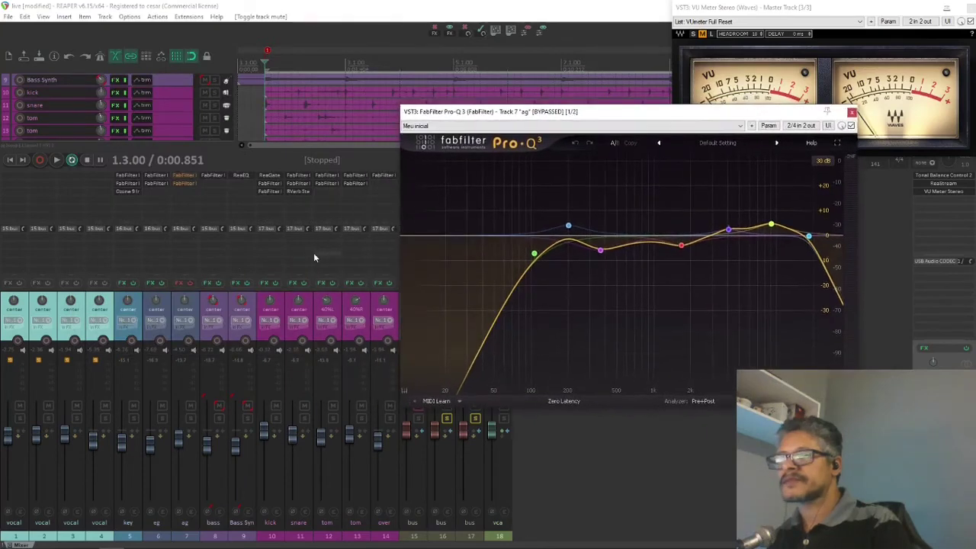
left_click(190, 282)
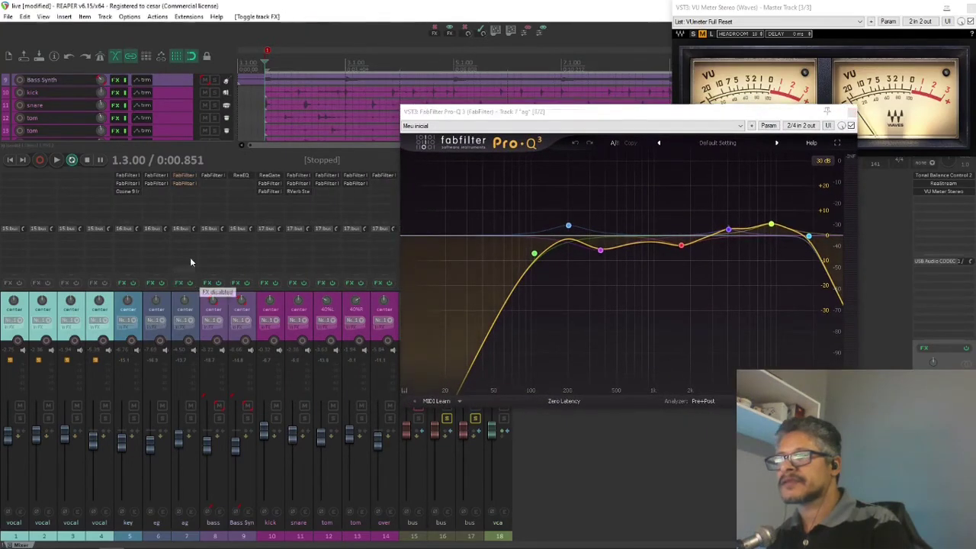
left_click(175, 186, "shift")
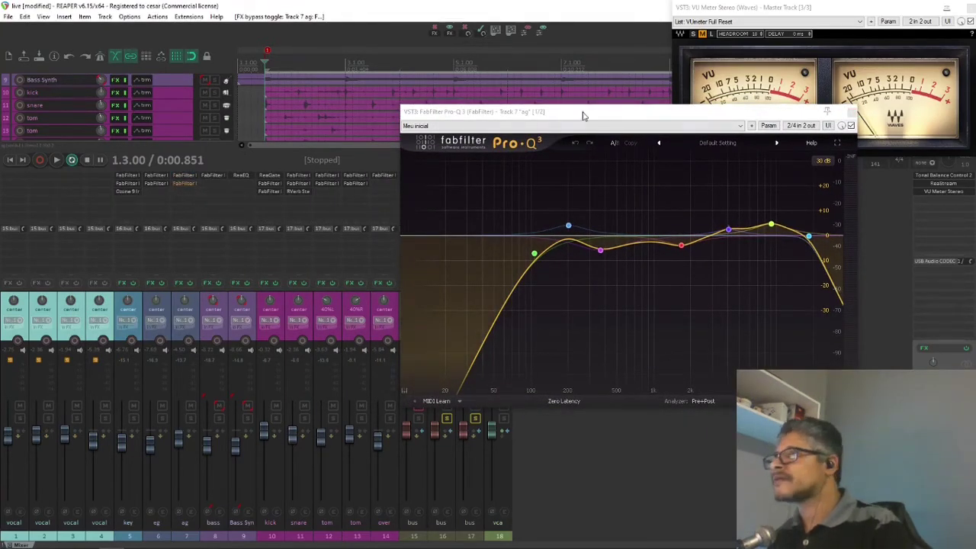
left_click_drag(583, 115, 334, 109)
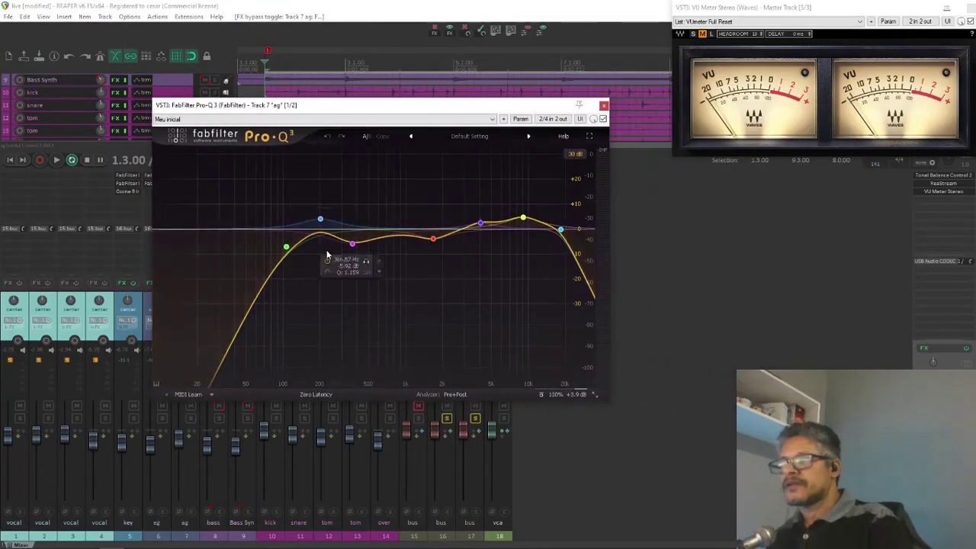
Step: Examine the ag EQ's low cut and 200 Hz boost bands, and play the loop with ag soloed and bus 17 unsoloed
left_click(288, 248)
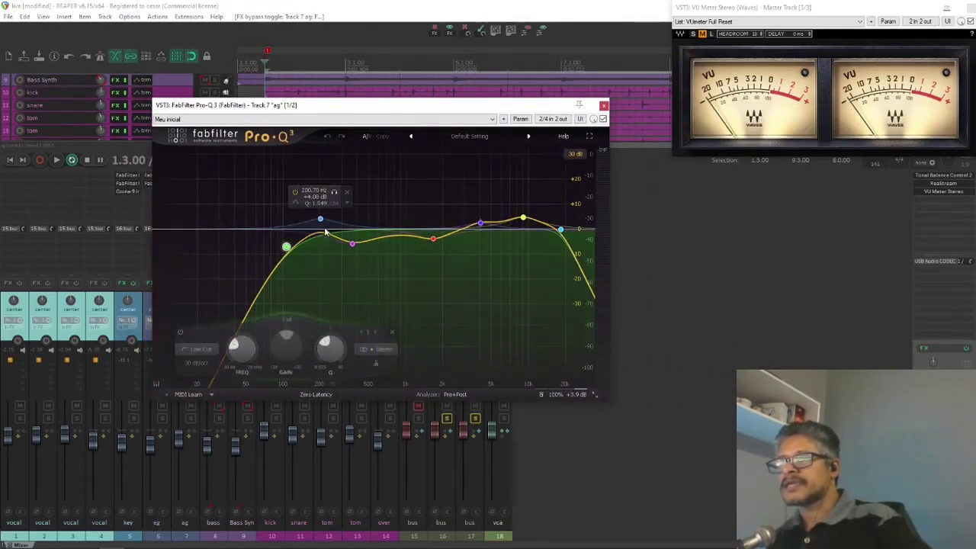
left_click(321, 220)
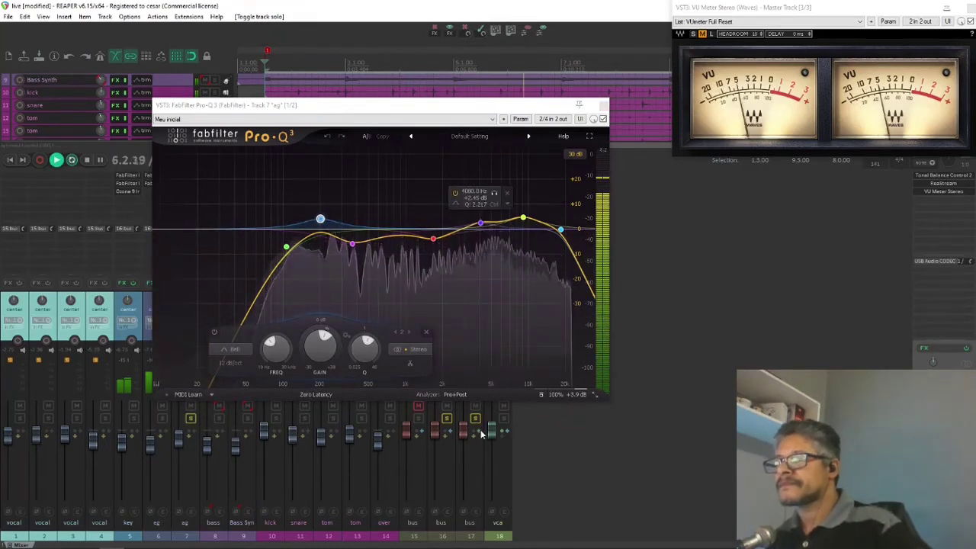
left_click(475, 421)
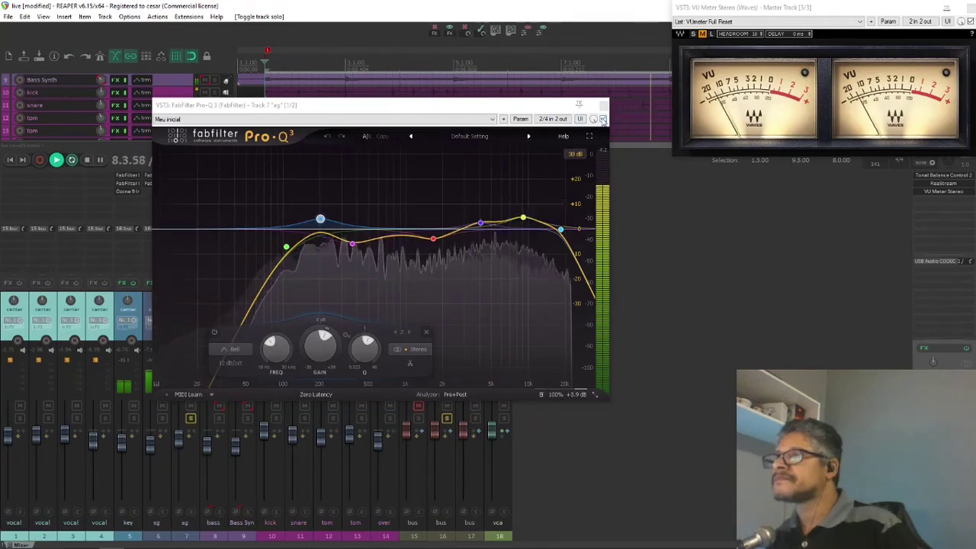
Step: Compare the ag track's sound with its Pro-Q 3 bypassed and active during playback, leaving the EQ on
left_click(603, 119)
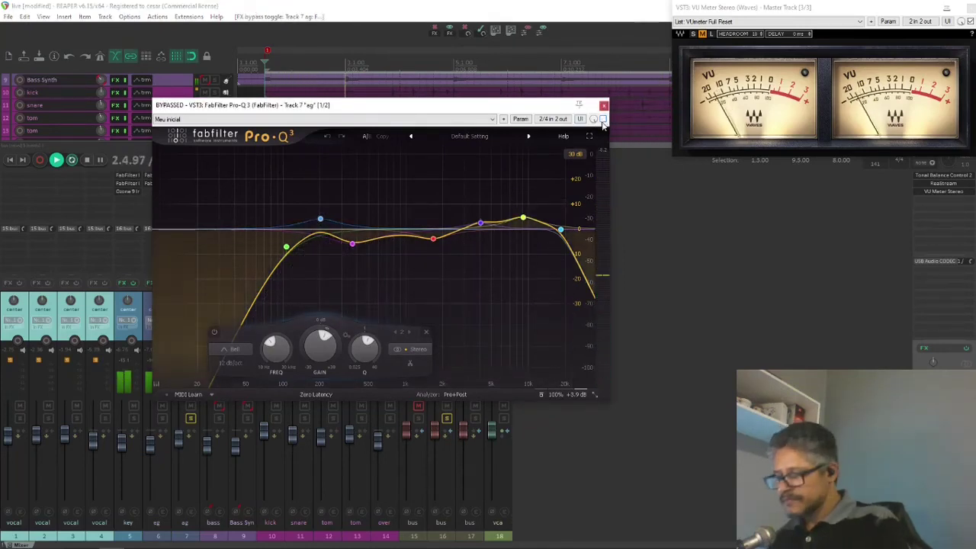
key("space")
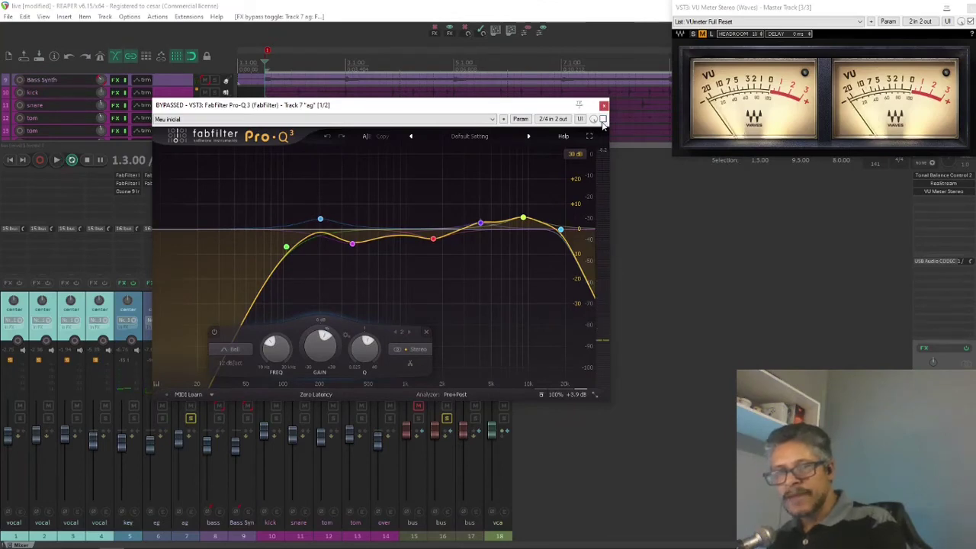
key("space")
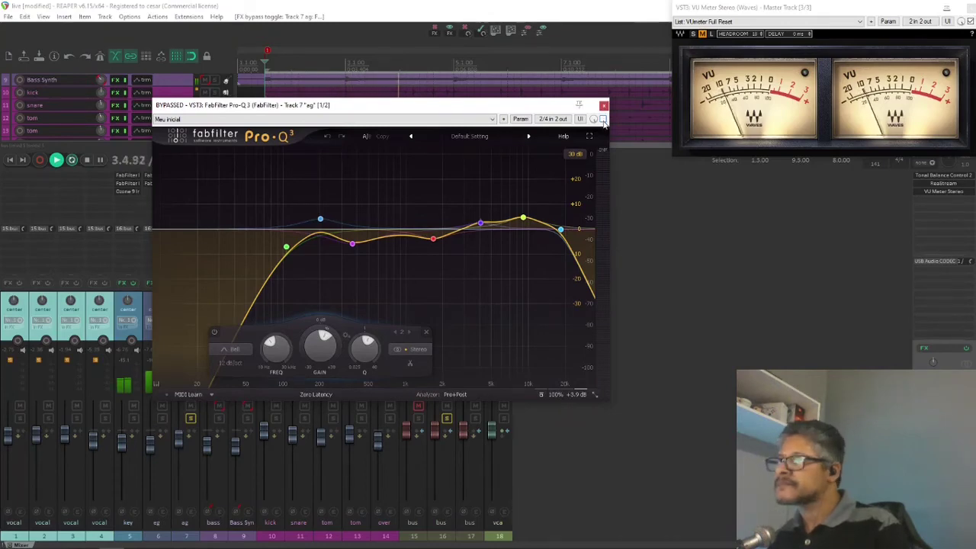
left_click(602, 120)
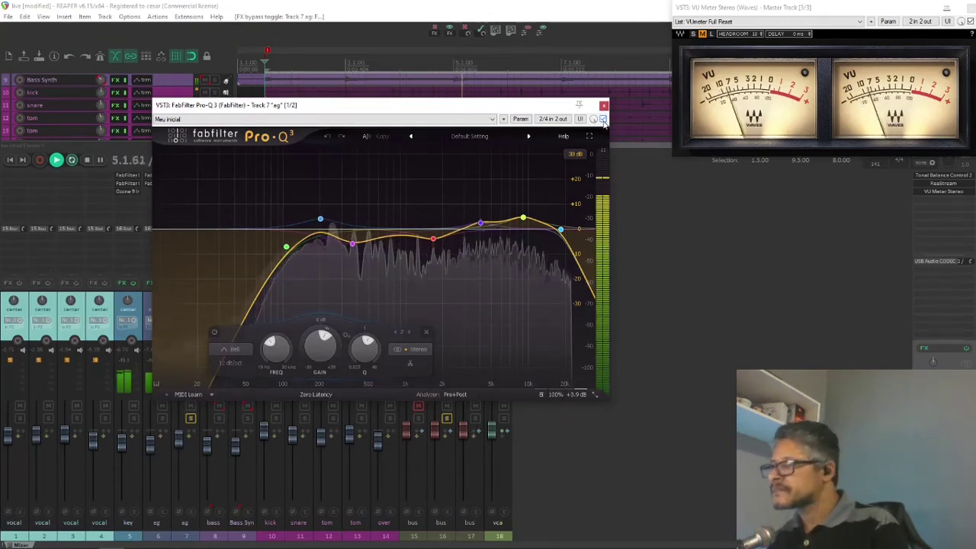
left_click(602, 120)
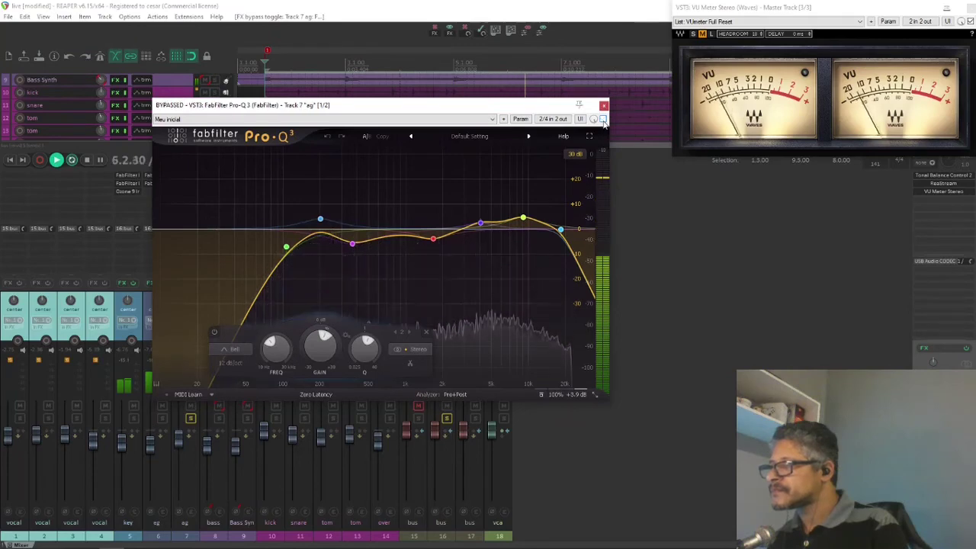
left_click(603, 120)
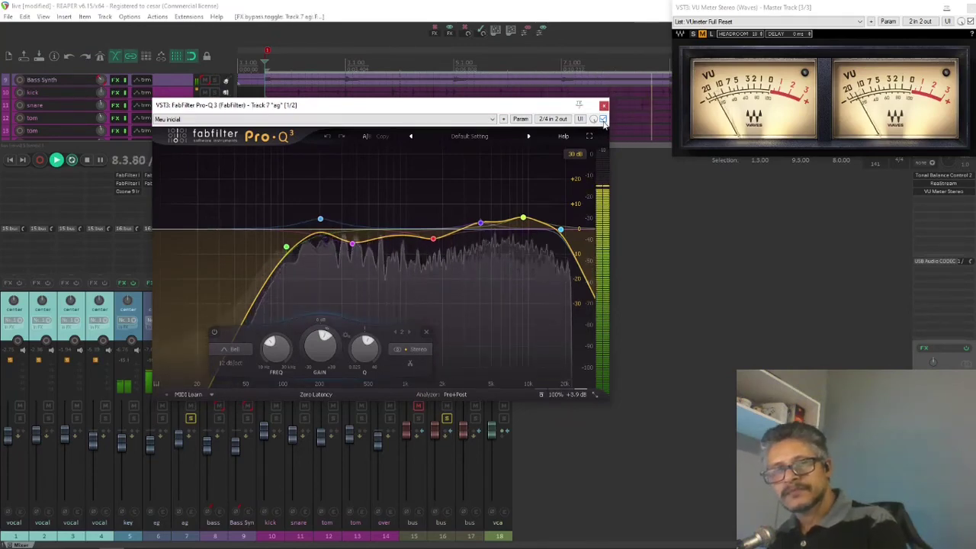
Step: Close the ag track's Pro-Q 3, turn on its Pro-C 2 compressor, and audition the compression during playback
key("space")
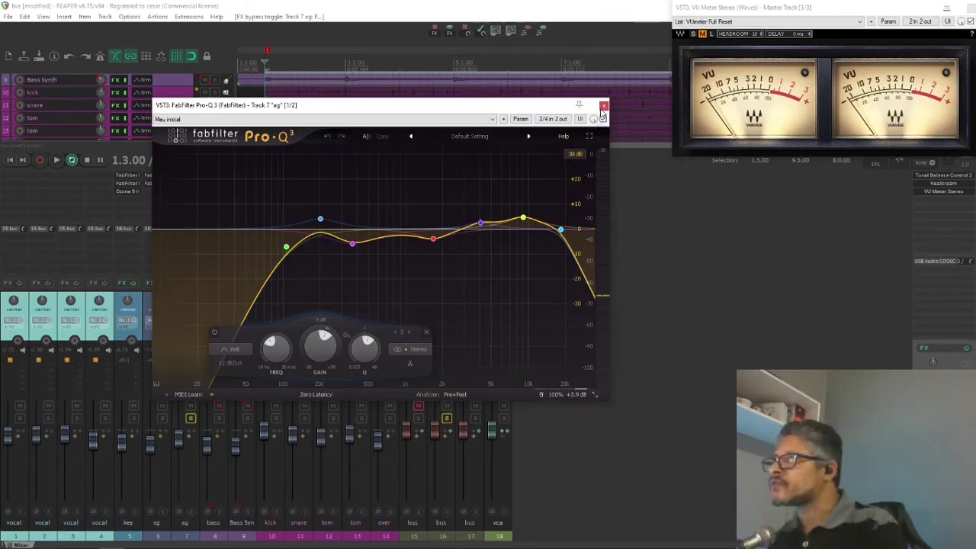
left_click(603, 105)
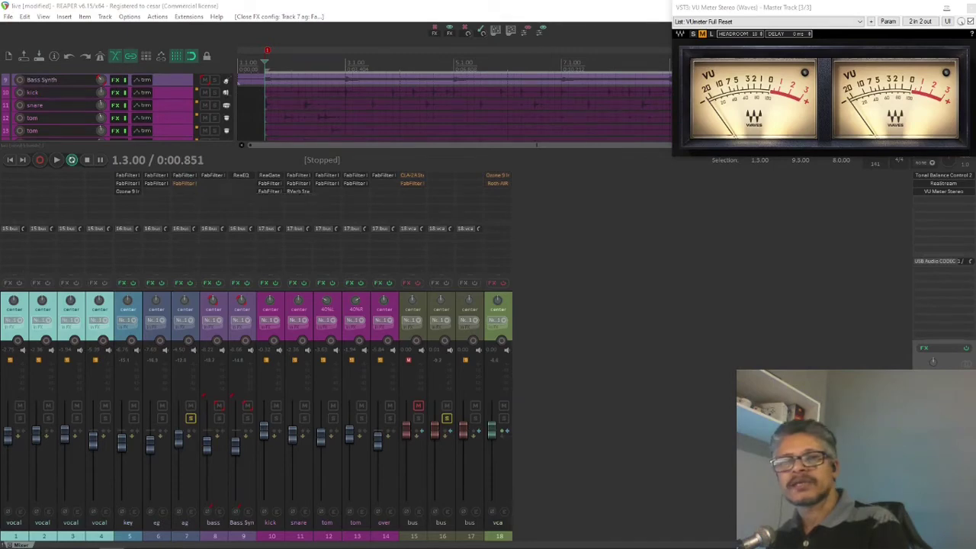
left_click(184, 184)
left_click_drag(517, 69, 576, 78)
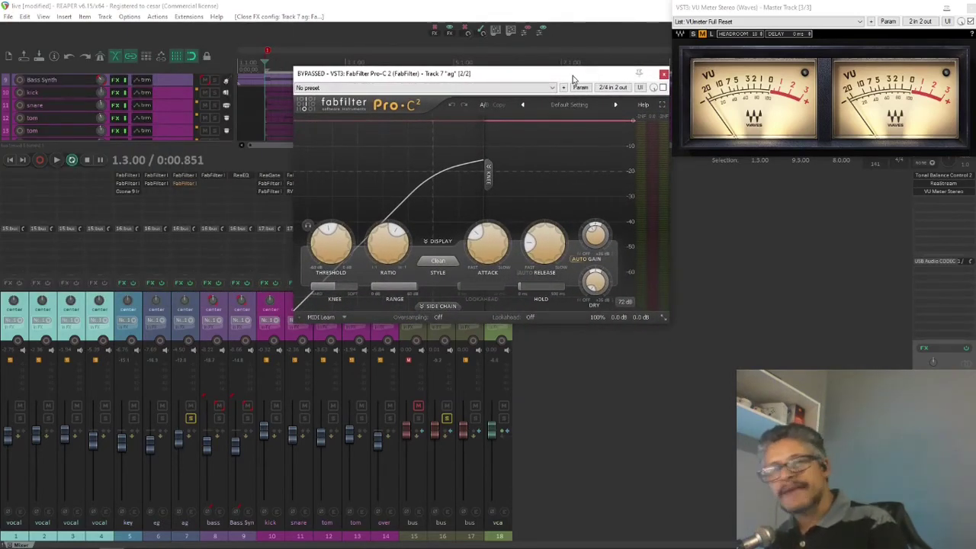
left_click(663, 88)
key("space")
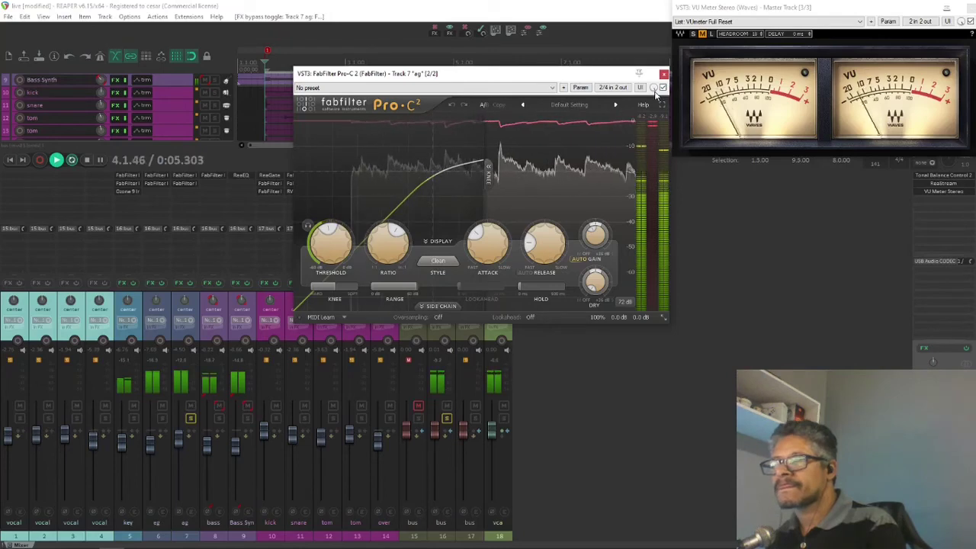
left_click(665, 74)
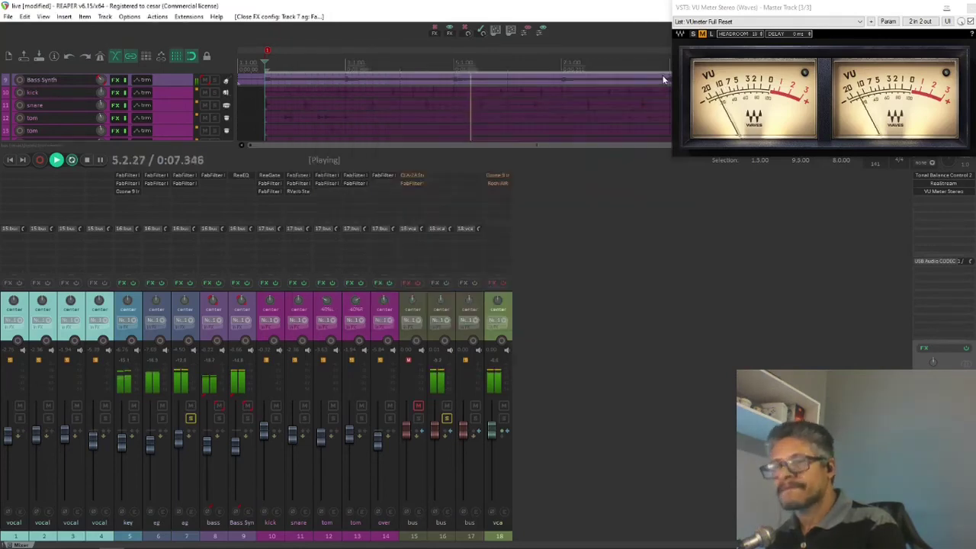
Step: Unsolo the ag track and bus 16, and listen to the loop with no solos before stopping
left_click(191, 418)
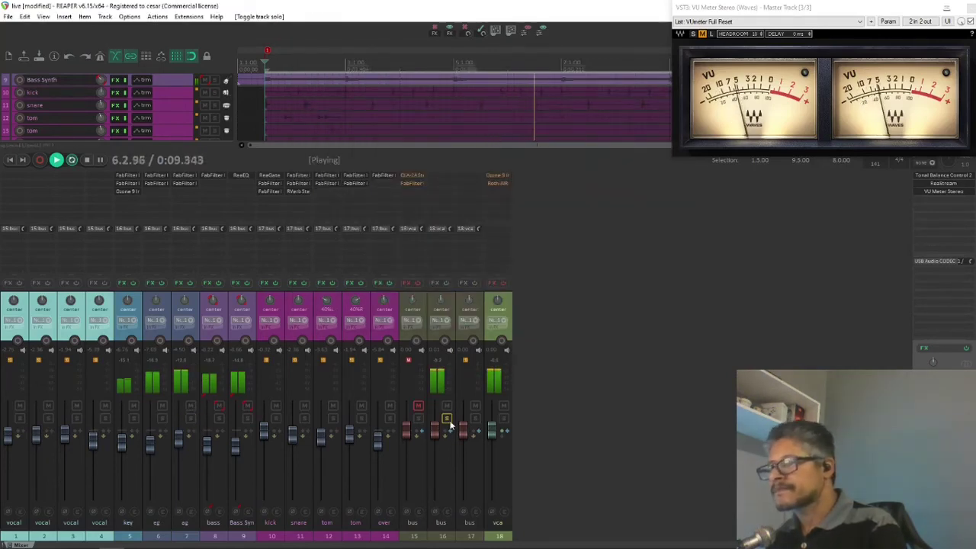
left_click(448, 423)
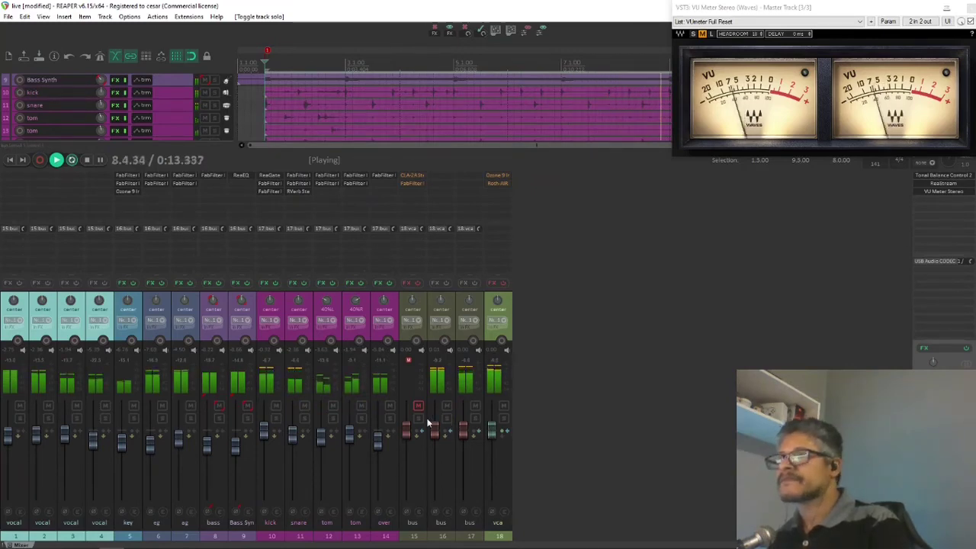
key("space")
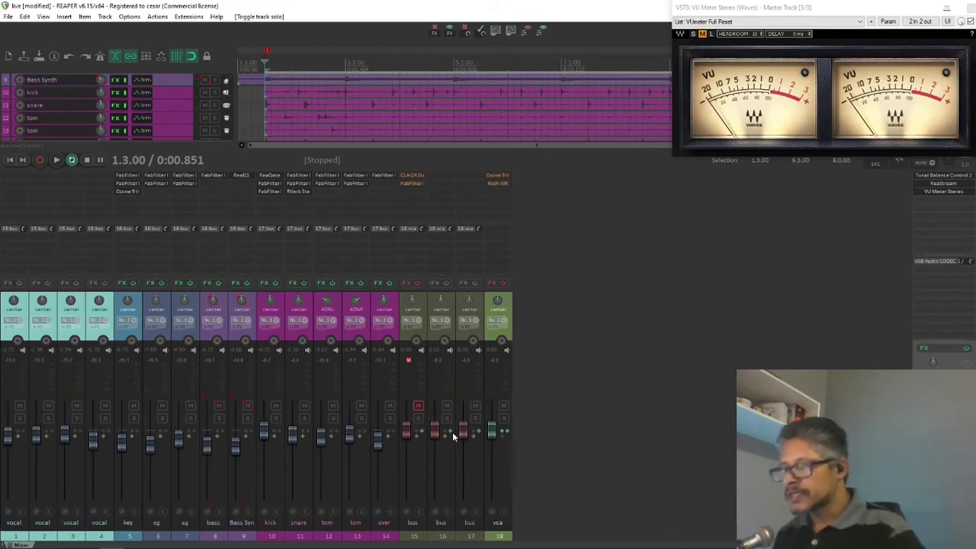
Step: Solo buses 15, 16 and 17, unmute bus 15, and play the loop
left_click(419, 419)
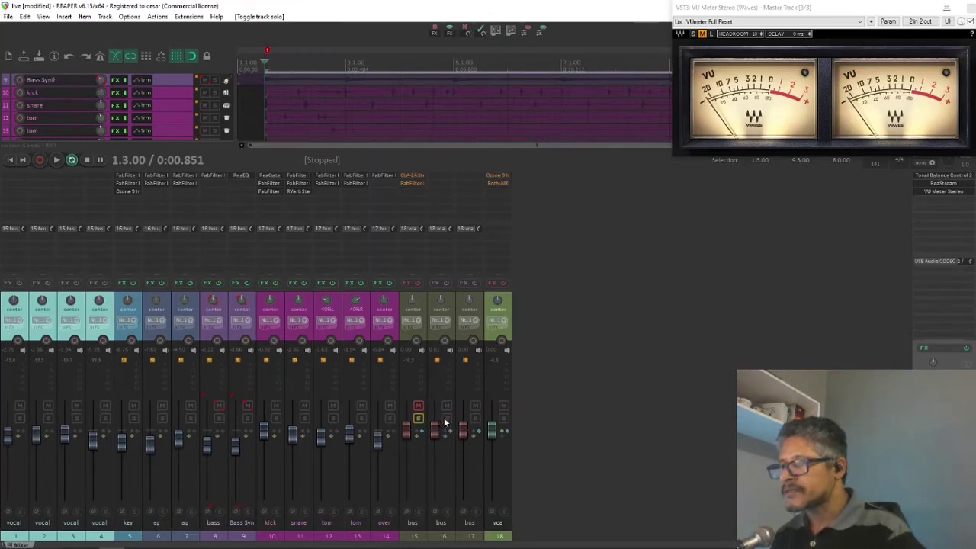
left_click(447, 420)
left_click(474, 419)
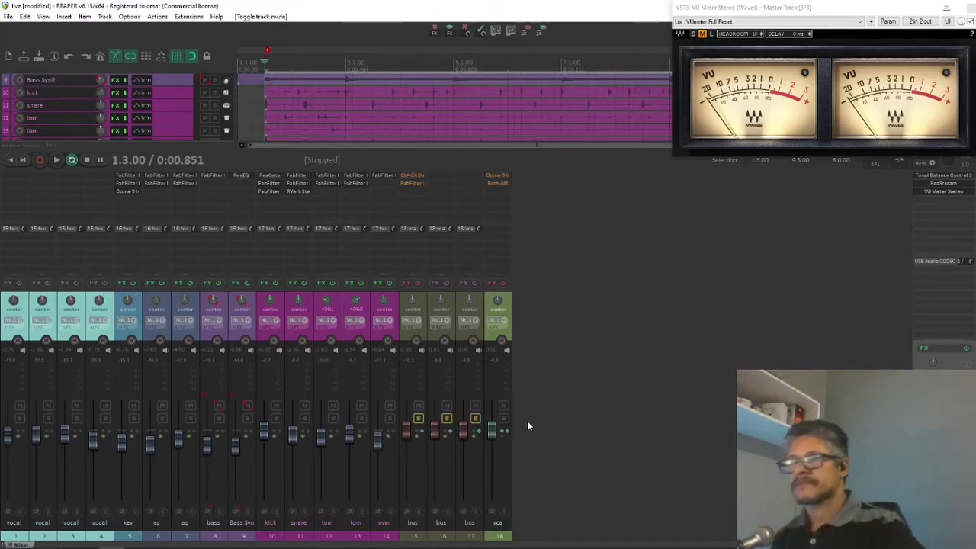
key("space")
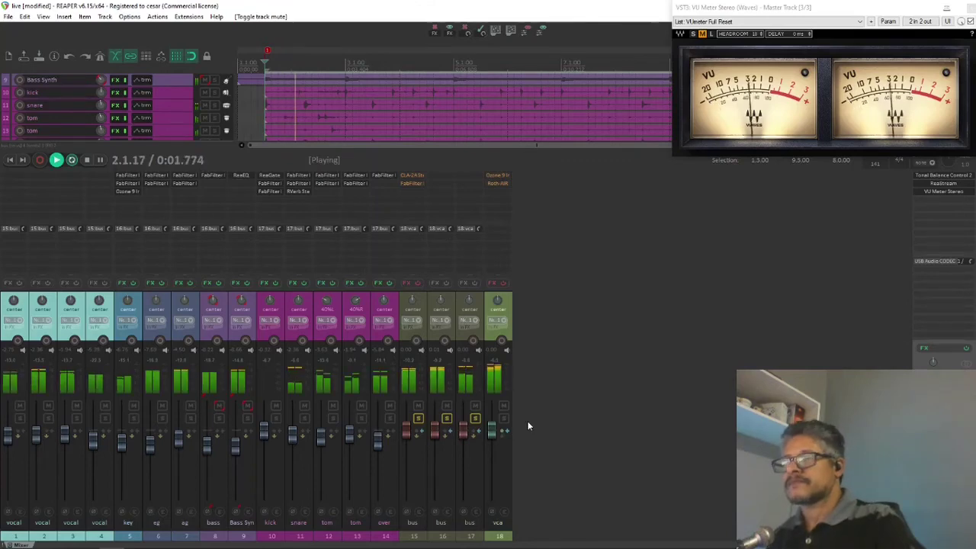
Step: Unsolo buses 16 and 17, and replay the loop with only the vocal bus 15 soloed
left_click(447, 421)
left_click(470, 421)
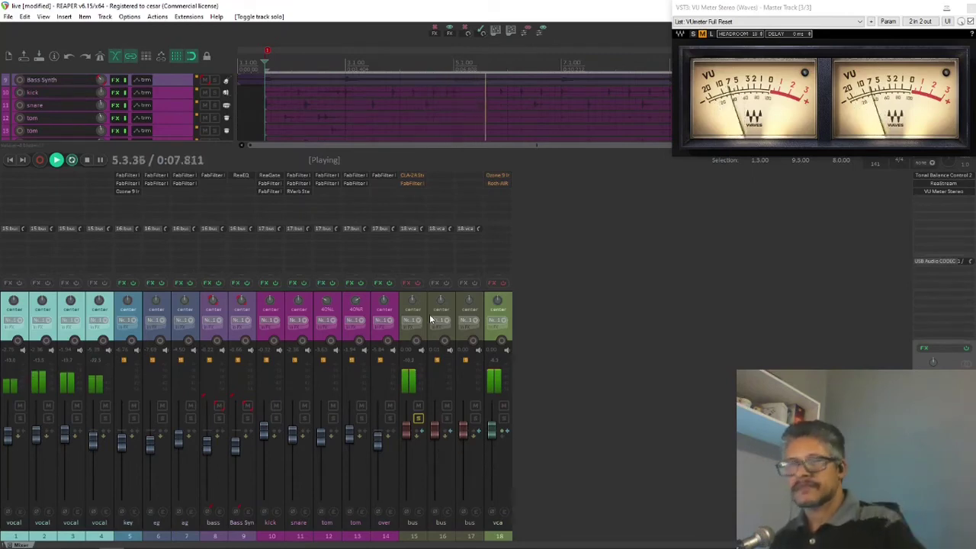
key("space")
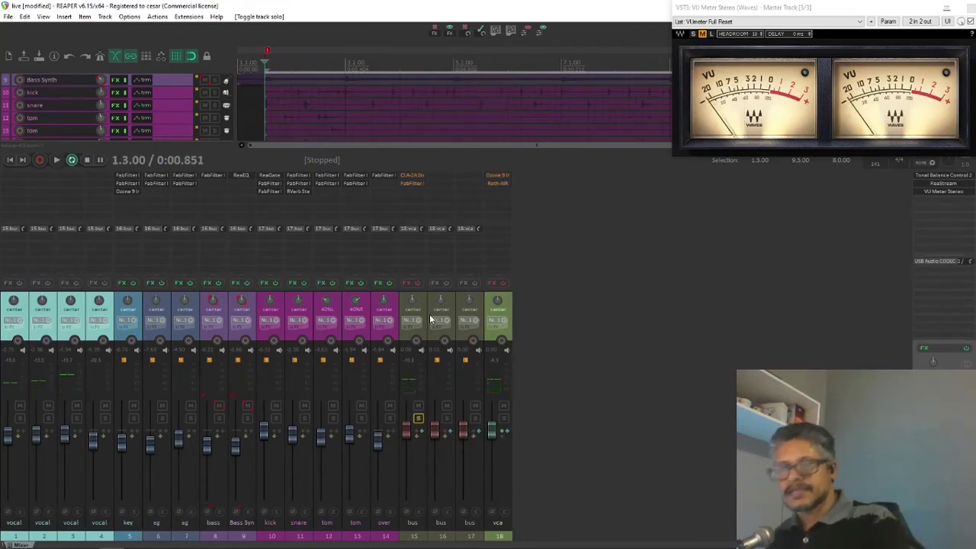
key("space")
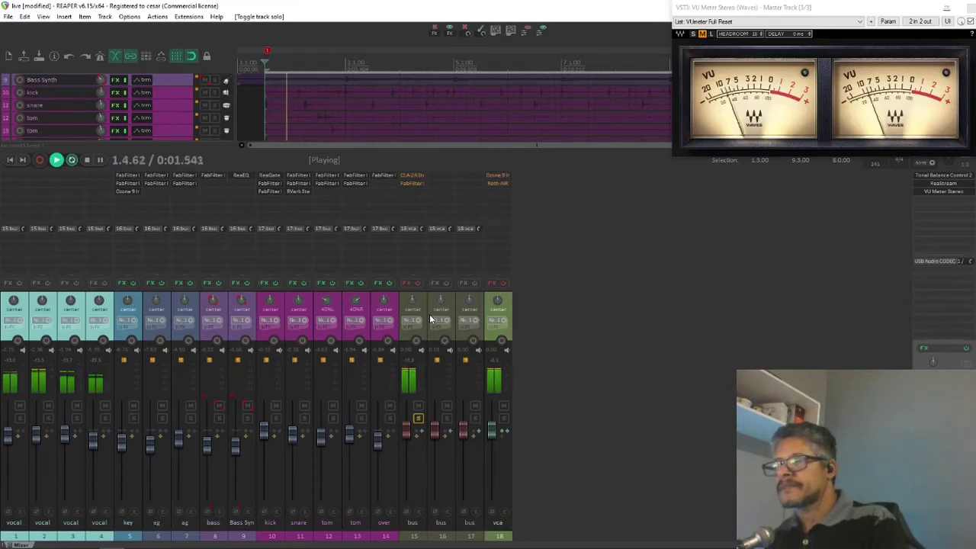
Step: Bypass the individual plugins on vocal bus 15 and enable its effects chain, ending with playback stopped and the plugin windows closed
left_click(415, 183, "shift")
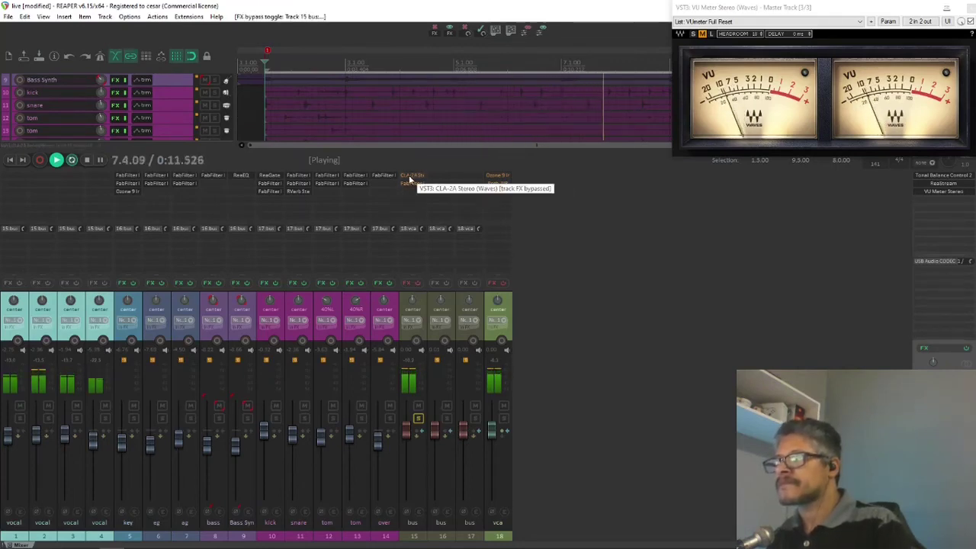
left_click(415, 285)
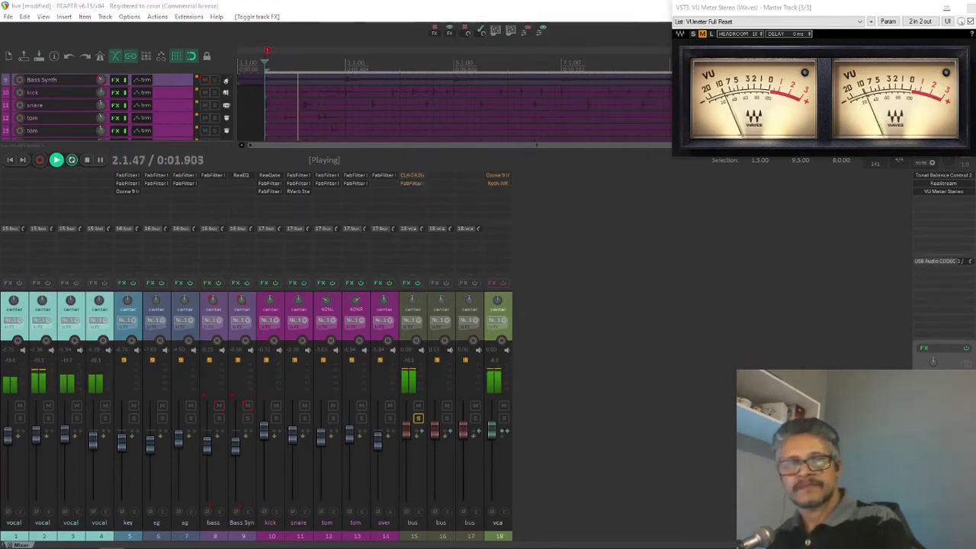
left_click(412, 175)
left_click_drag(413, 116, 589, 122)
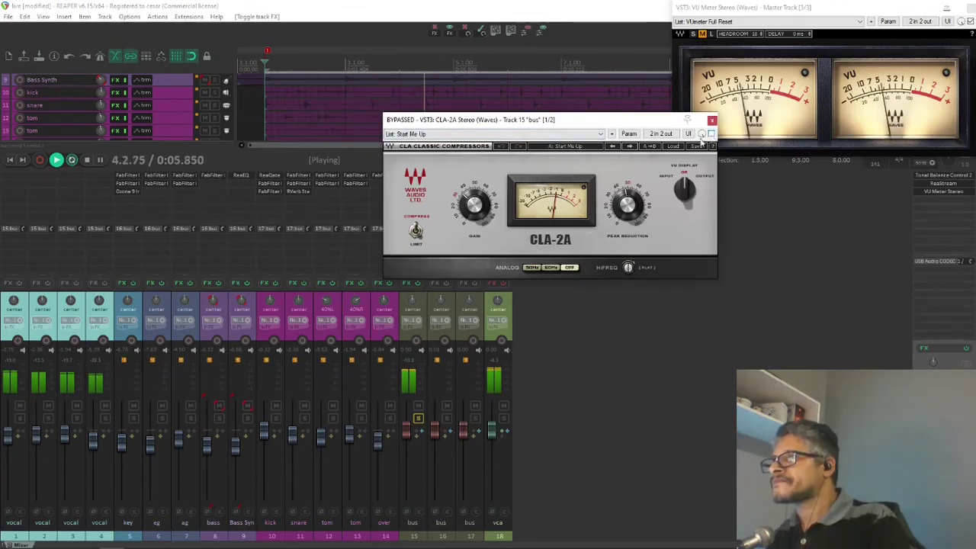
key("space")
double_click(495, 118)
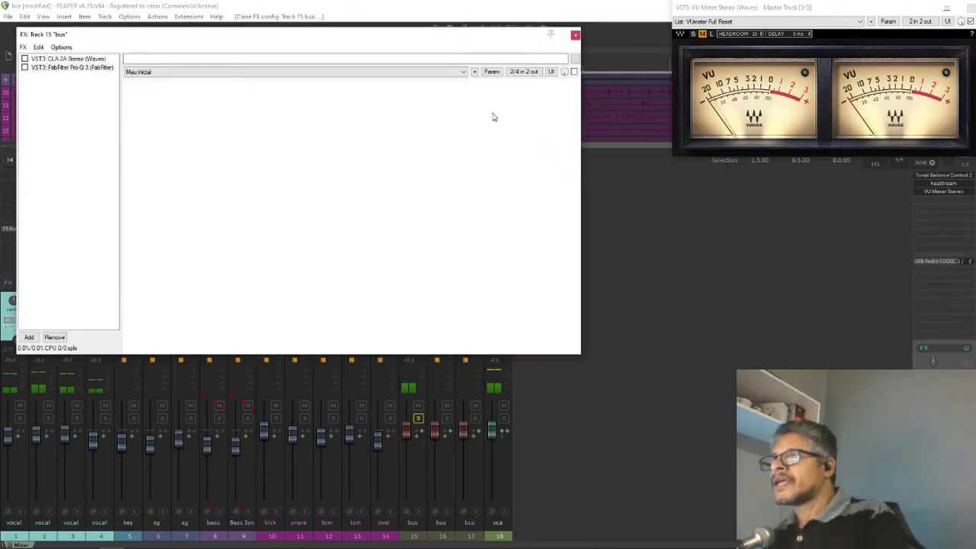
left_click(576, 35)
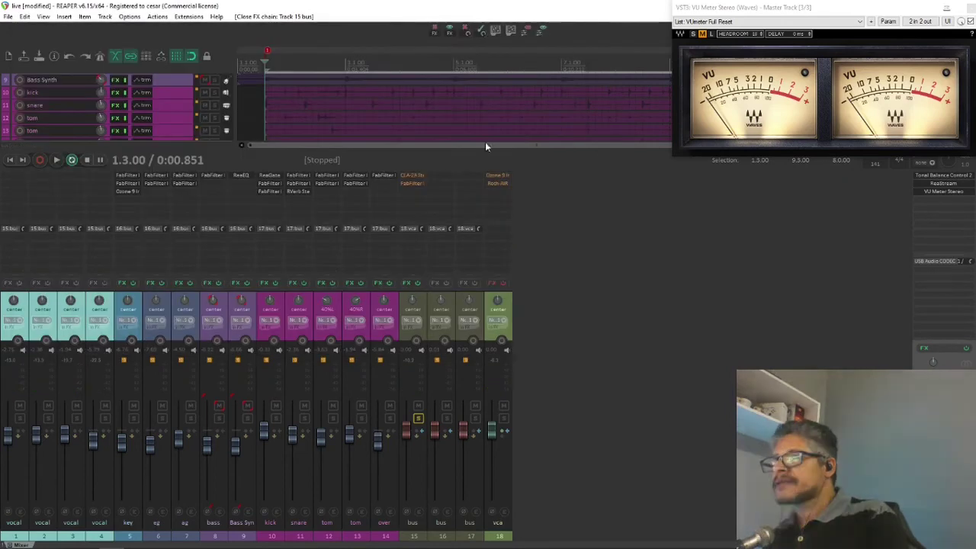
Step: Open the CLA-2A compressor on vocal bus 15, turn it on, and audition its compression during playback
left_click(414, 178)
left_click_drag(473, 125, 440, 120)
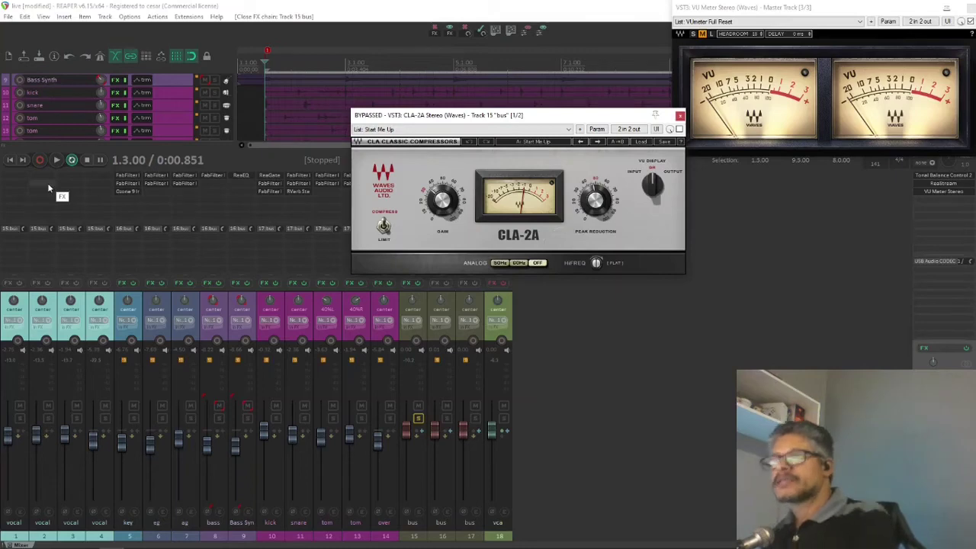
left_click_drag(526, 122, 740, 181)
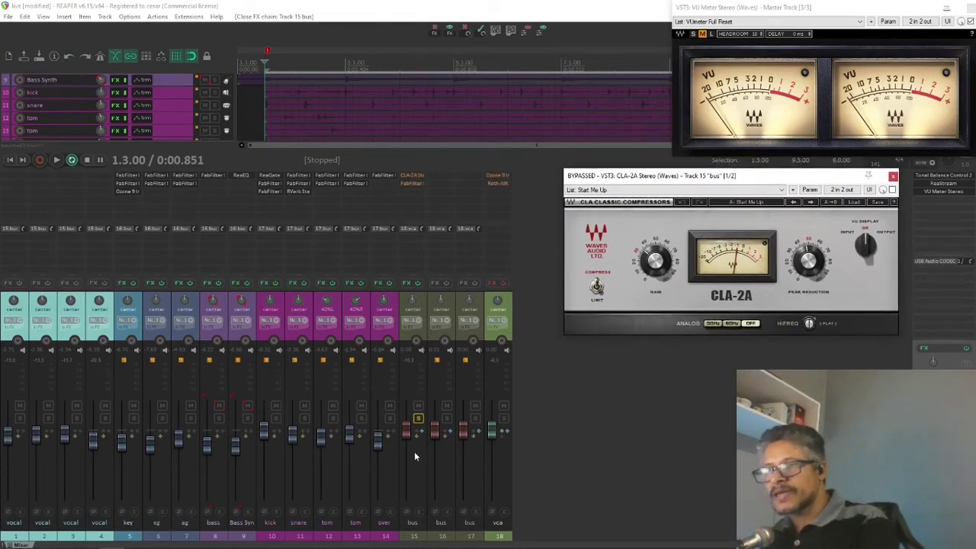
left_click(414, 455)
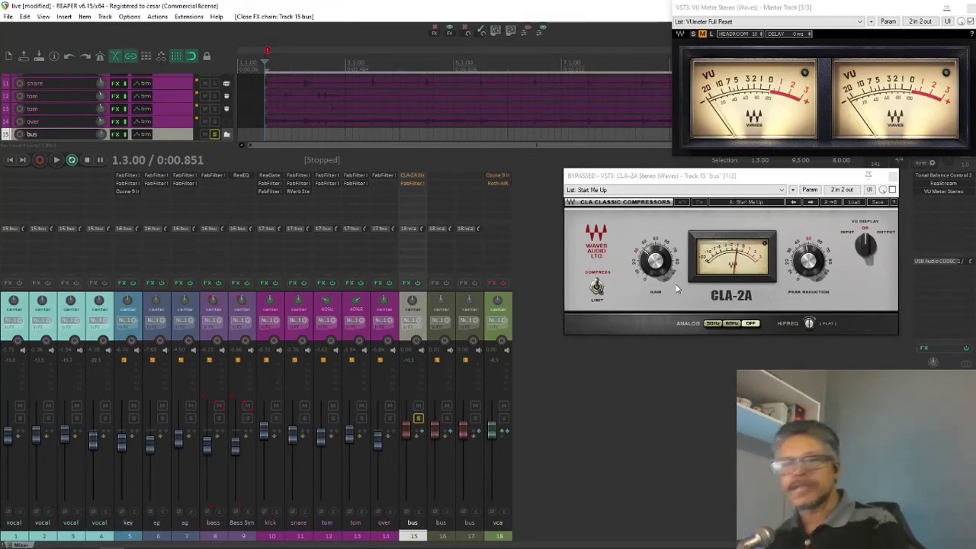
left_click(894, 190)
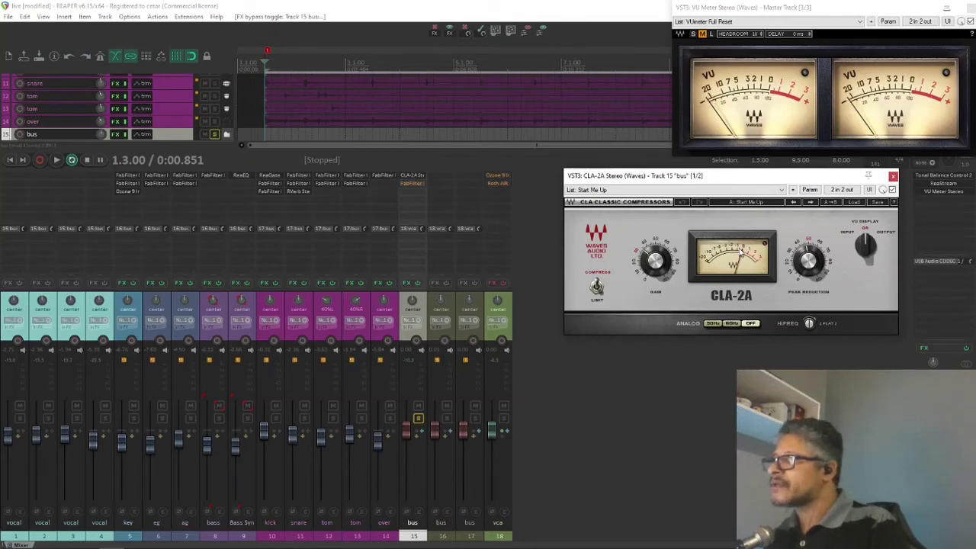
key("space")
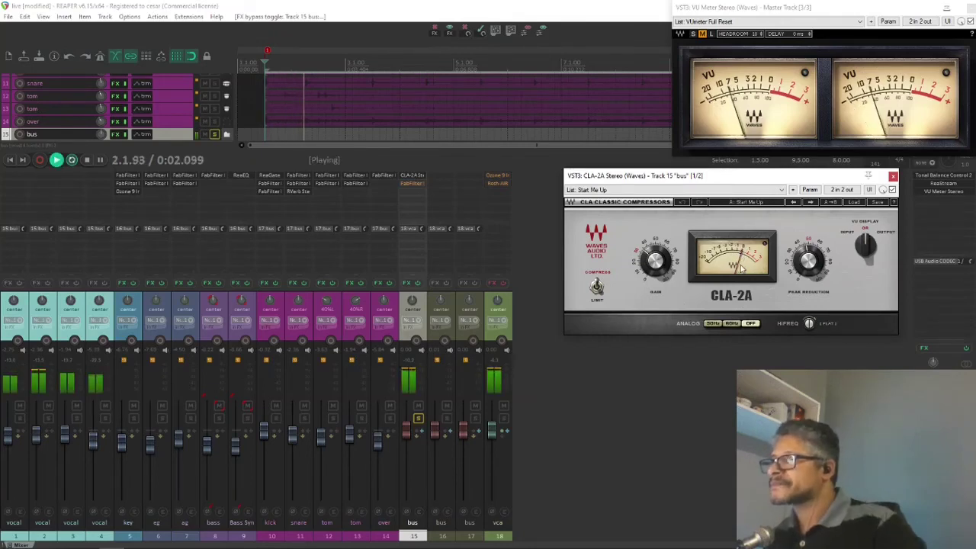
left_click_drag(761, 181, 714, 181)
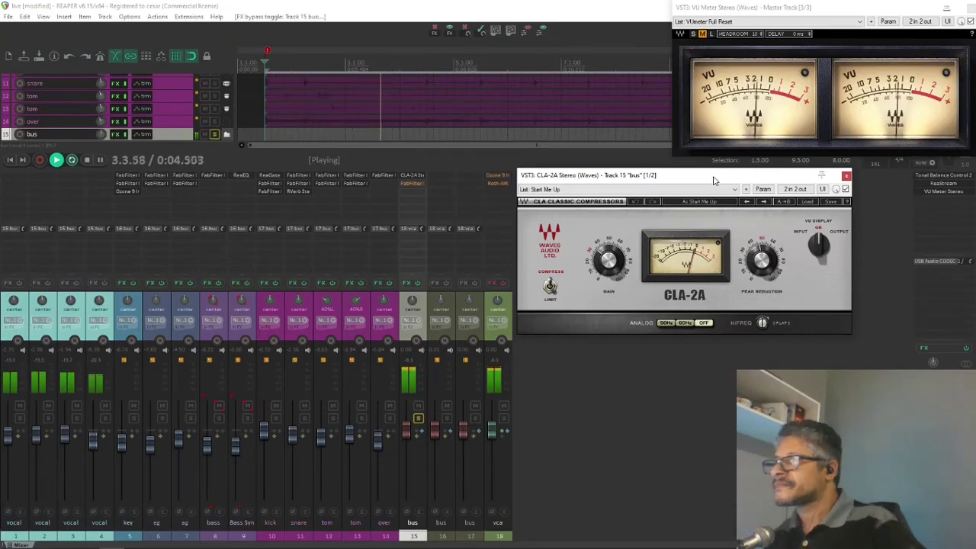
key("space")
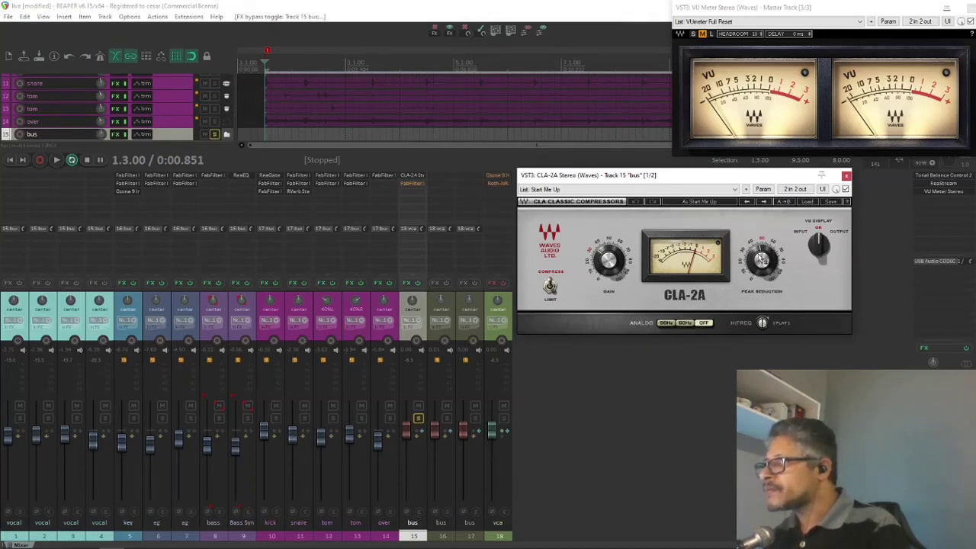
Step: Adjust the CLA-2A's Peak Reduction to about 47.5 while listening to the vocals, and close the compressor
left_click_drag(762, 260, 761, 253)
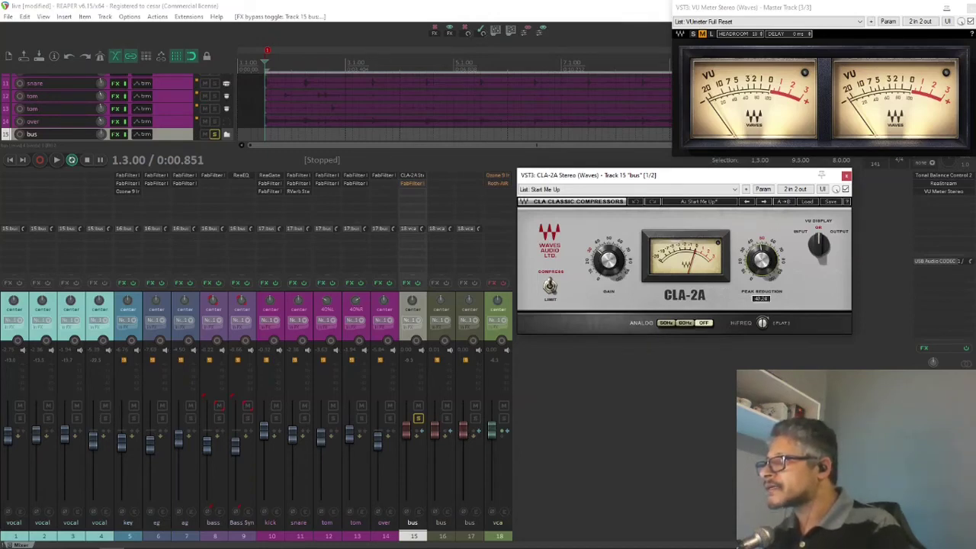
key("space")
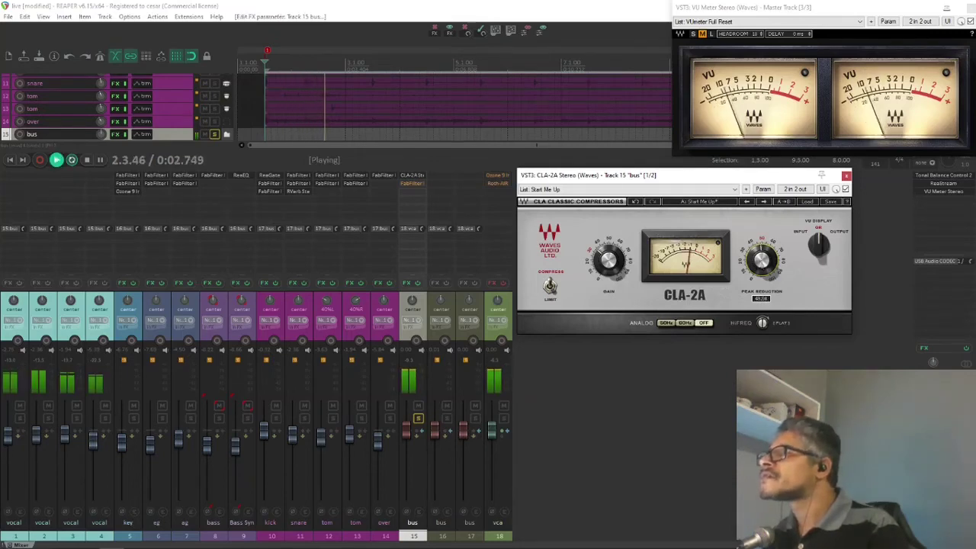
left_click_drag(762, 260, 761, 266)
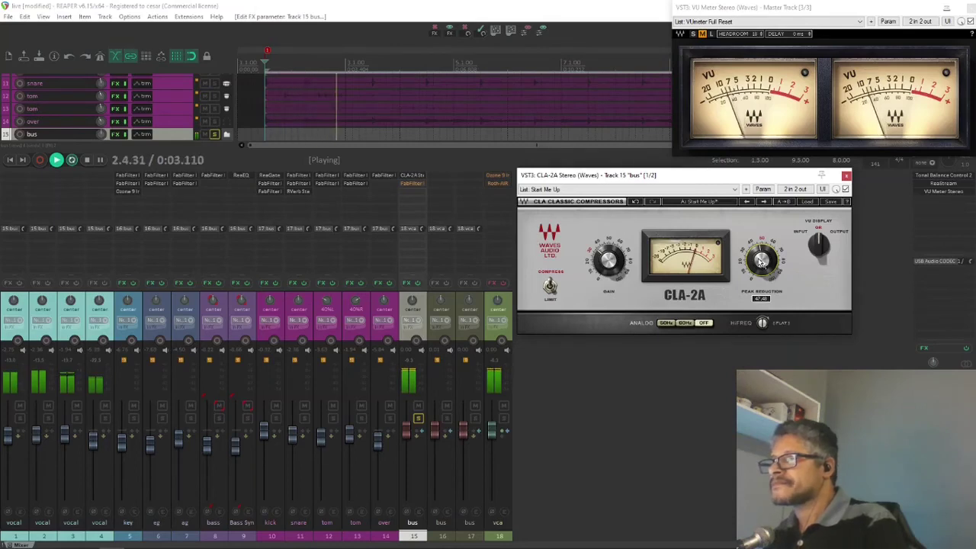
key("space")
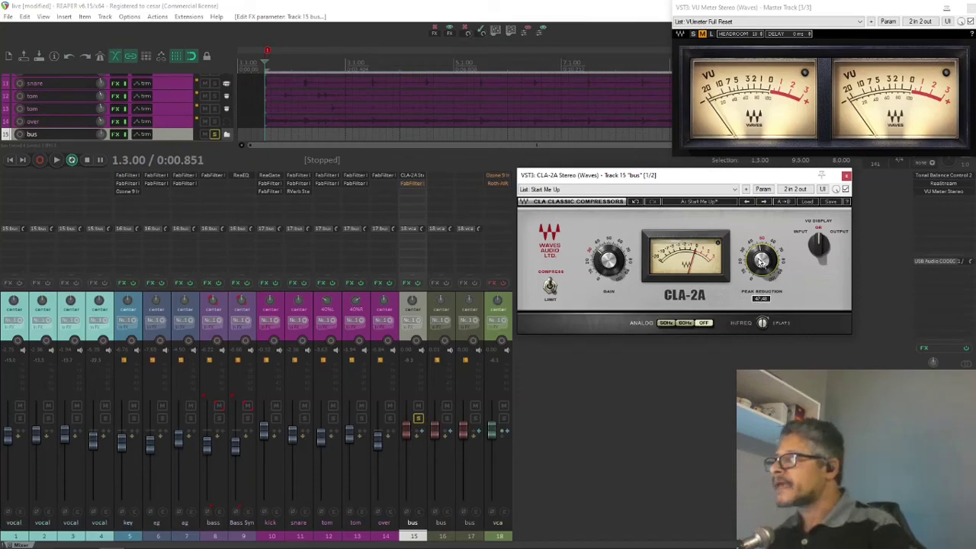
left_click(846, 177)
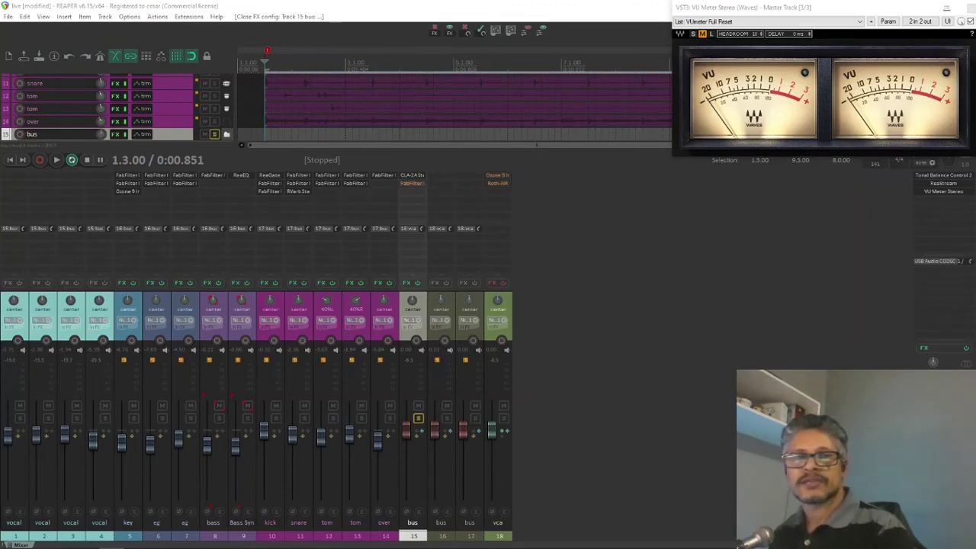
Step: Open the Pro-Q 3 on vocal bus 15 and turn it on
left_click(412, 183)
left_click_drag(408, 89, 481, 96)
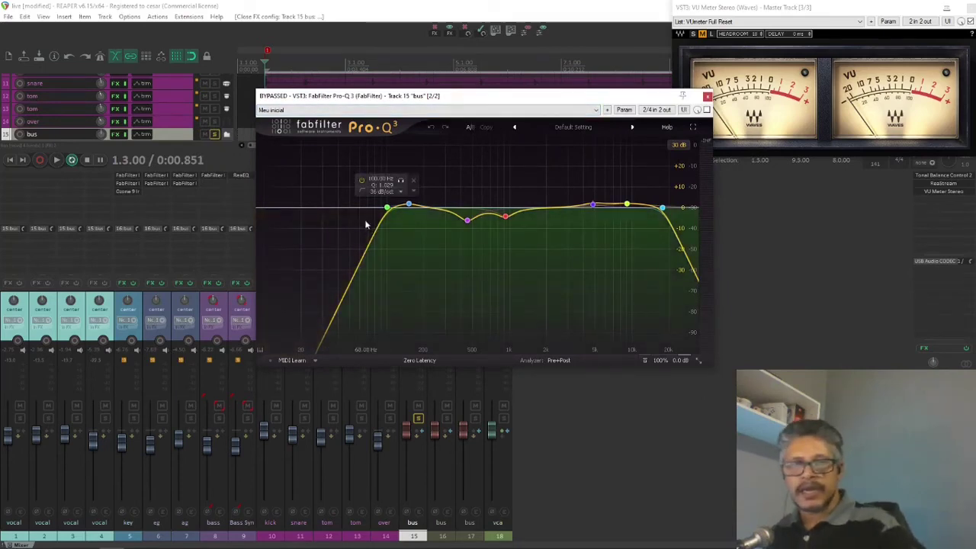
left_click_drag(331, 172, 709, 258)
left_click(706, 111)
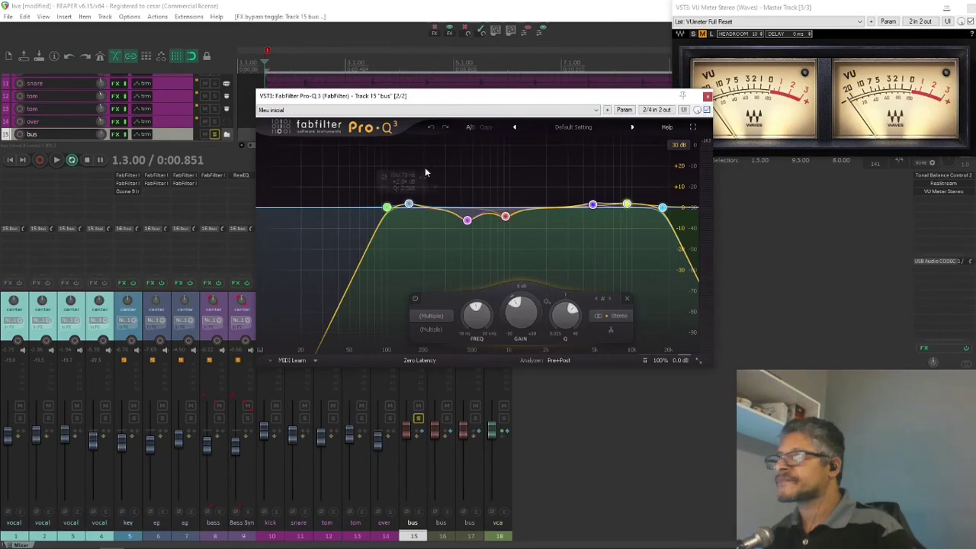
Step: Disable all bands of the vocal bus EQ together, from the 100 Hz low cut to the high cut
left_click(389, 209)
left_click(409, 205)
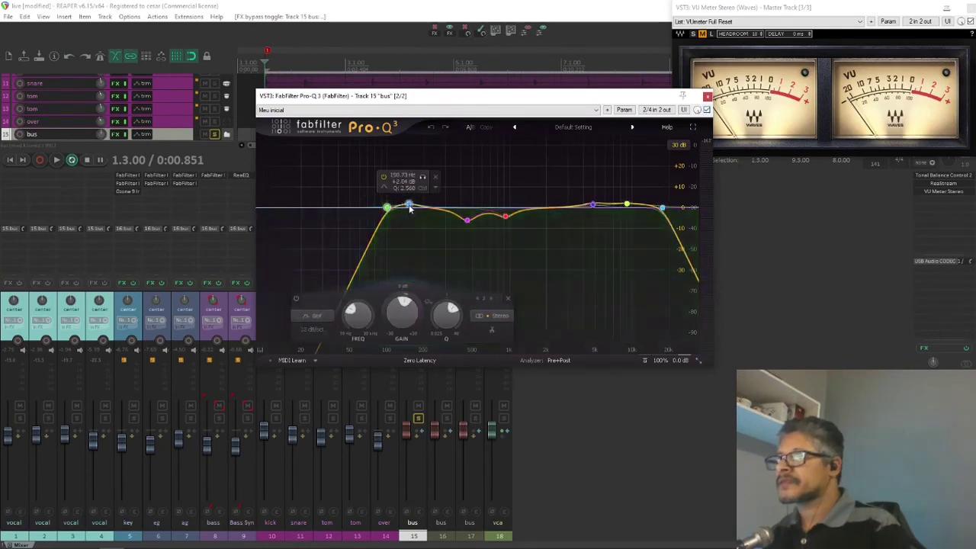
left_click_drag(348, 171, 692, 264)
left_click(362, 181)
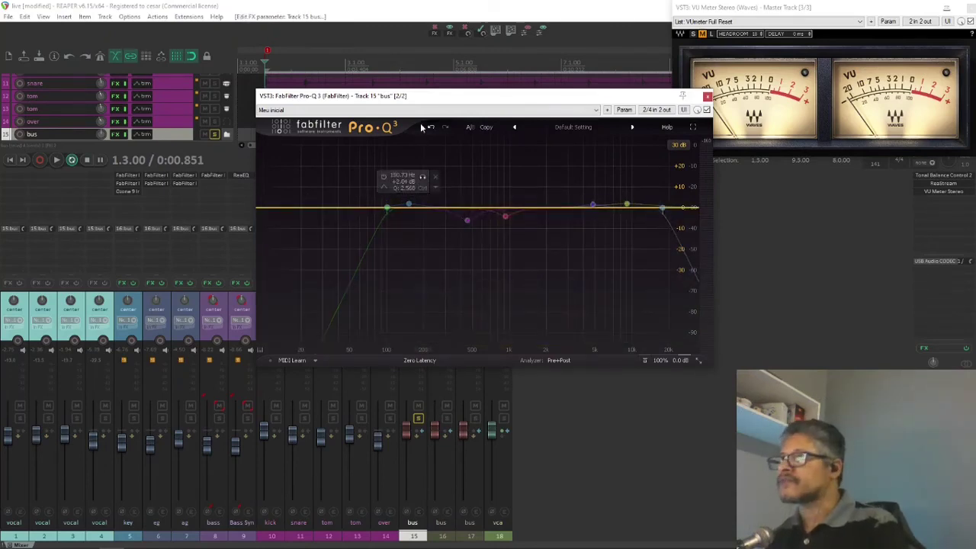
Step: Enable the 100 Hz low cut on the vocal bus EQ while auditioning the vocals, and stop playback
key("space")
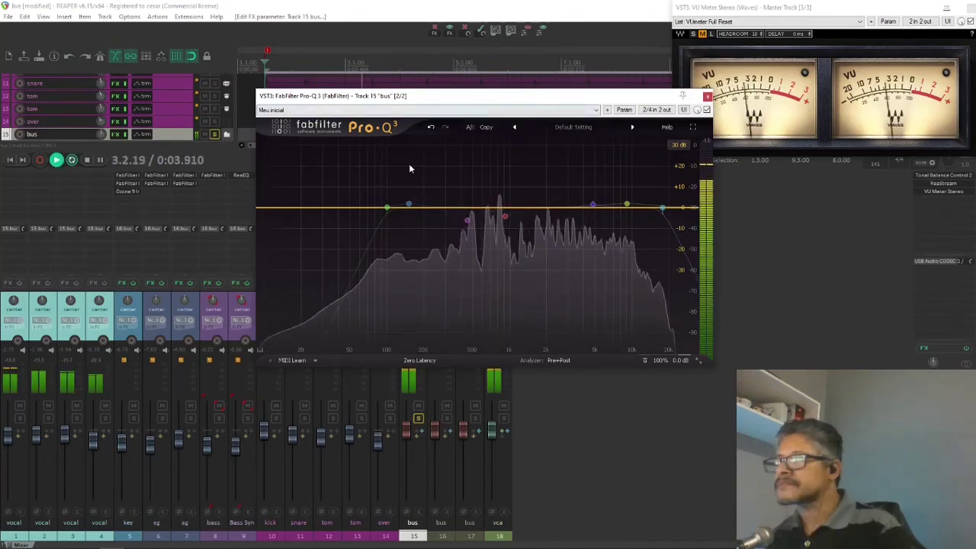
left_click(387, 209)
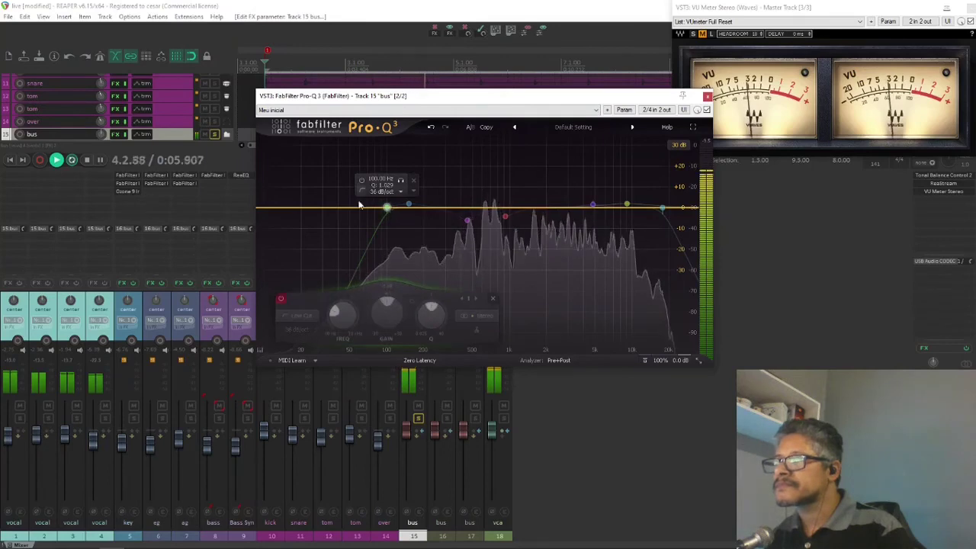
left_click(281, 299)
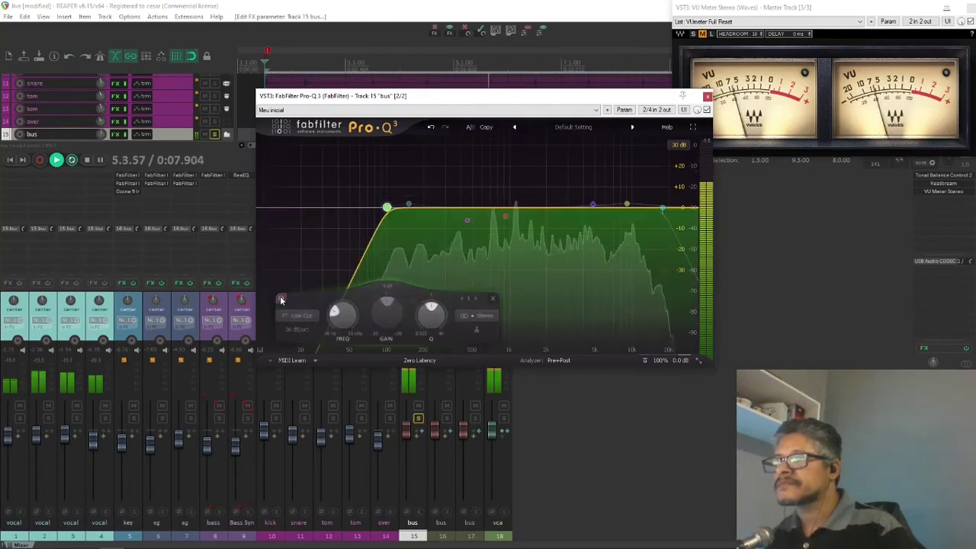
key("space")
Step: Enable the 150.73 Hz bell boost on the vocal bus EQ, comparing it on and off during playback
mouse_move(389, 210)
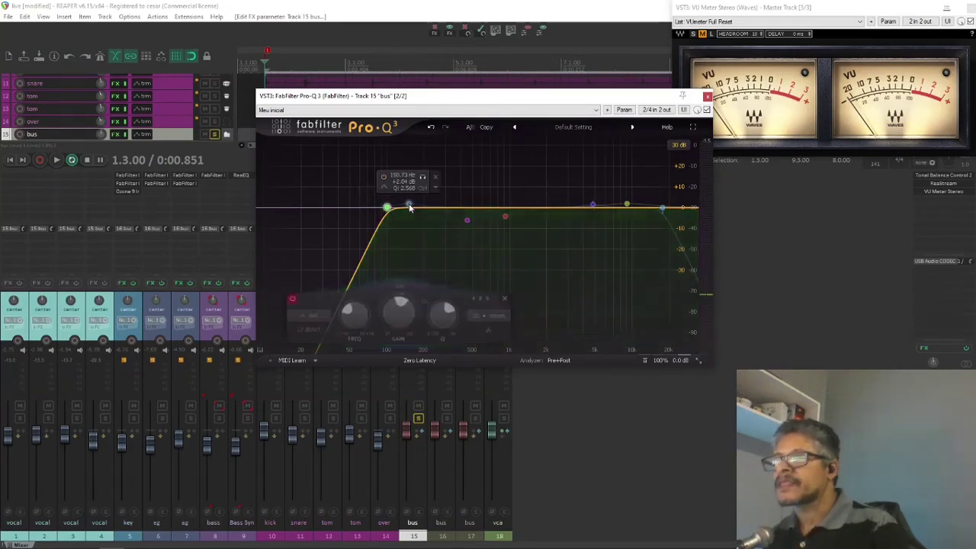
left_click(409, 205)
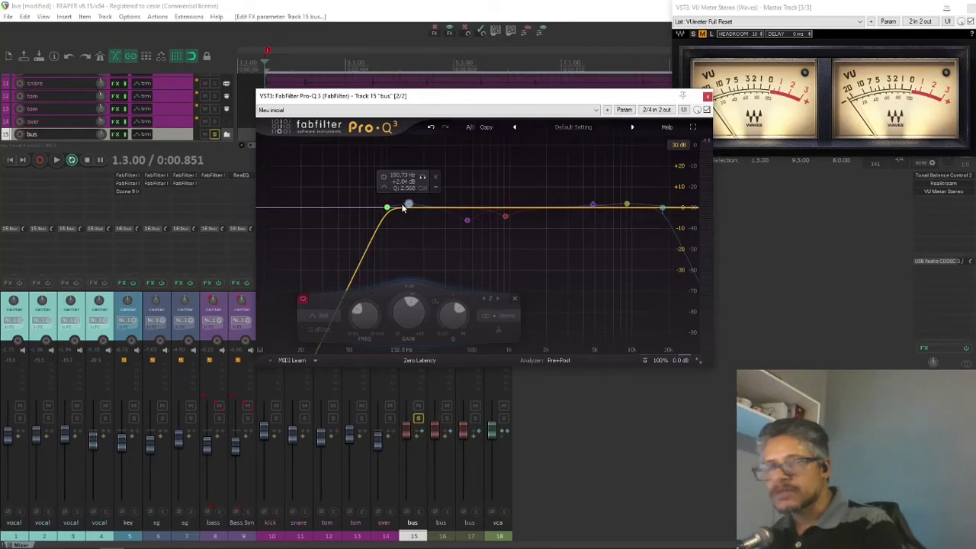
key("space")
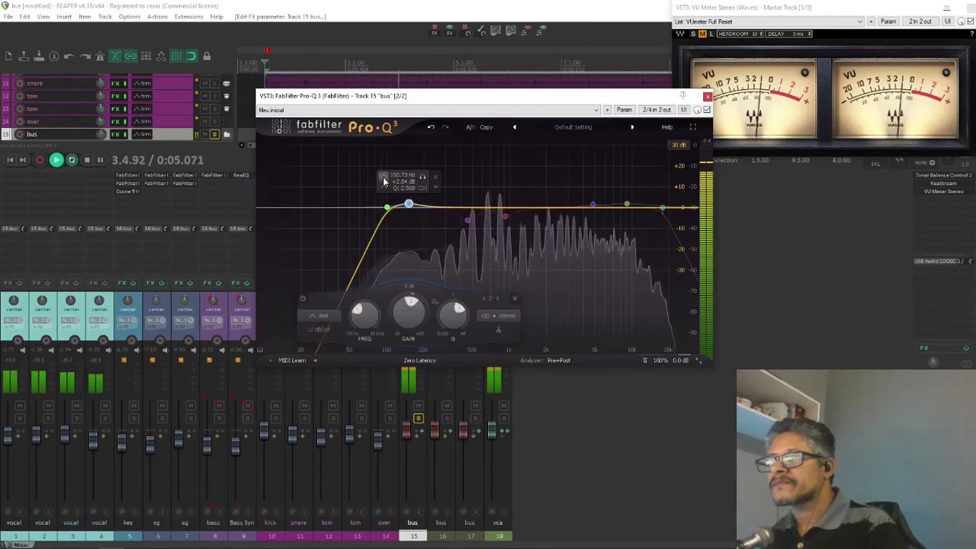
left_click(384, 178)
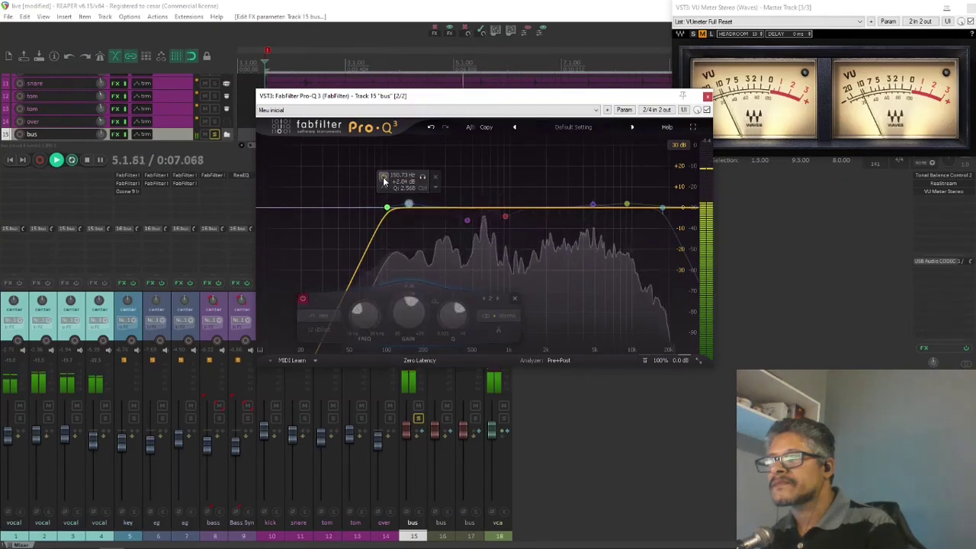
left_click(383, 178)
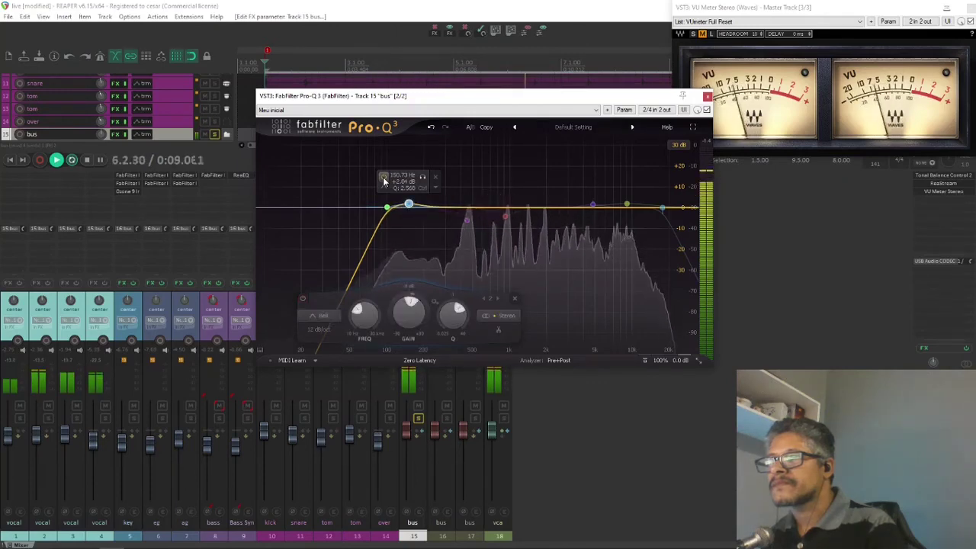
key("space")
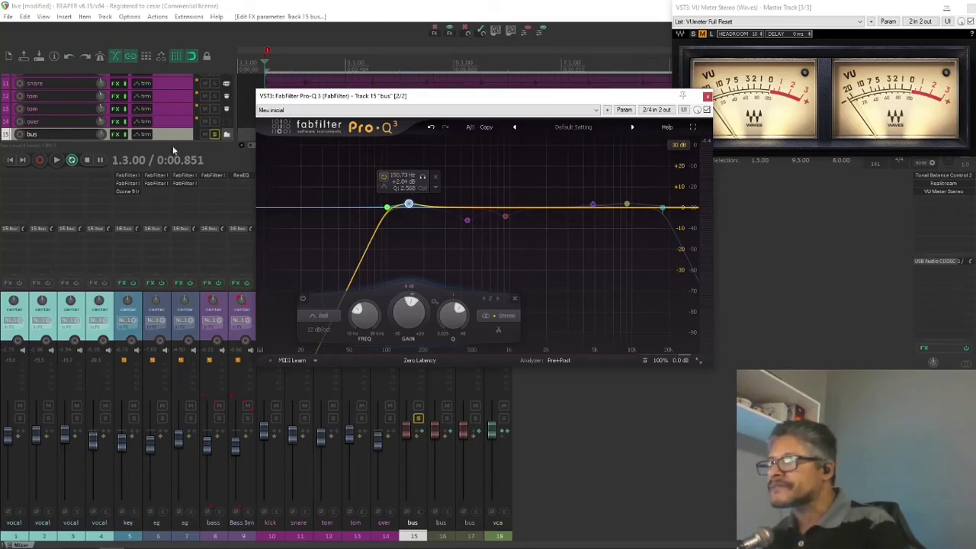
Step: Enable the low-mid bell, audition it boosted about 10 dB, and set it to a cut of about 7.4 dB at 443.65 Hz
left_click(468, 220)
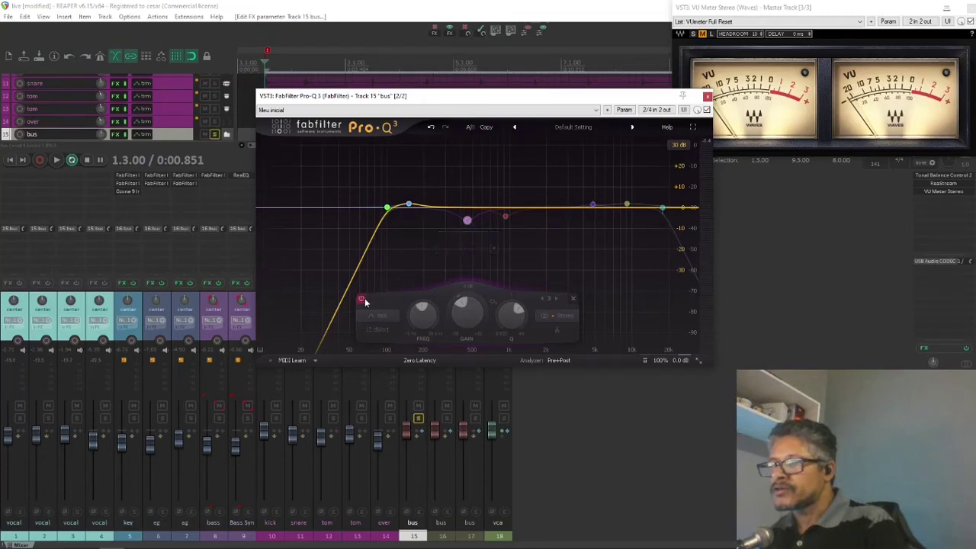
mouse_move(365, 302)
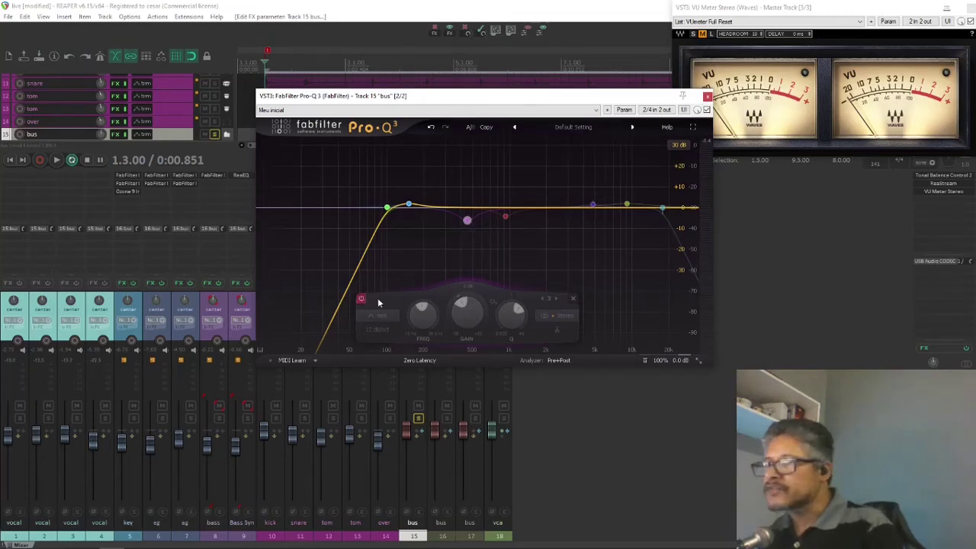
key("space")
left_click(361, 303)
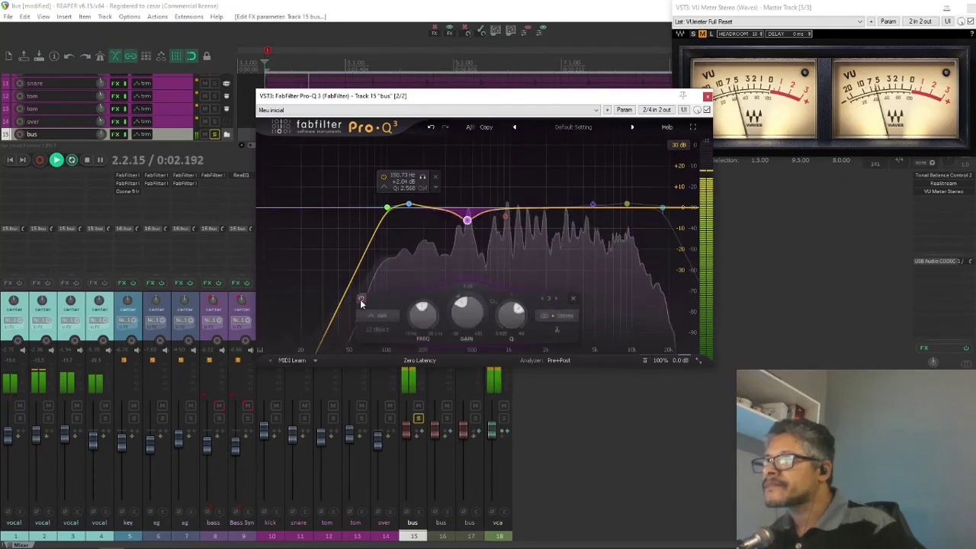
left_click_drag(467, 220, 469, 188)
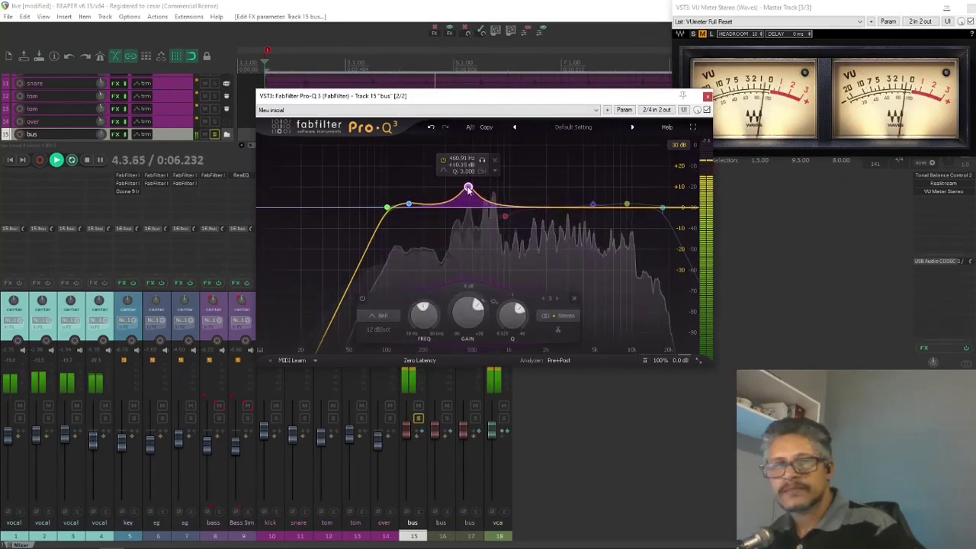
left_click_drag(469, 187, 466, 223)
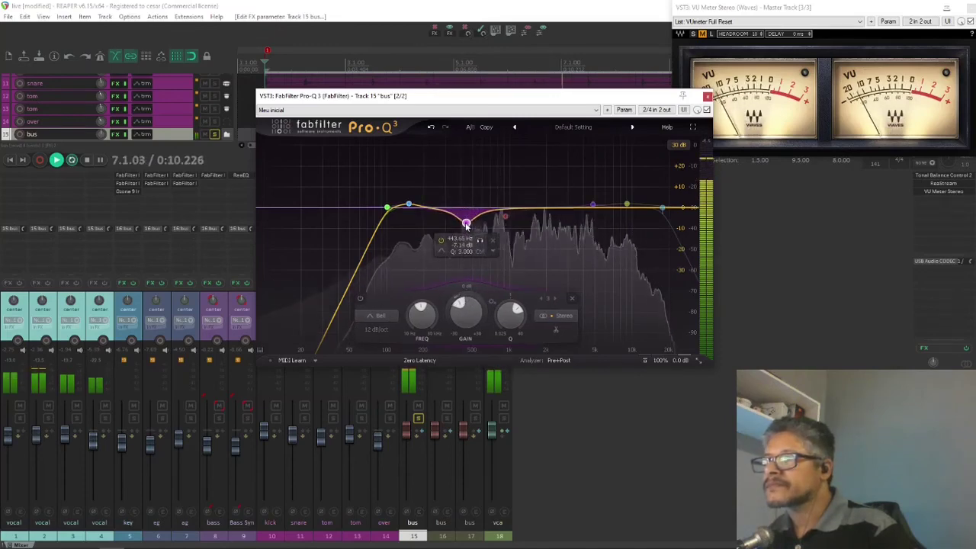
key("space")
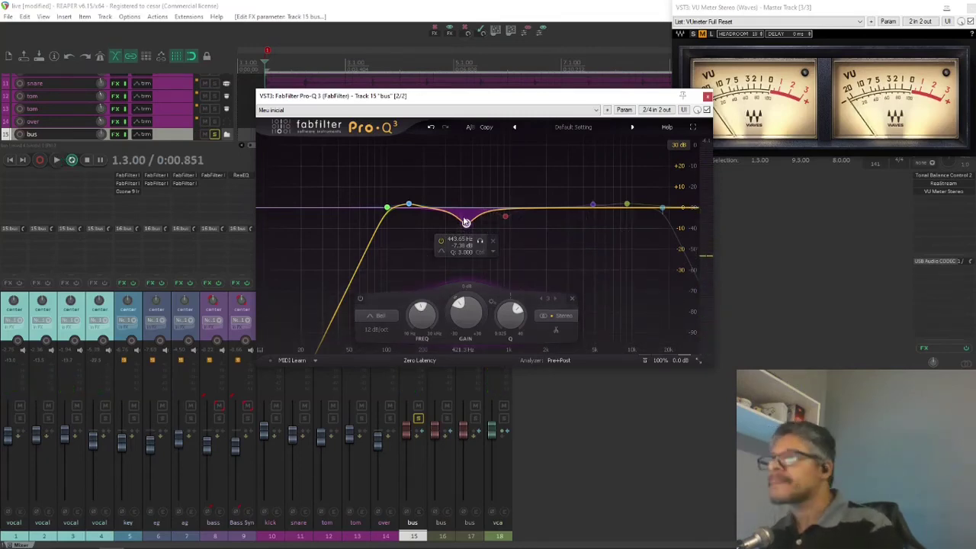
Step: Enable the 924.96 Hz bell cut on the vocal bus EQ while listening to the vocals
left_click(504, 218)
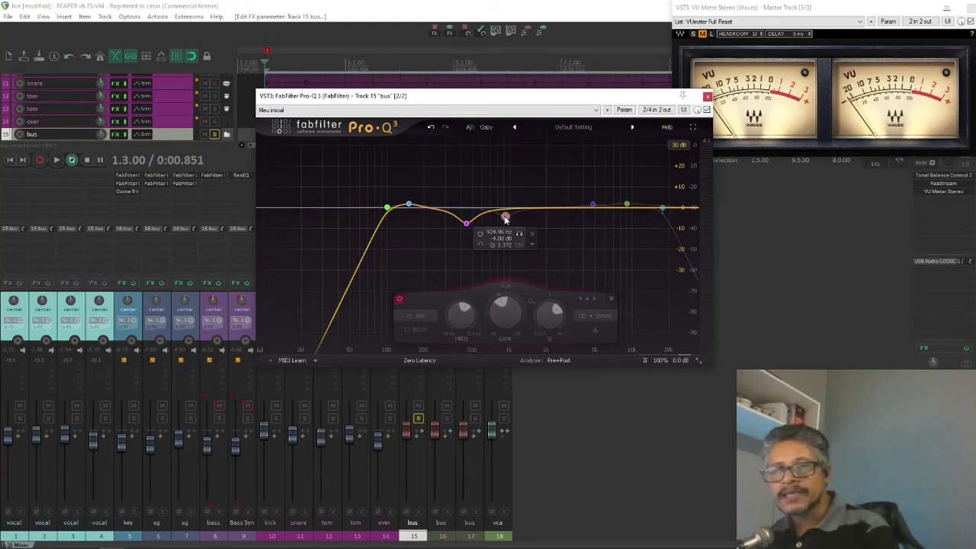
key("space")
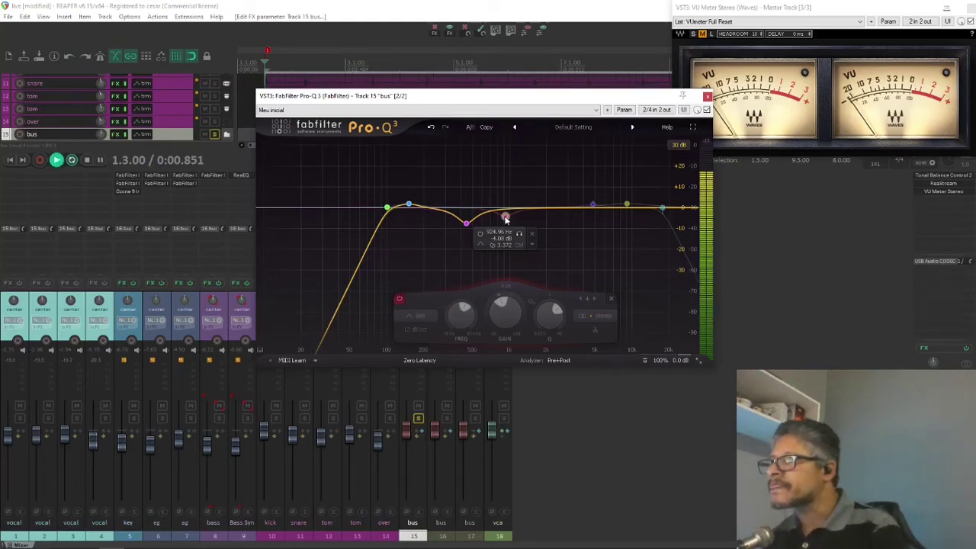
left_click(400, 299)
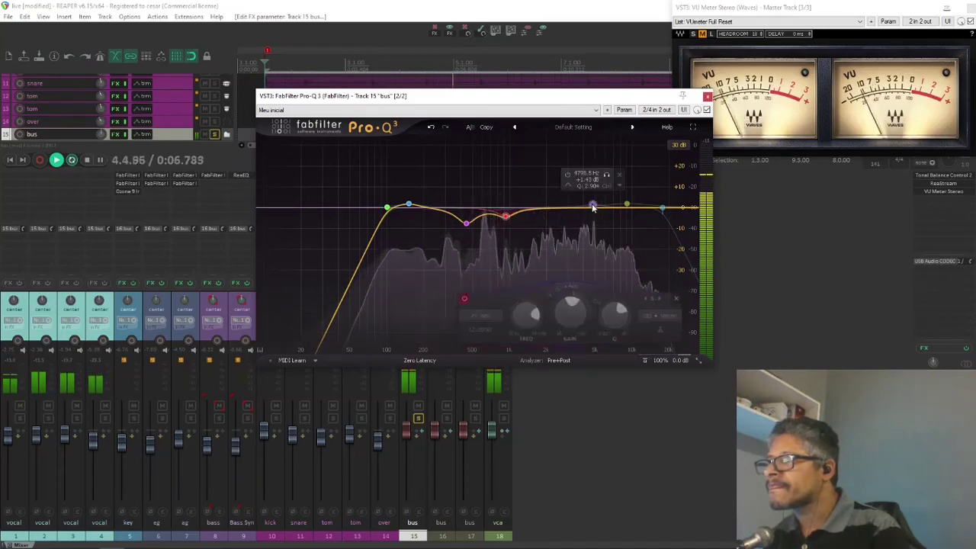
key("space")
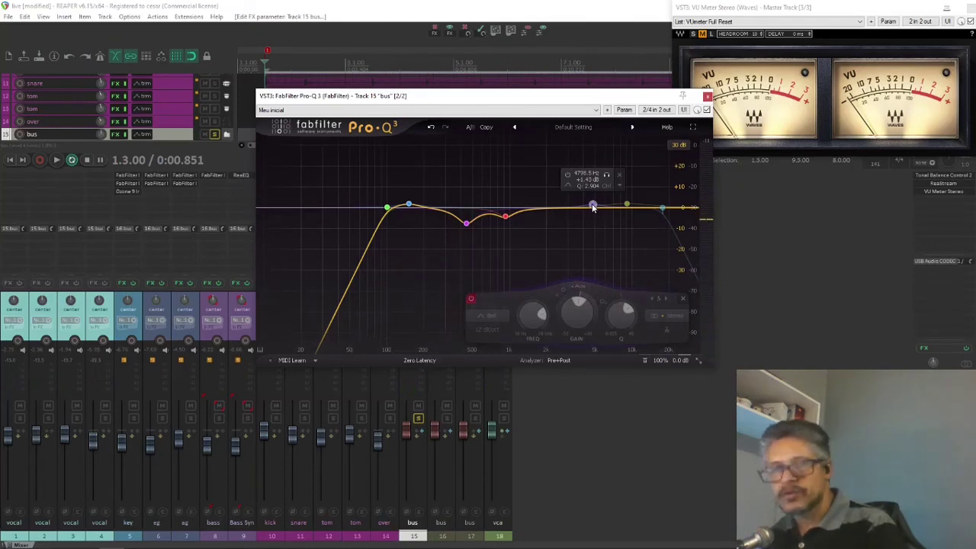
Step: Enable the 4798.5 Hz bell and the high bell near 9 kHz on the vocal bus EQ during playback
key("space")
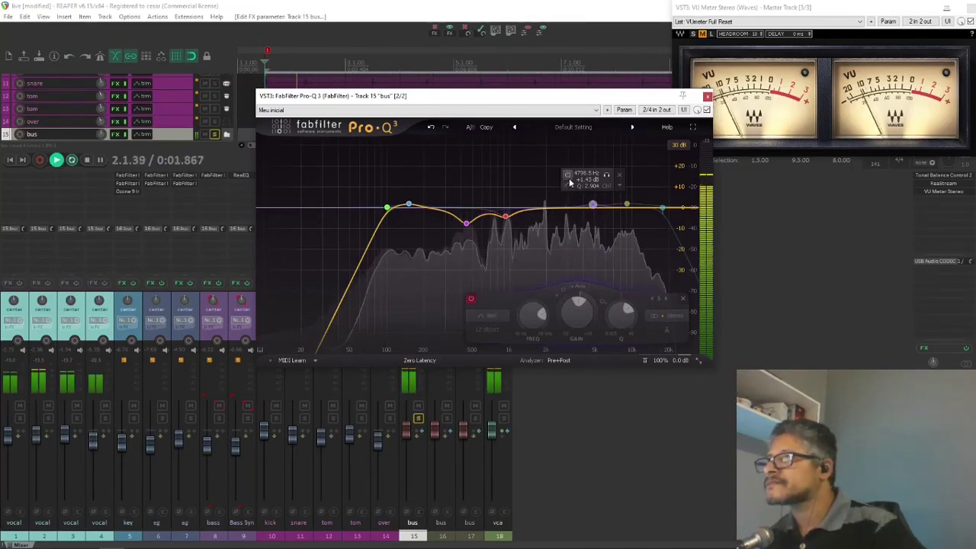
left_click(567, 176)
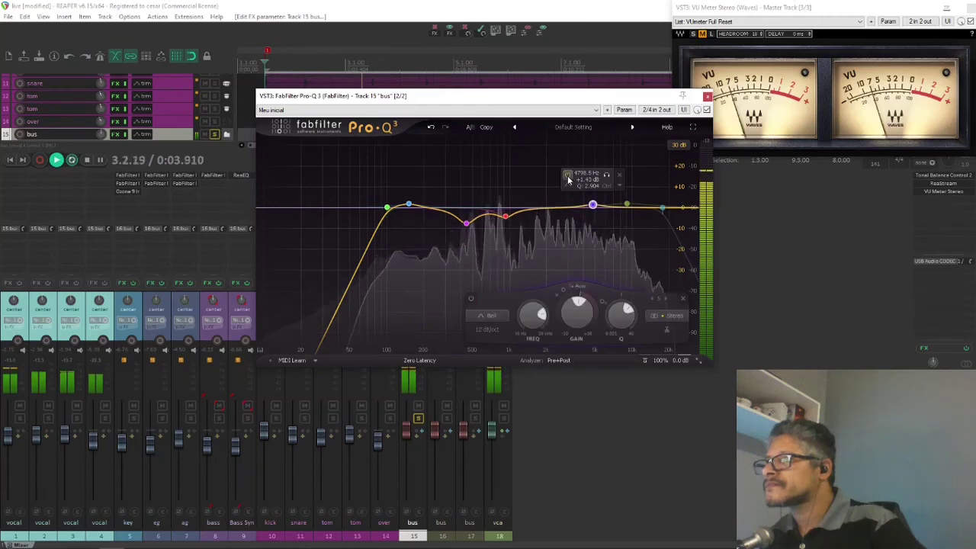
left_click(603, 177)
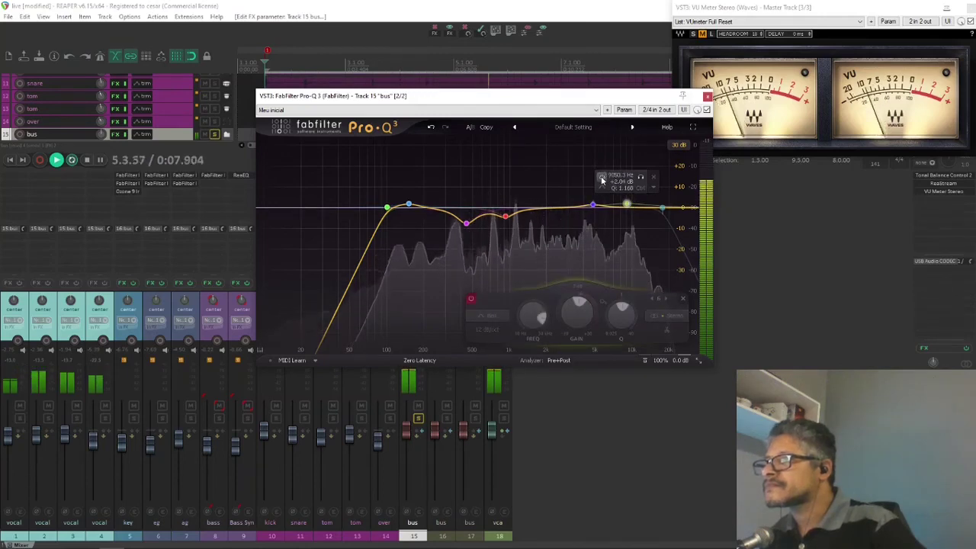
left_click(603, 178)
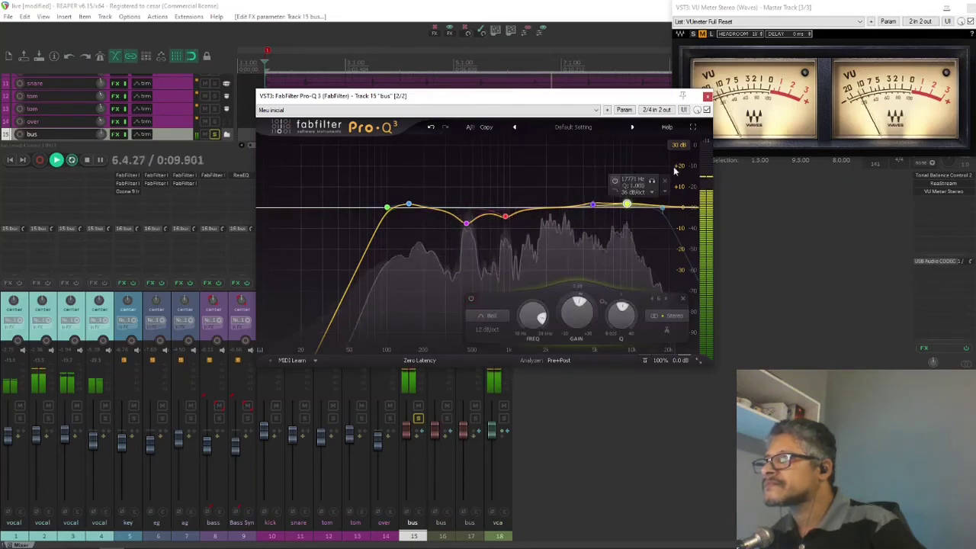
Step: Compare the vocals with the Pro-Q 3 bypassed and active, close the EQ, and stop playback
left_click(706, 109)
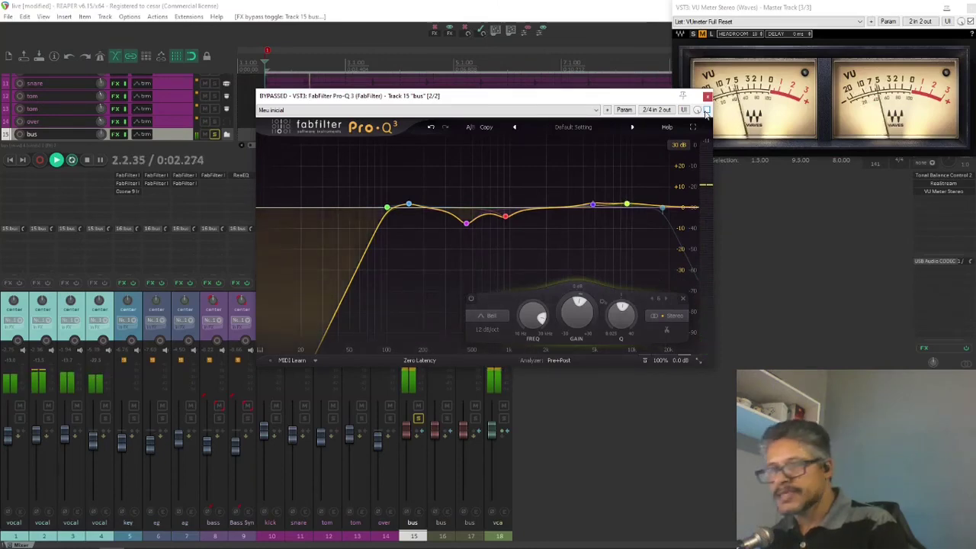
left_click(706, 110)
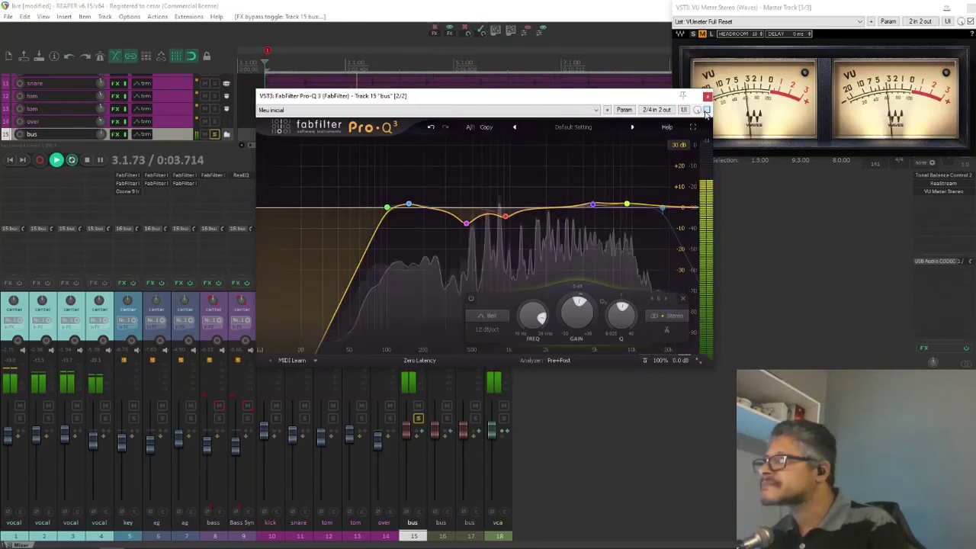
left_click(708, 96)
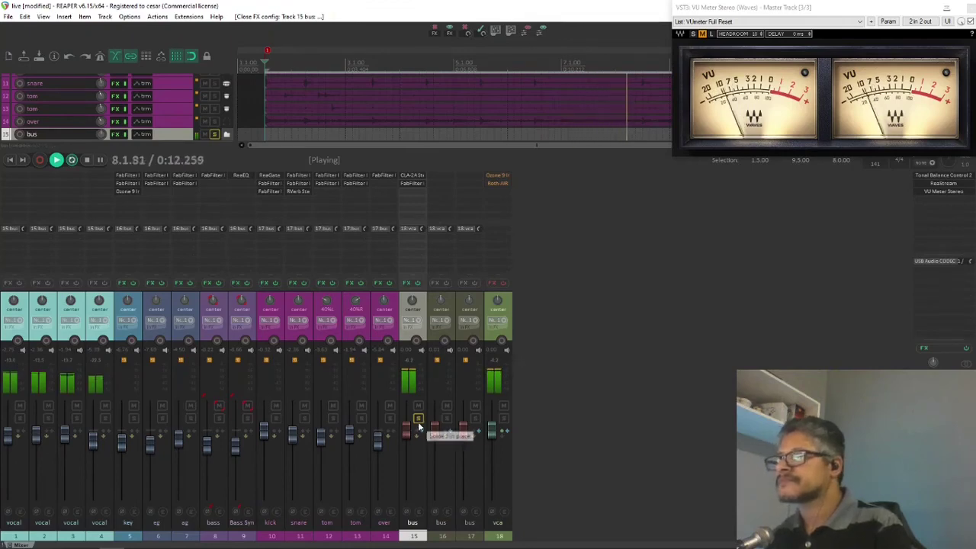
key("space")
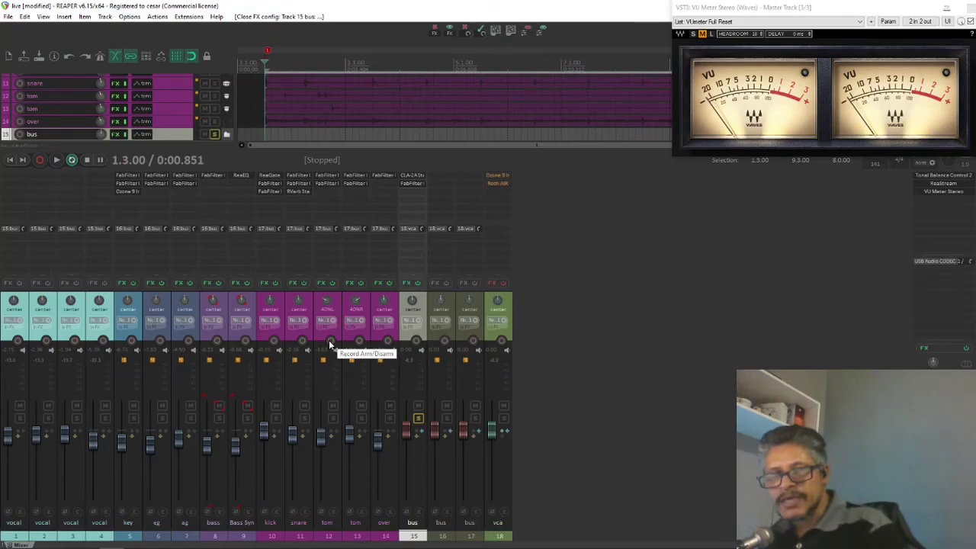
Step: Take vocal bus 15 out of solo and mute buses 15, 16 and 17
left_click(420, 407)
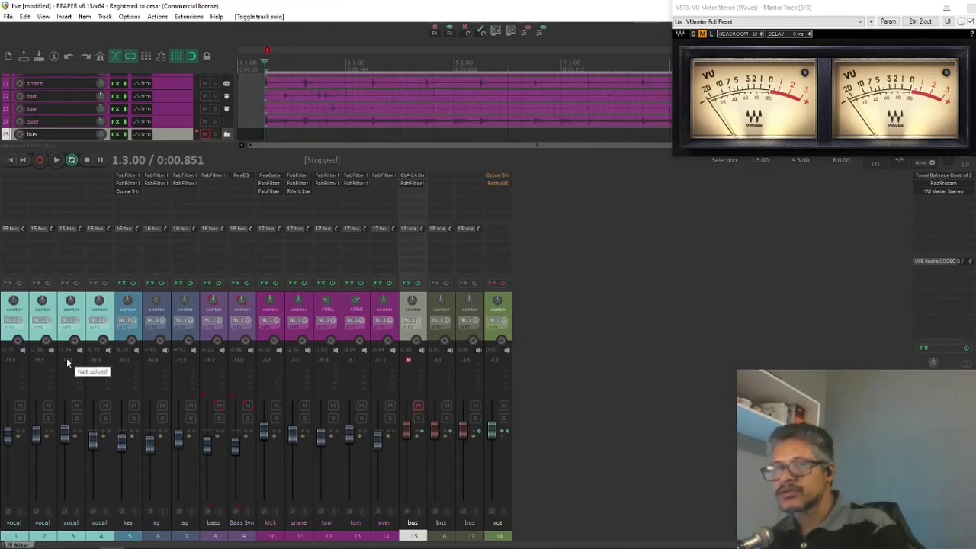
left_click(447, 468)
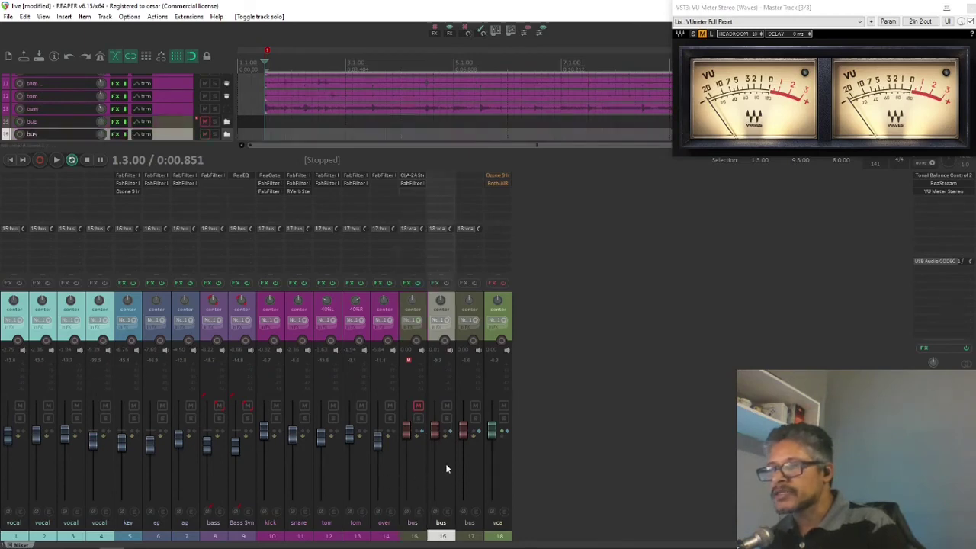
left_click(446, 408)
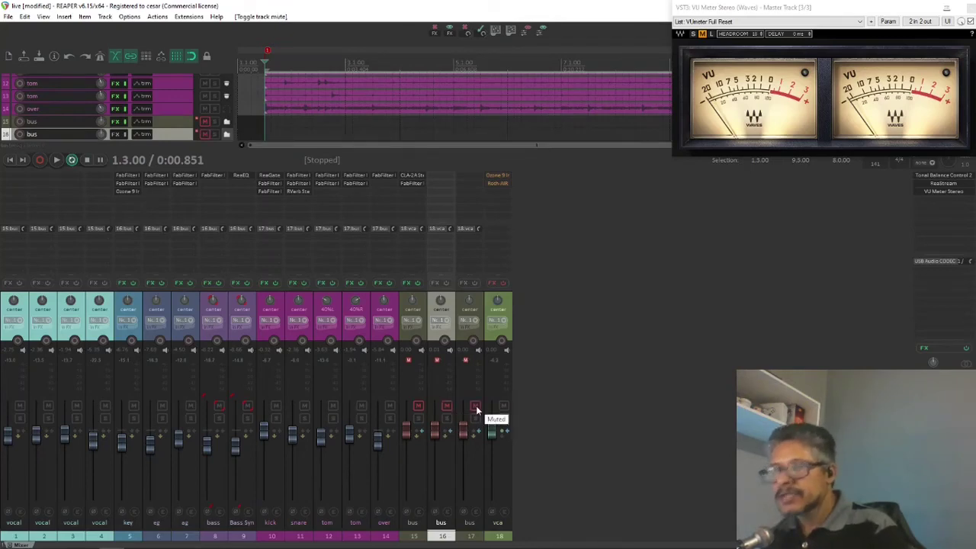
Step: Unmute buses 15 and 16 and start playback
left_click(418, 407)
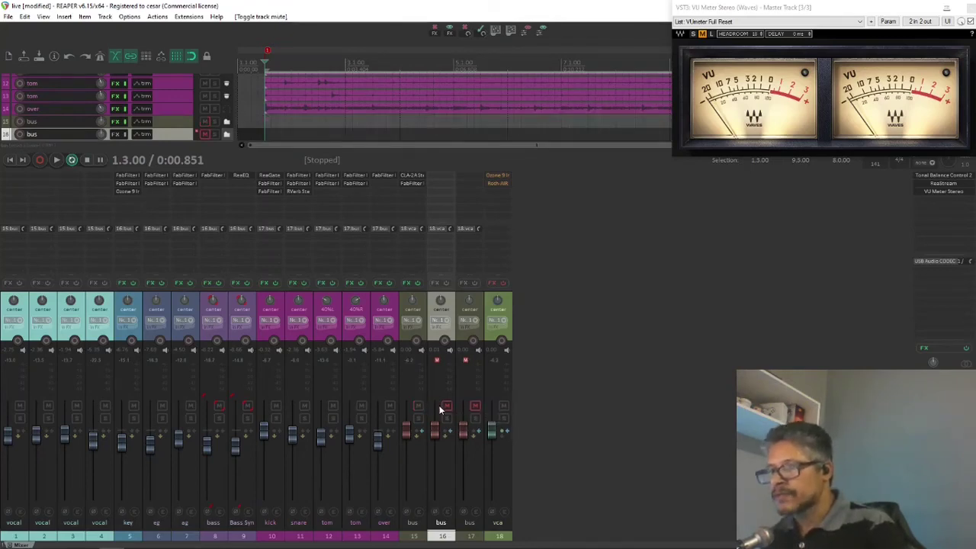
left_click(447, 408)
key("space")
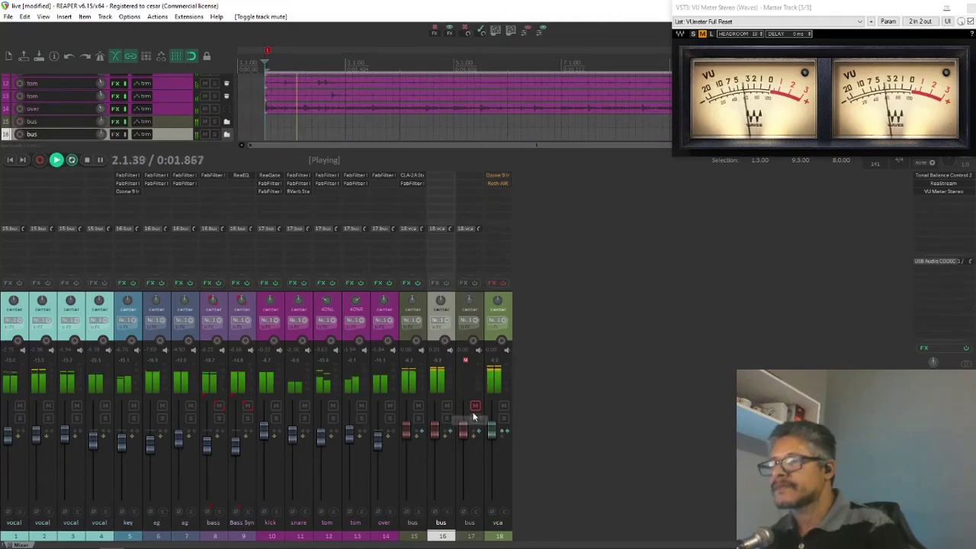
Step: Unmute and solo drum bus 17 during playback, and solo bus 16 alongside it
left_click(474, 410)
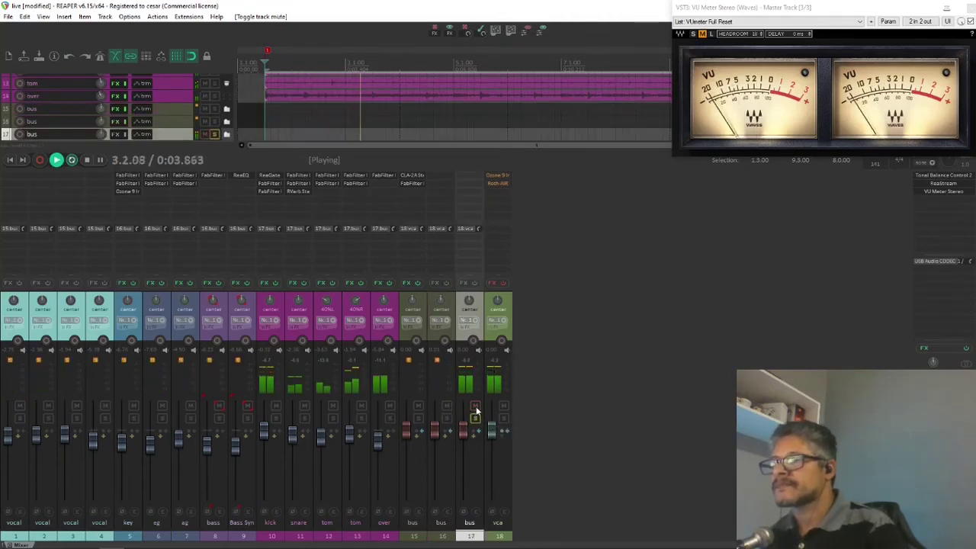
left_click(473, 410)
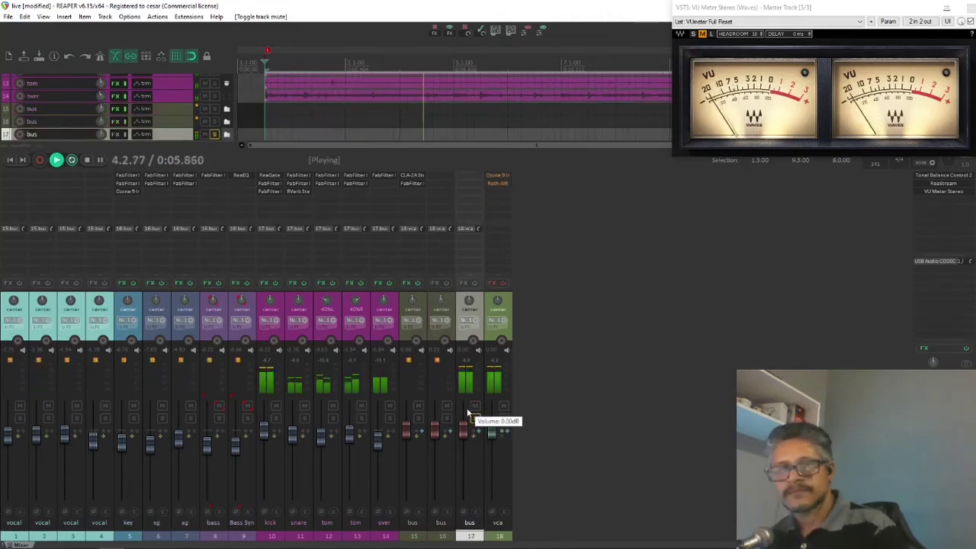
left_click(446, 419)
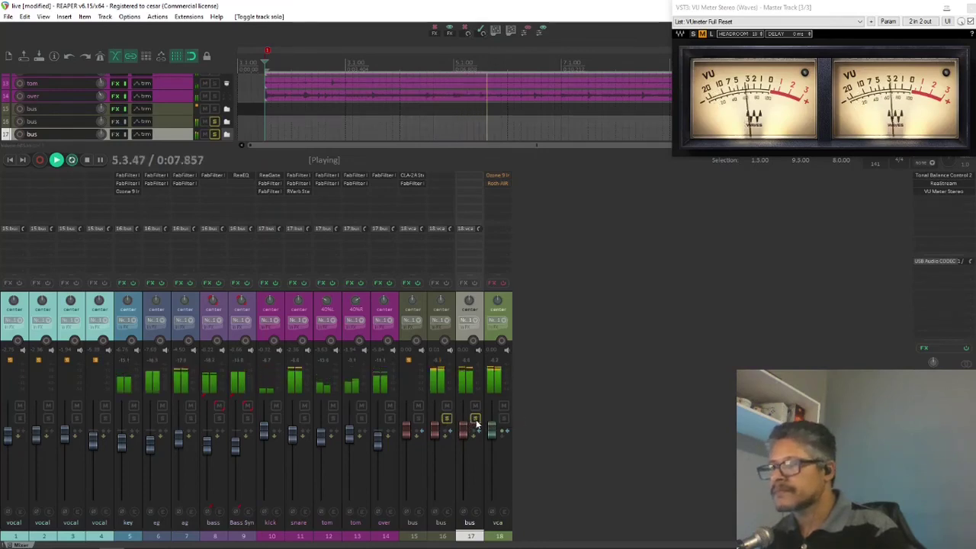
Step: Take bus 17 out of solo, solo vocal bus 15, remove bus 16 from solo, and stop playback
left_click(474, 419)
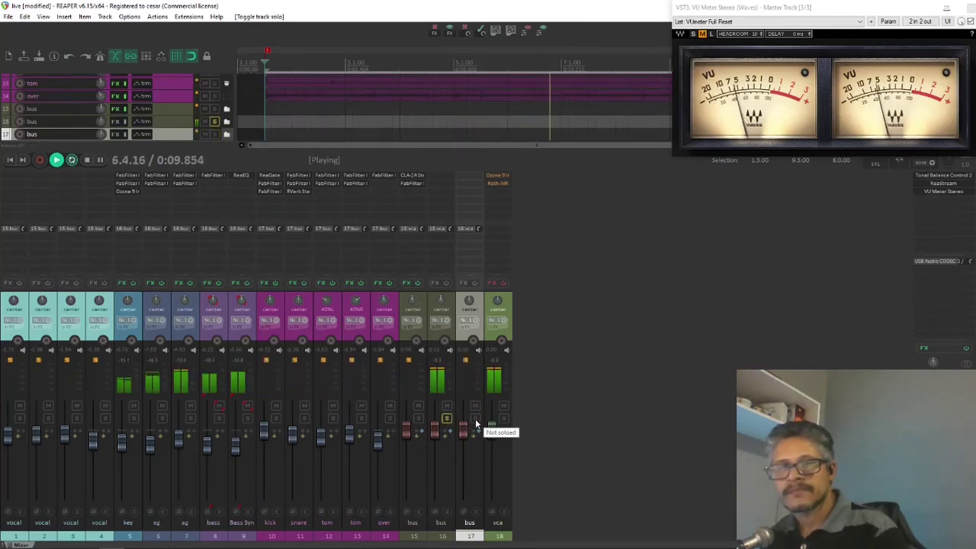
left_click(418, 424)
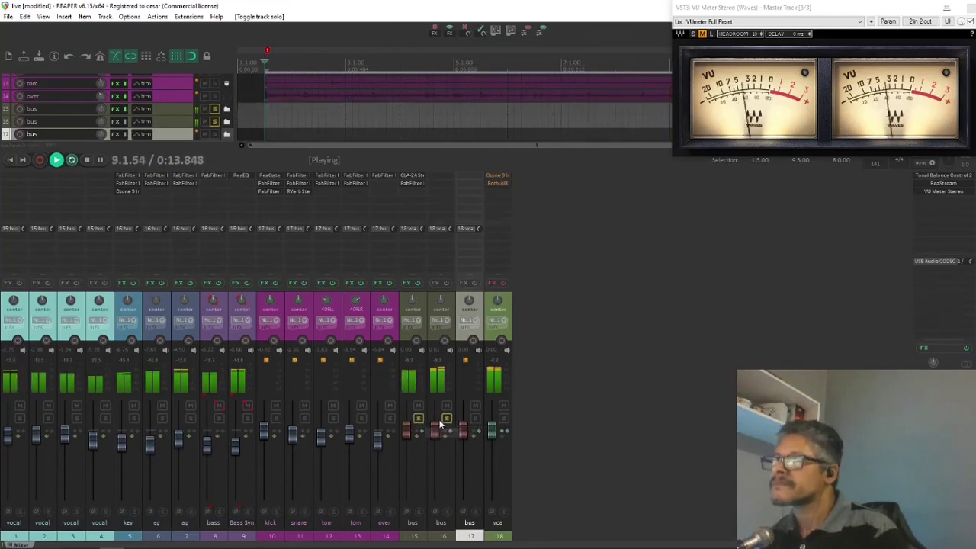
left_click(447, 423)
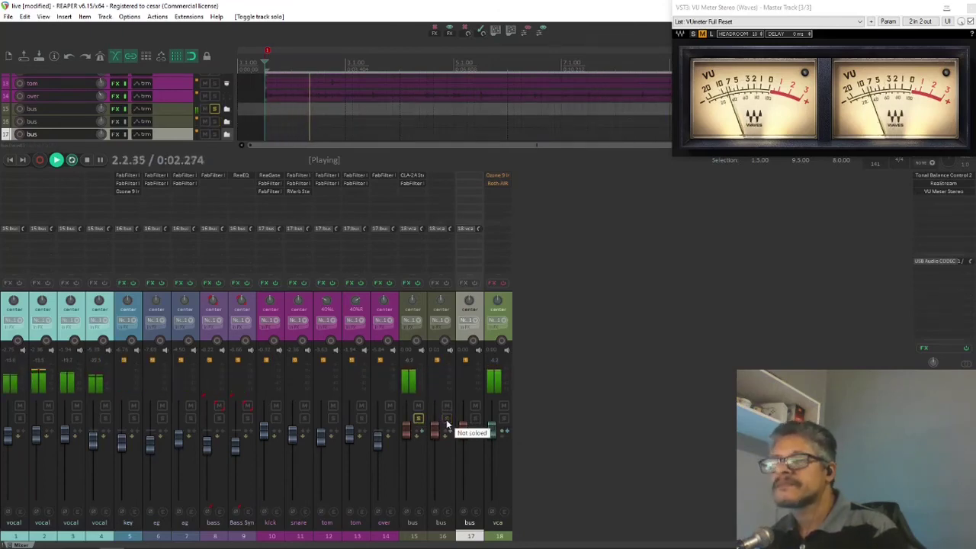
key("space")
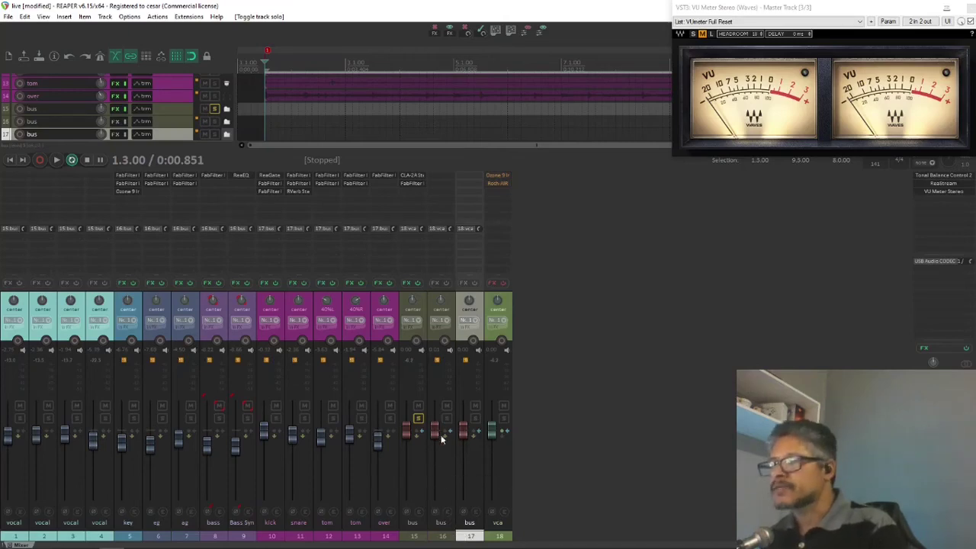
Step: Review the settings of the Ozone 9 Imager and Roth-AIR on VCA track 18, closing each plugin window
left_click(499, 481)
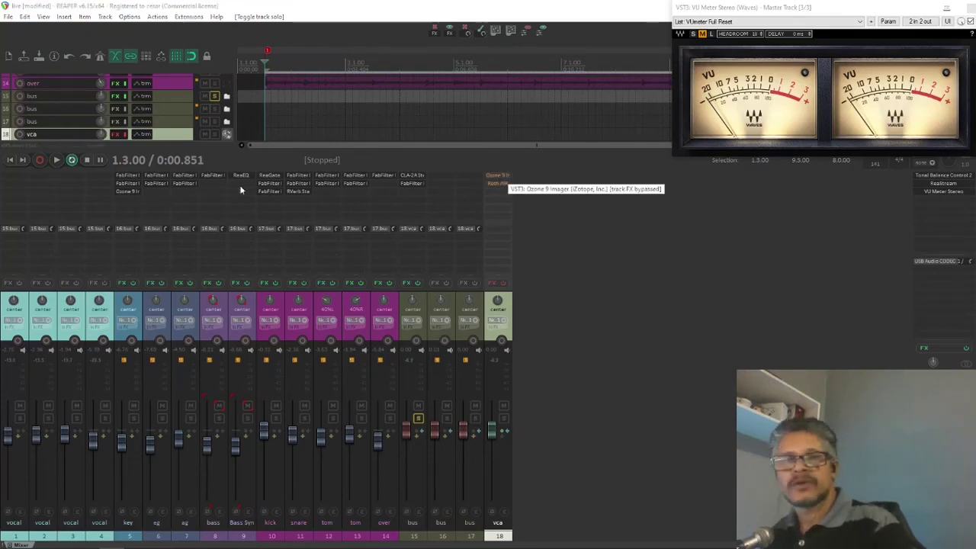
left_click_drag(619, 82, 574, 102)
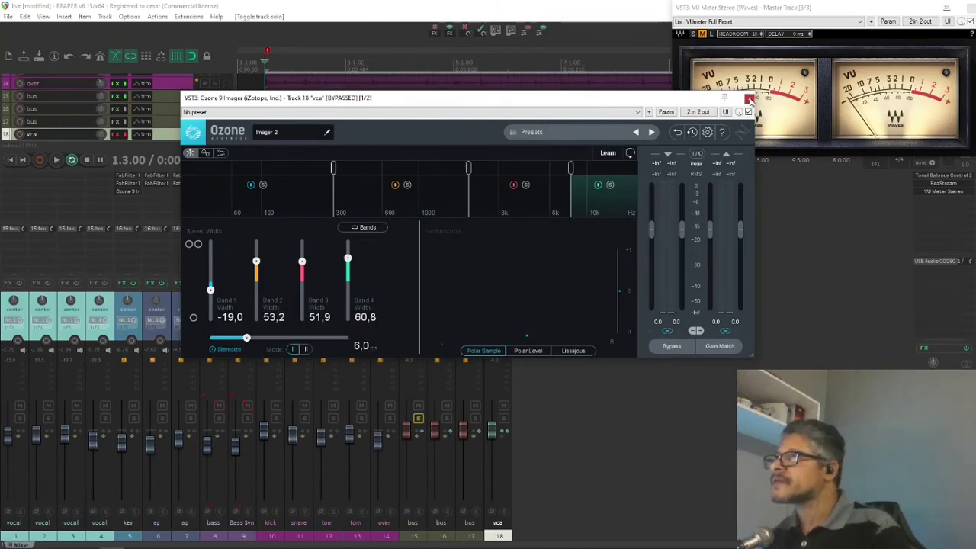
left_click(750, 100)
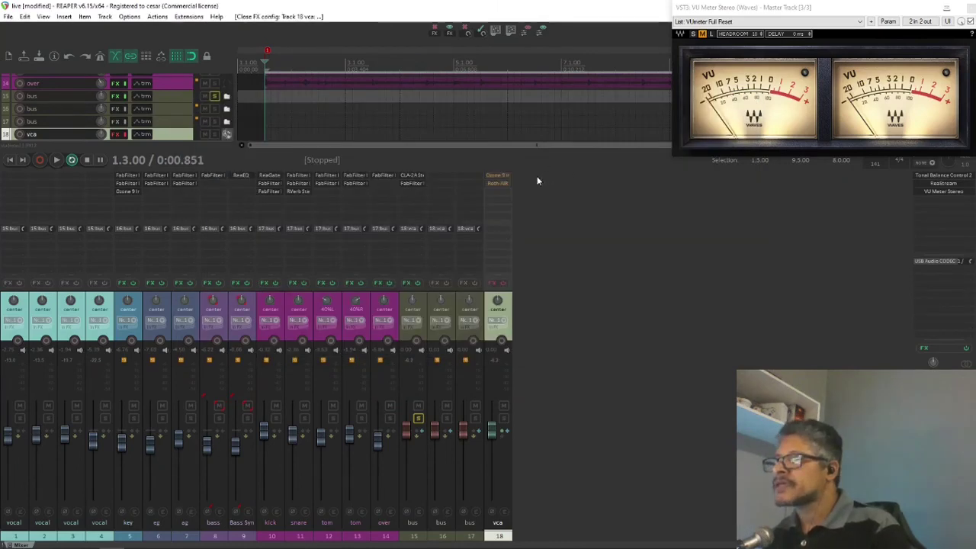
left_click(498, 184)
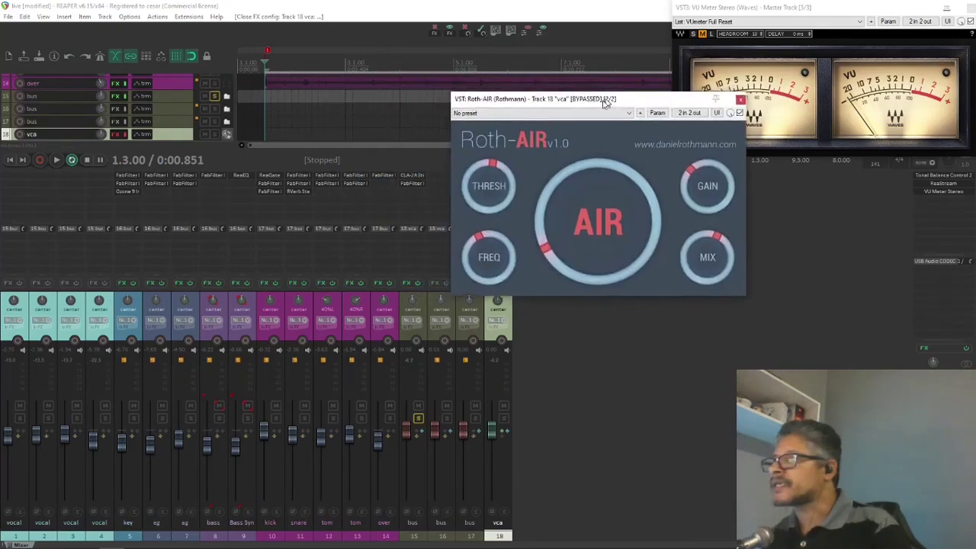
left_click_drag(606, 99, 359, 111)
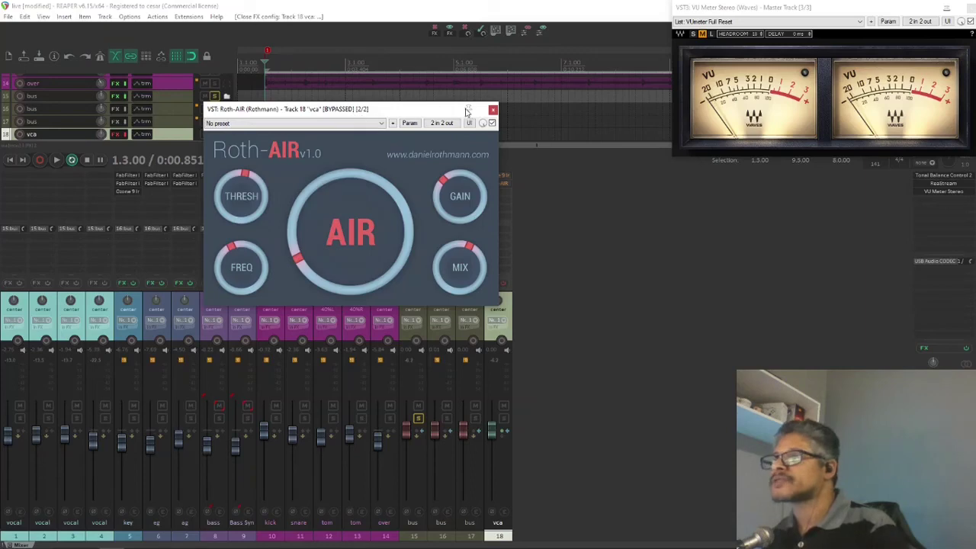
left_click(493, 110)
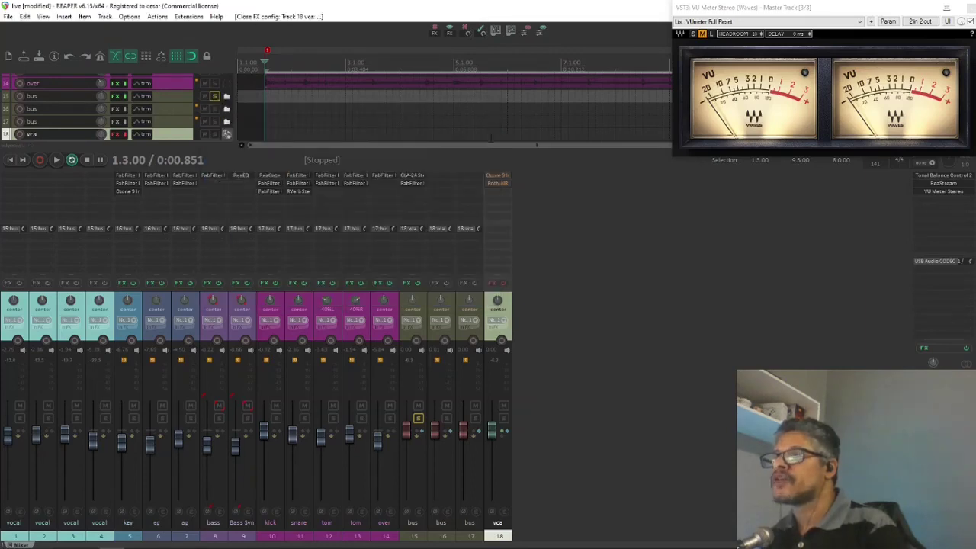
Step: Enable the VCA track's effects chain with both plugins individually bypassed, and clear the bus solo for full-mix playback
left_click(502, 284)
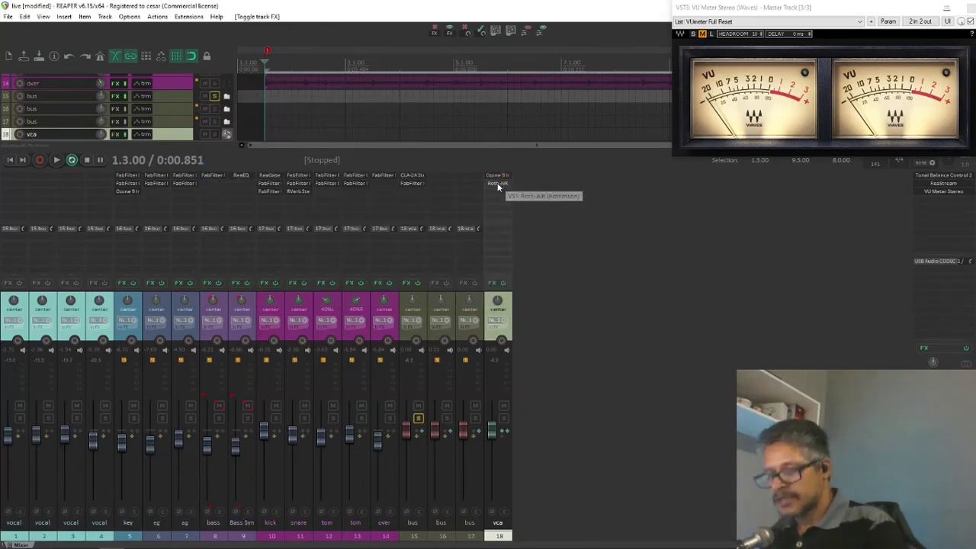
left_click(498, 185, "shift")
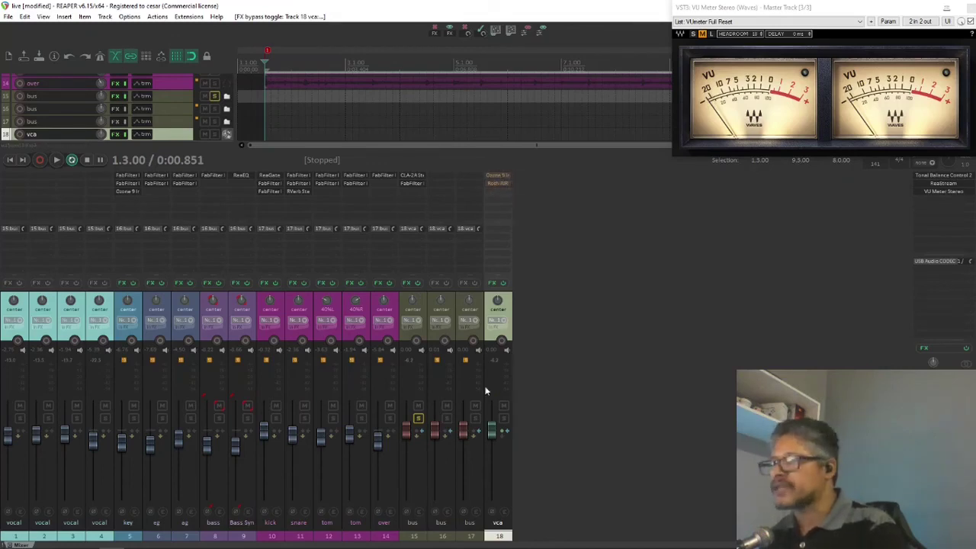
left_click(502, 420)
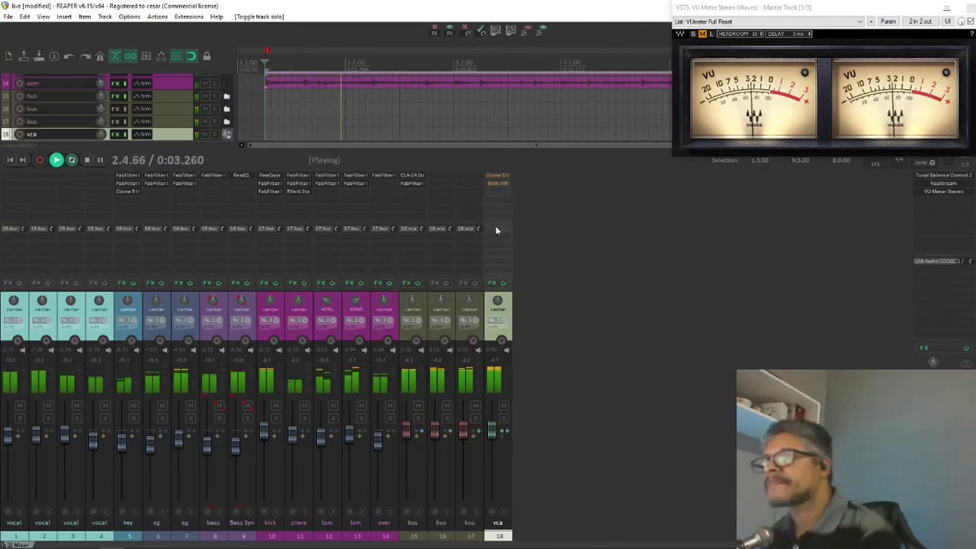
Step: Compare the full mix with the VCA track's Ozone 9 Imager active and bypassed, leave it active, and stop playback
left_click(497, 177, "shift")
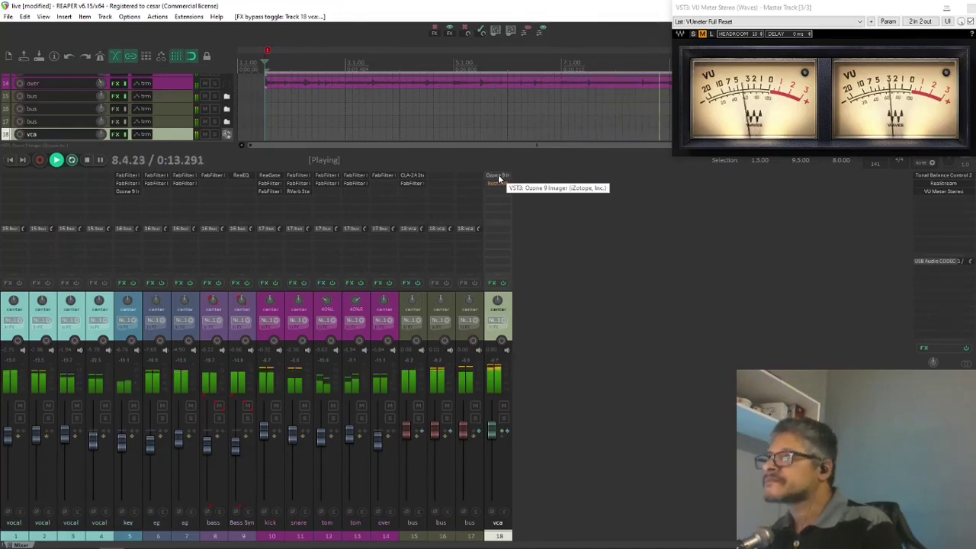
left_click(499, 179, "shift")
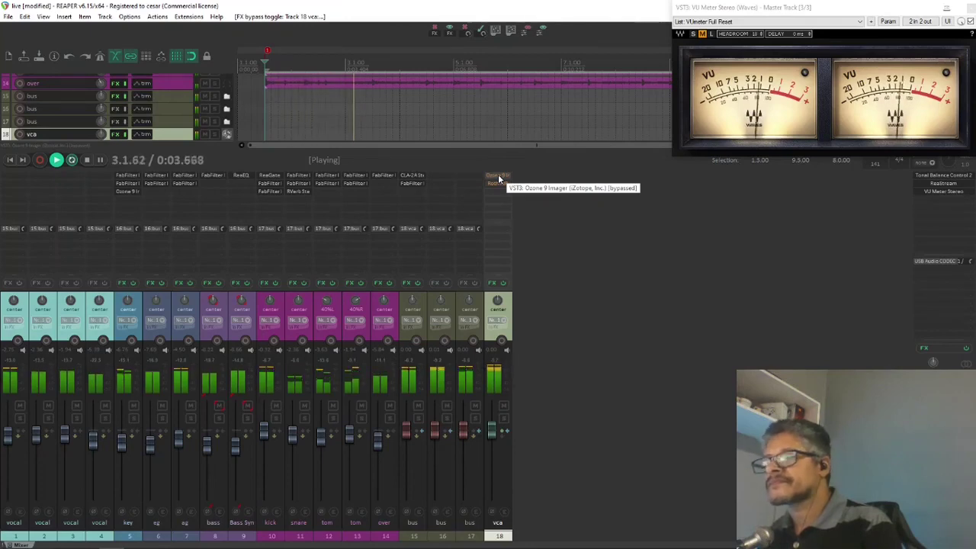
left_click(499, 180, "shift")
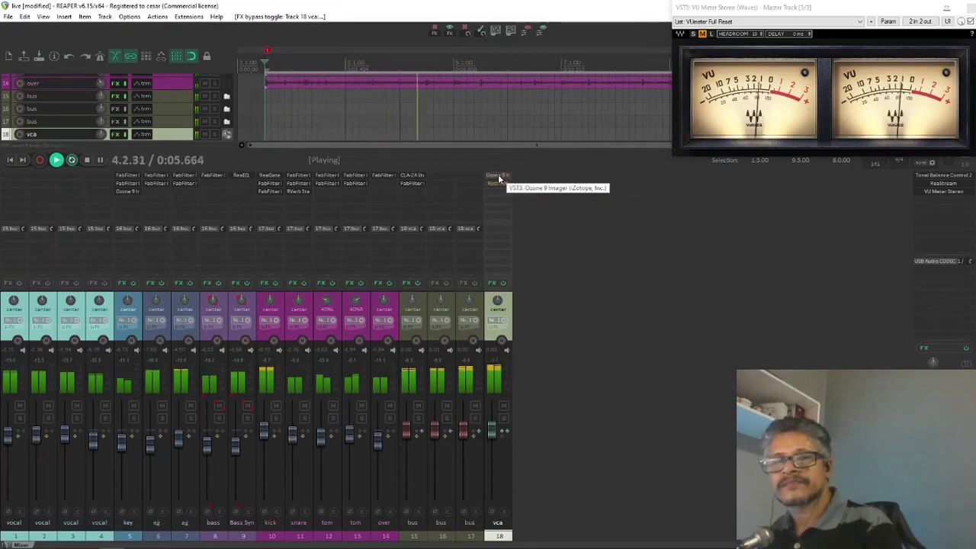
key("space")
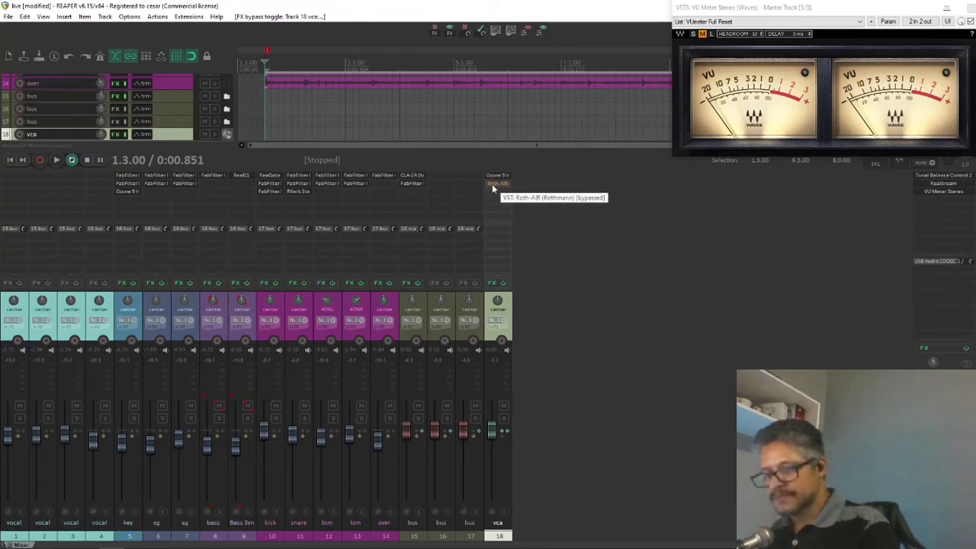
Step: Activate Roth-AIR on the VCA track during playback, open its window, and stop playback
key("space")
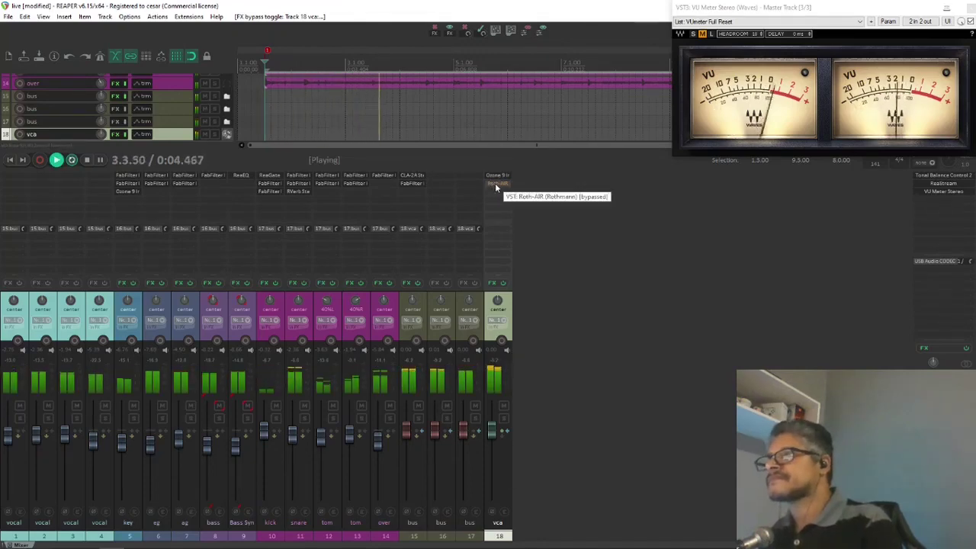
left_click(495, 183, "shift")
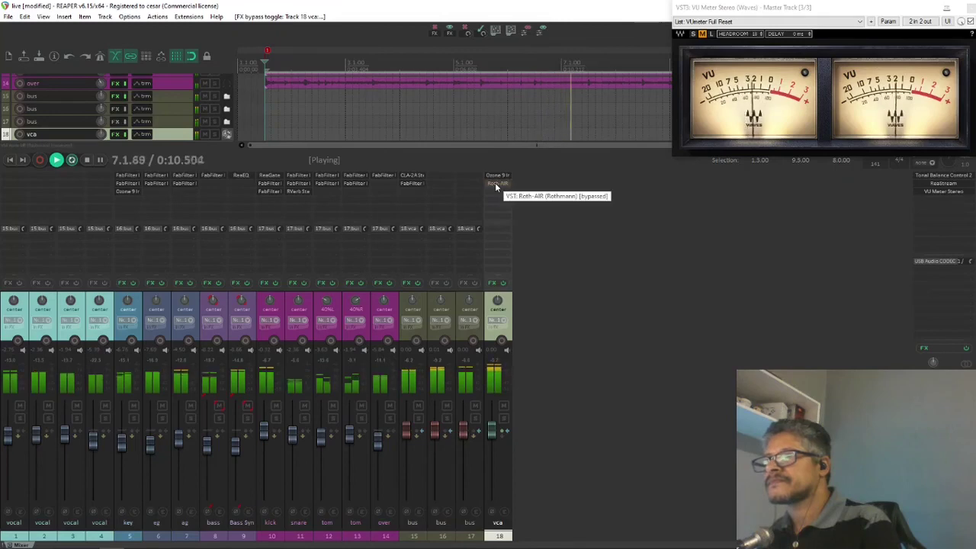
left_click(495, 185, "shift")
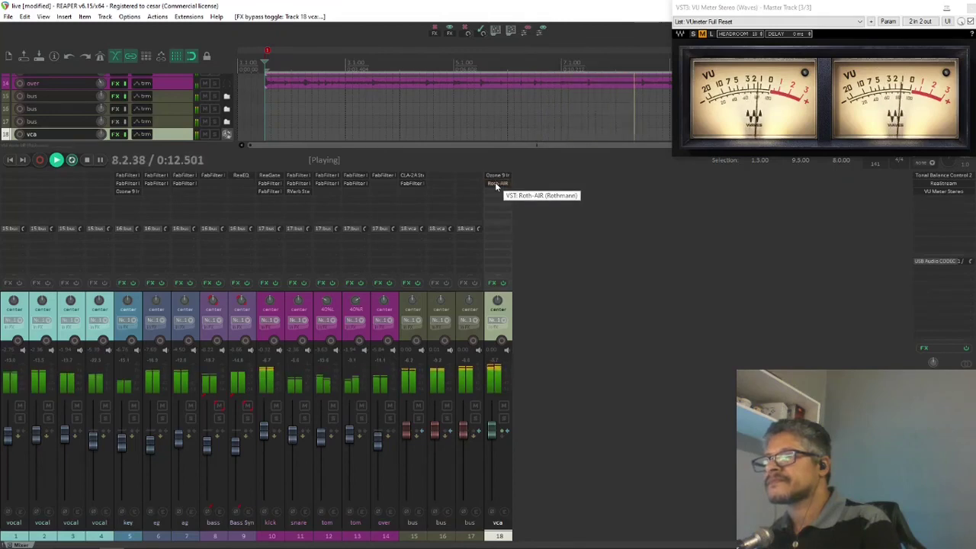
left_click(495, 184)
left_click_drag(390, 110, 427, 120)
key("space")
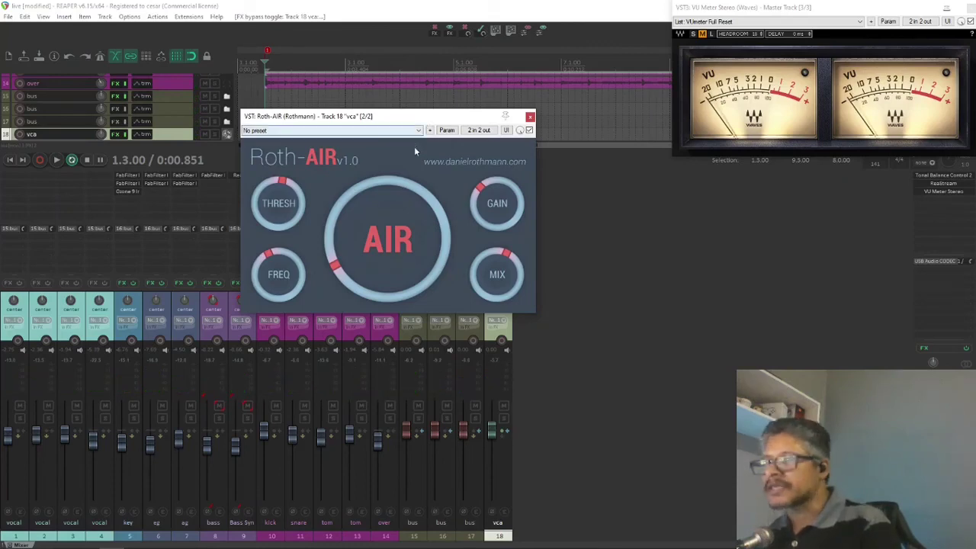
Step: Raise Roth-AIR's AIR amount to about twelve o'clock during playback and compare it bypassed and active
key("space")
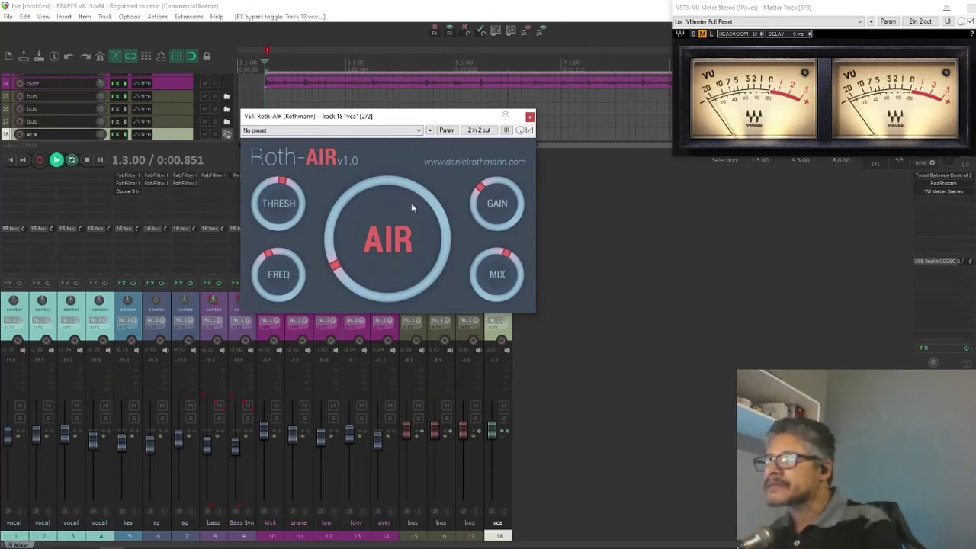
scroll(388, 247, "up", 1)
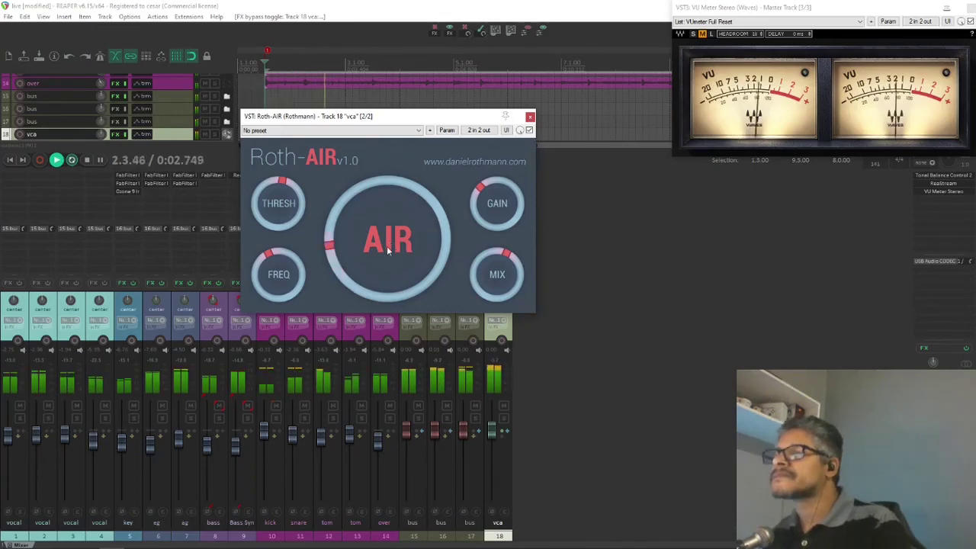
scroll(389, 249, "up", 5)
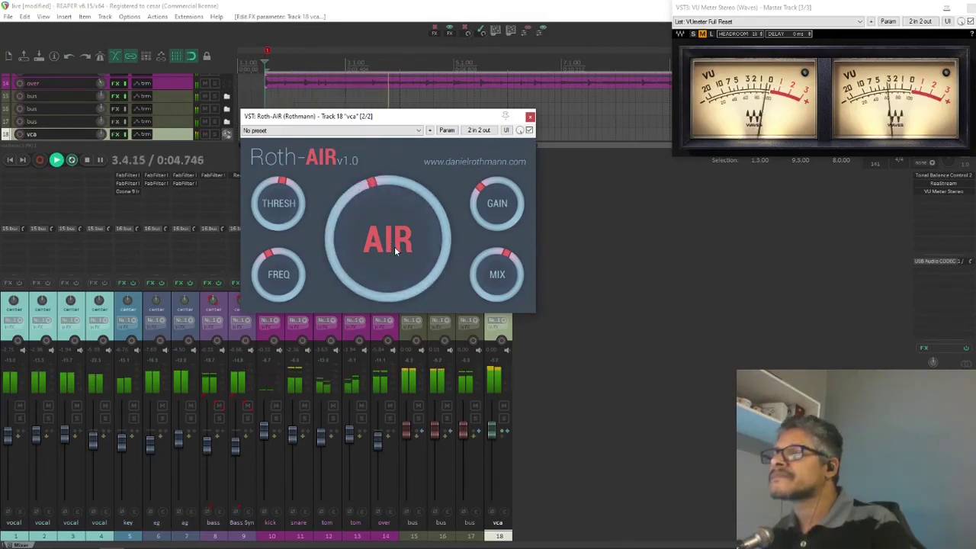
scroll(395, 246, "up", 1)
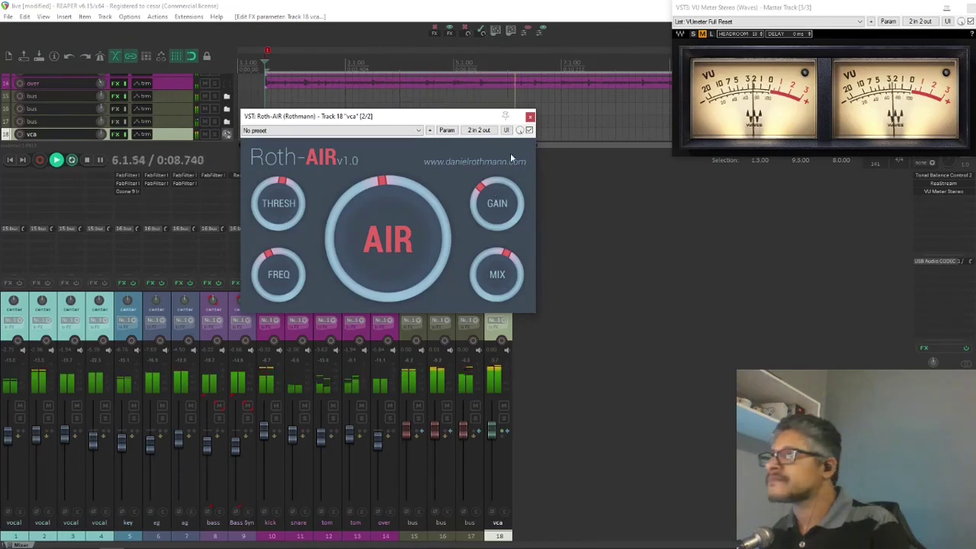
left_click(530, 131)
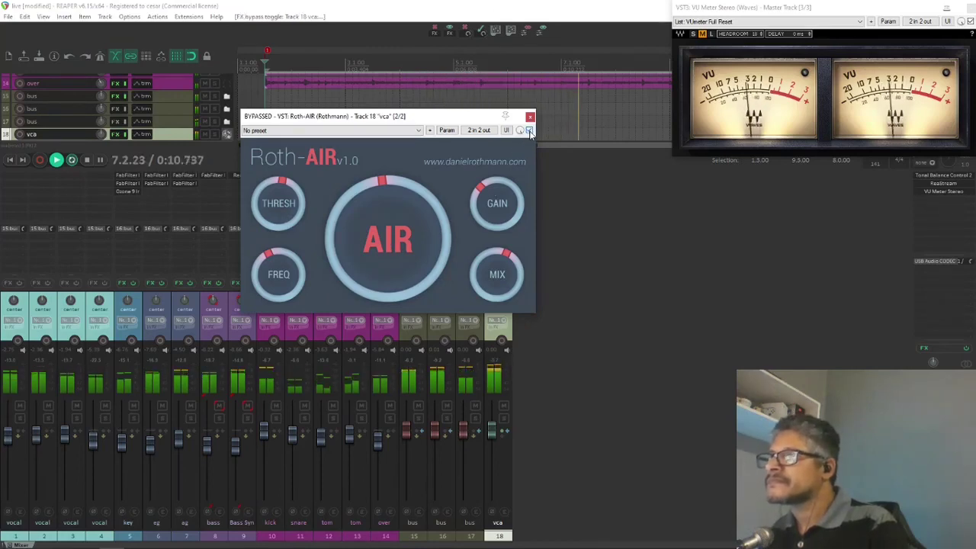
left_click(530, 130)
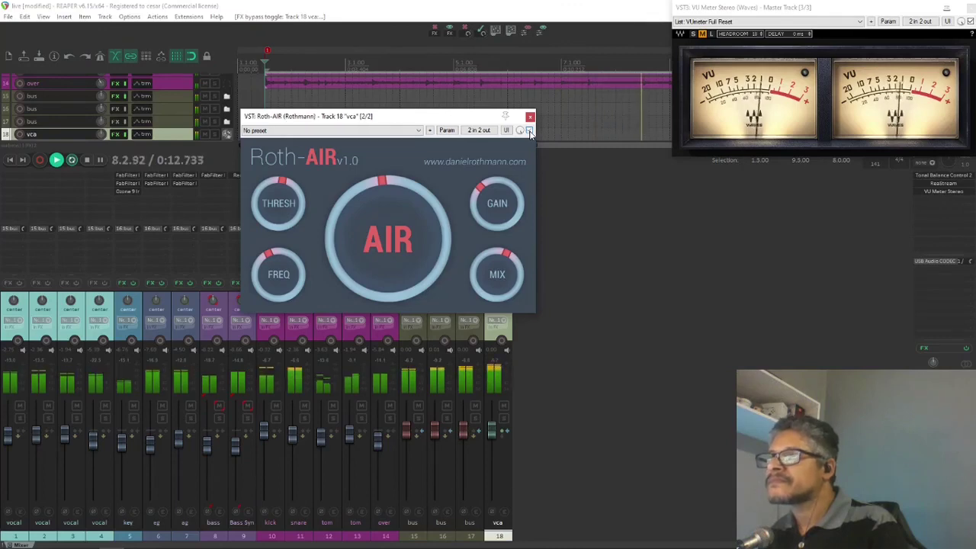
Step: Lower Roth-AIR's AIR amount to about nine o'clock, compare it bypassed and active, close the plugin, and stop playback
scroll(376, 241, "down", 7)
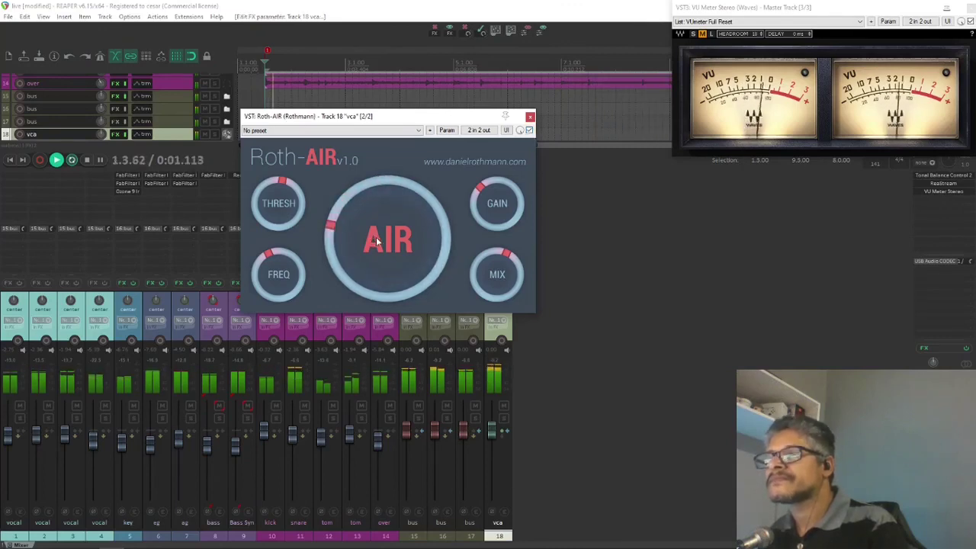
scroll(376, 241, "down", 3)
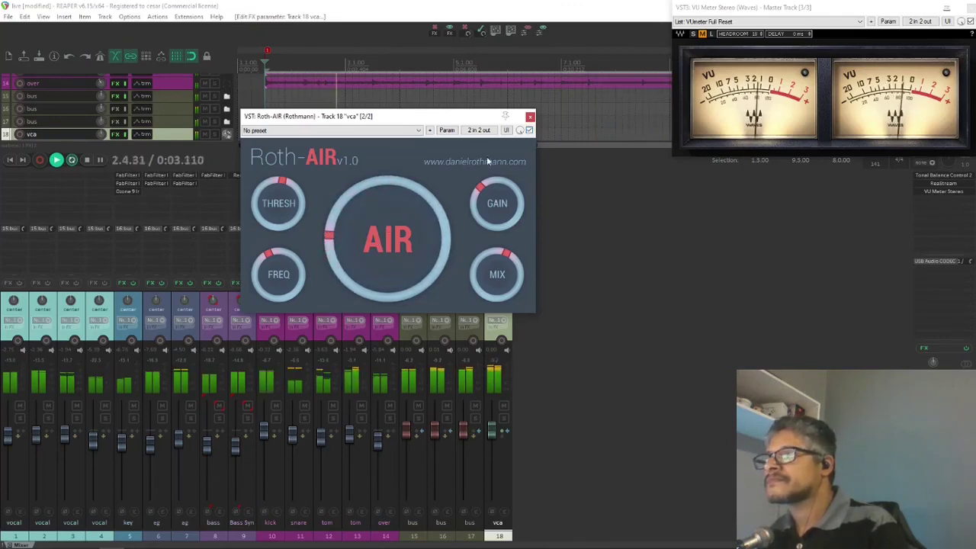
left_click(530, 130)
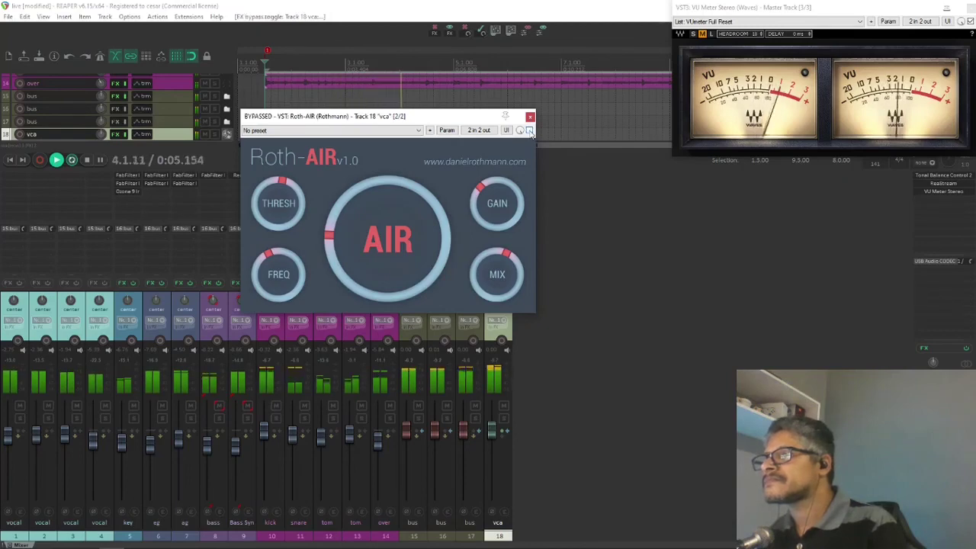
left_click(530, 131)
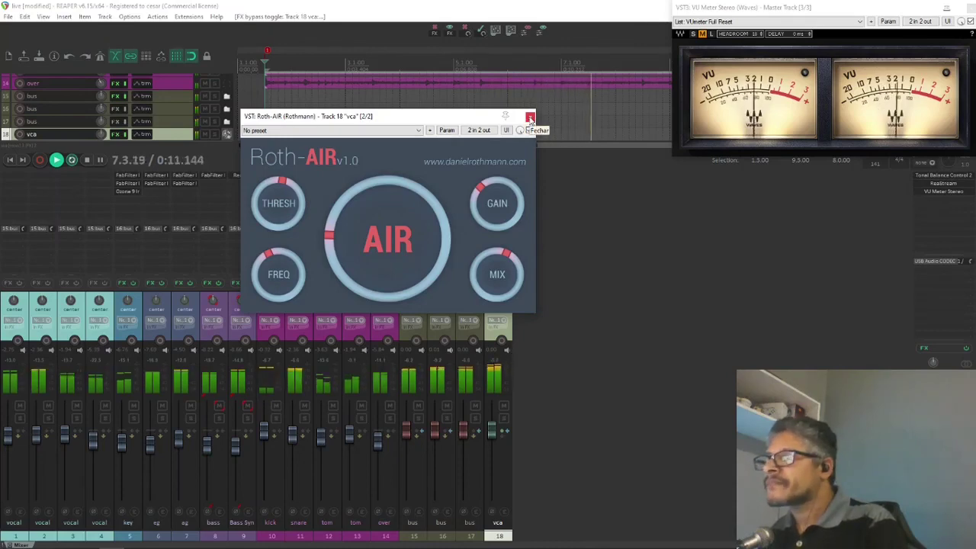
left_click(530, 118)
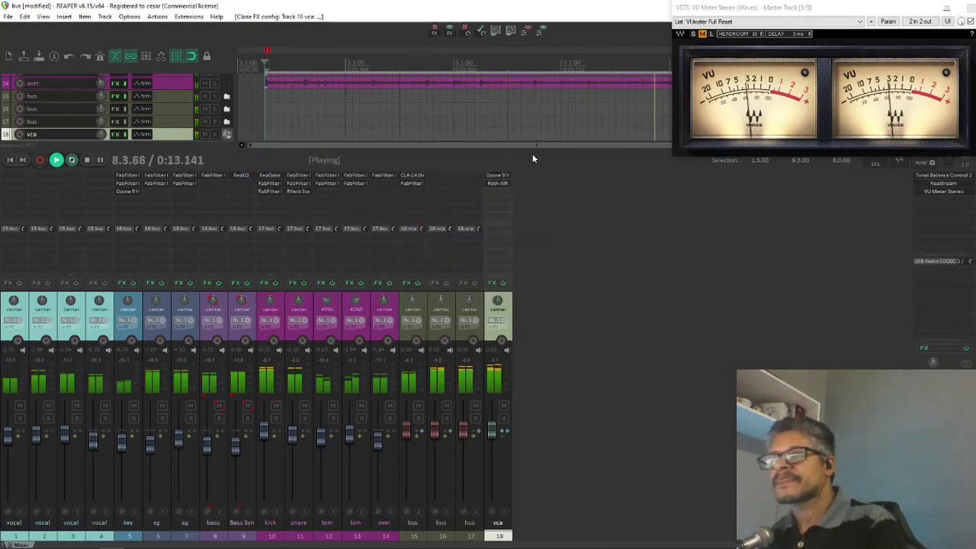
key("space")
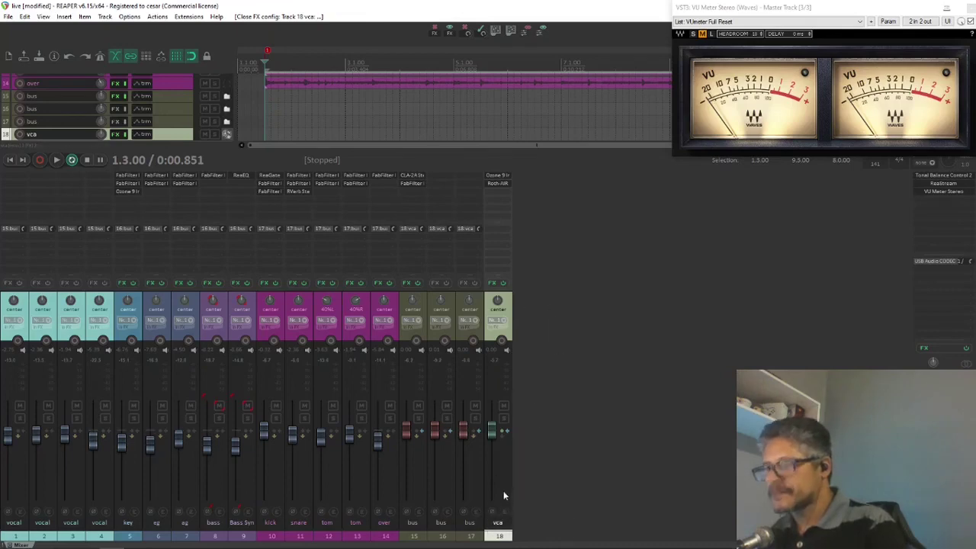
Step: Compare the full mix with the effects on tracks 5 to 18 disabled and enabled, deselect the tracks, and stop playback
left_click(128, 536, "shift")
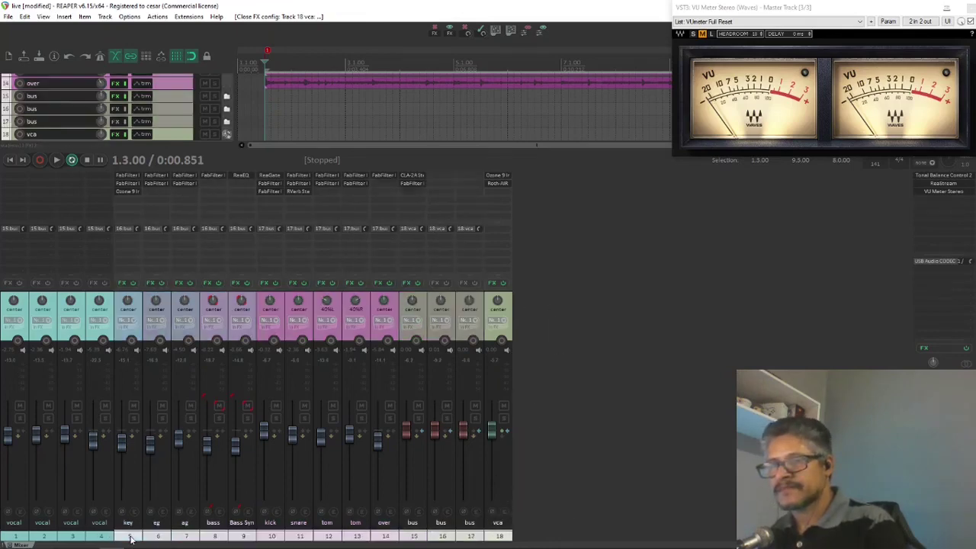
left_click(275, 284)
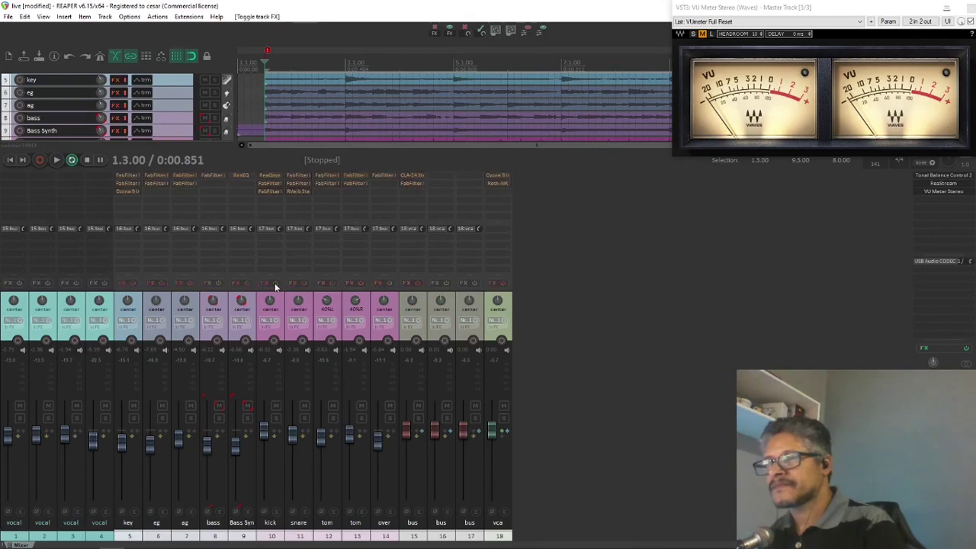
key("space")
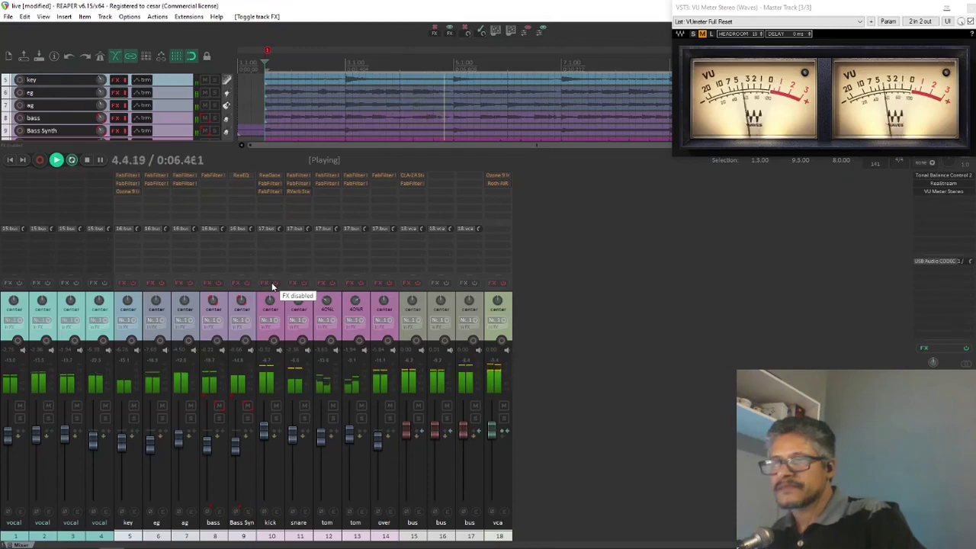
left_click(276, 285)
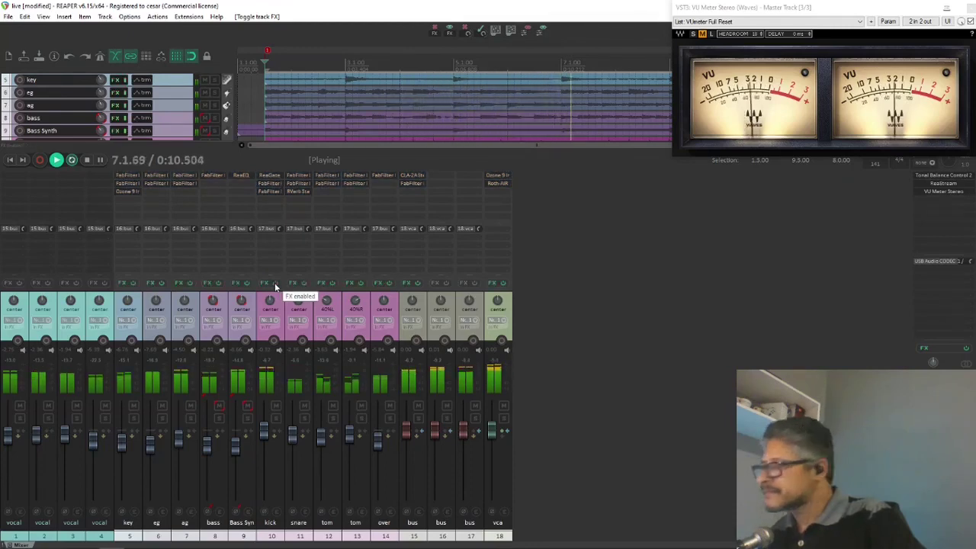
left_click(684, 268)
key("Home")
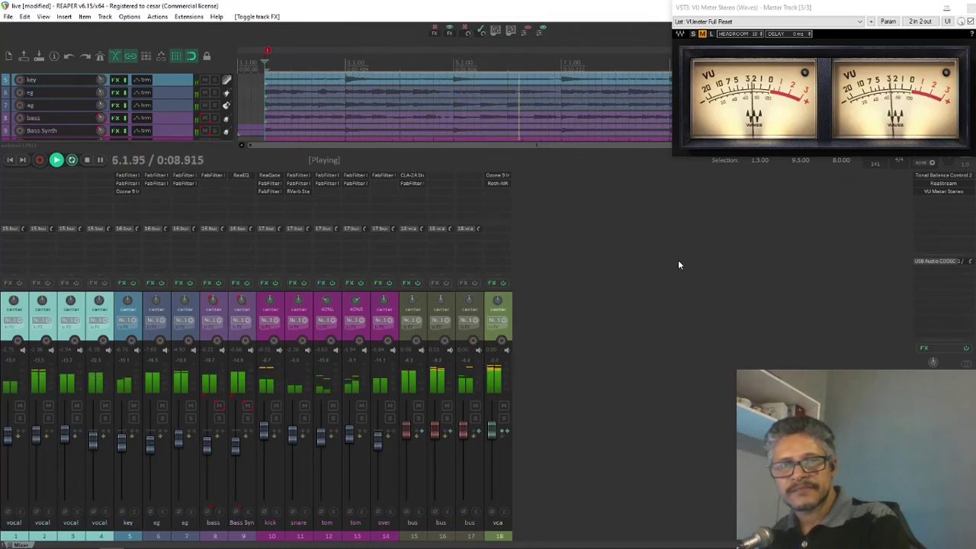
key("space")
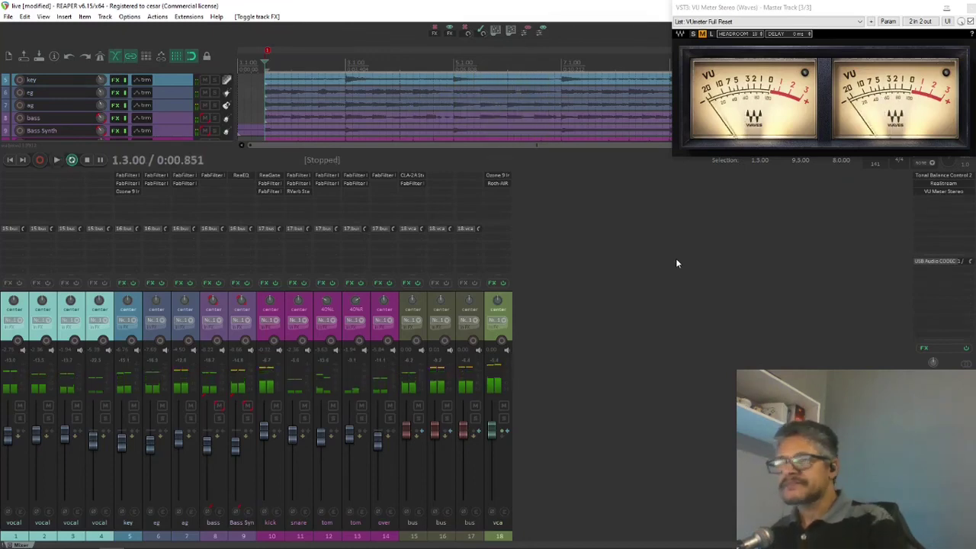